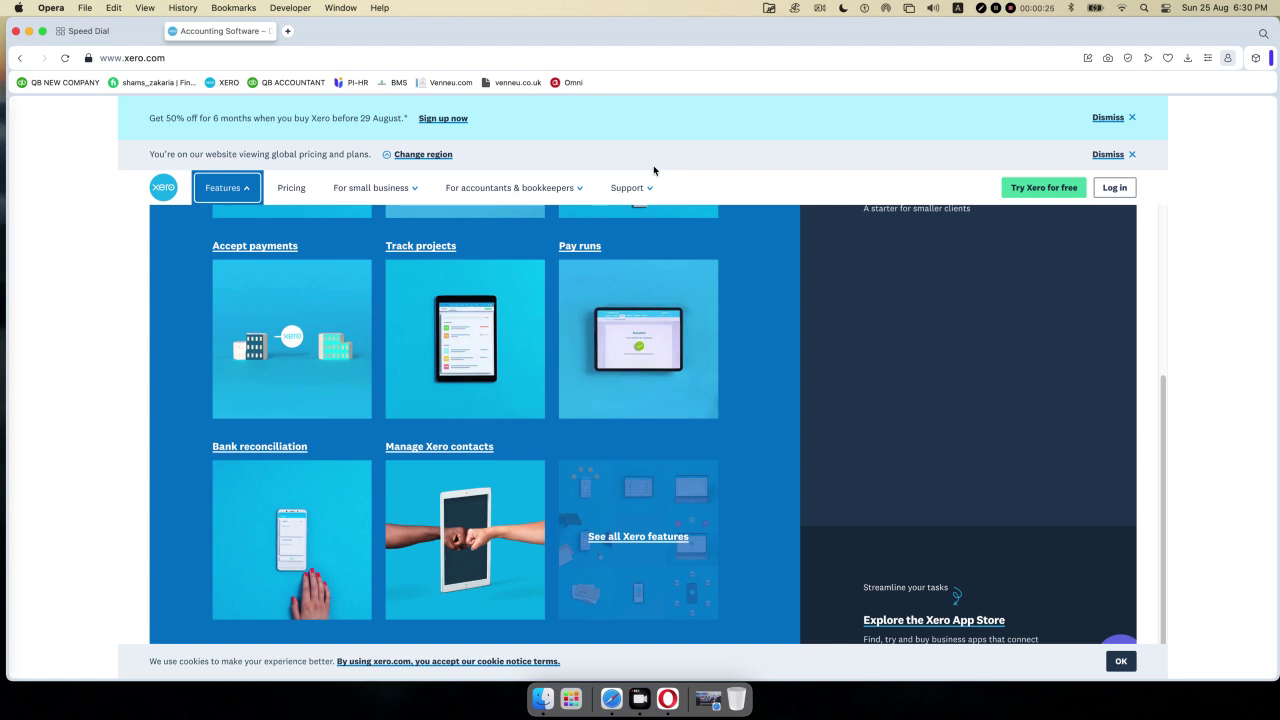
# - Dismiss the region banner to close the Features overview and show the homepage
pyautogui.click(1133, 155)
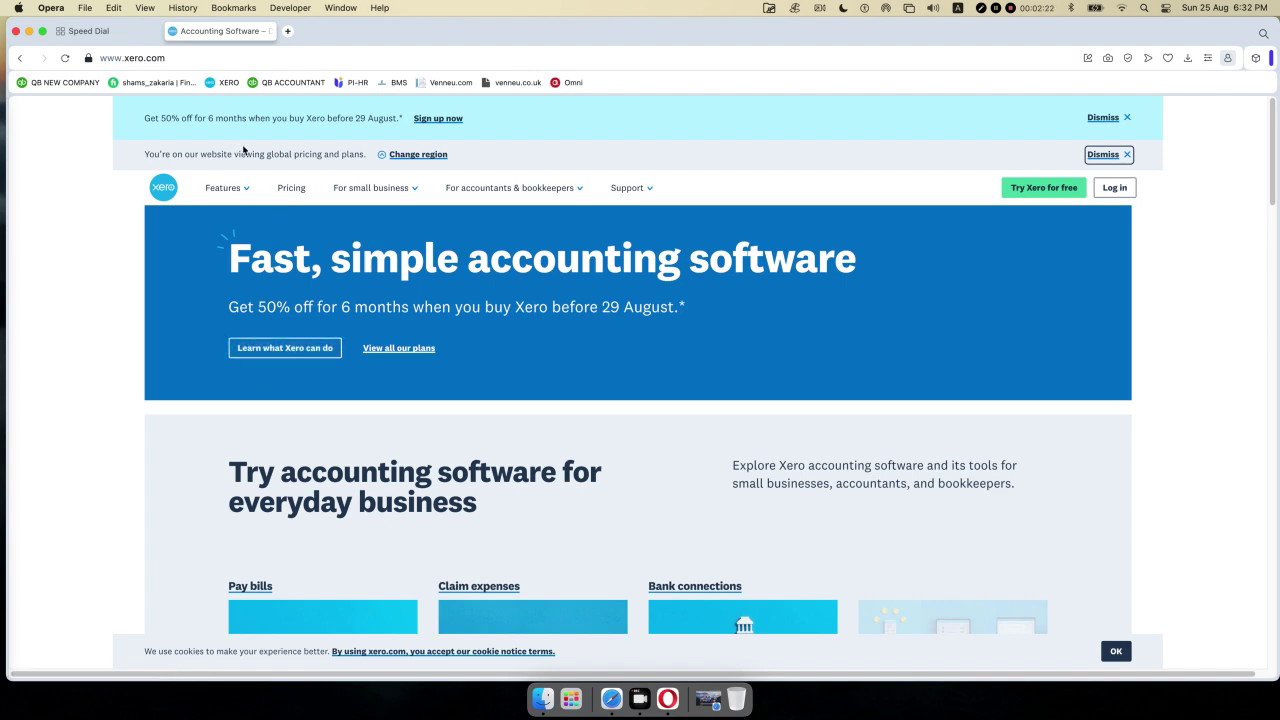
# - Open the Features overview from the top navigation
pyautogui.scroll(-3, 242, 150)
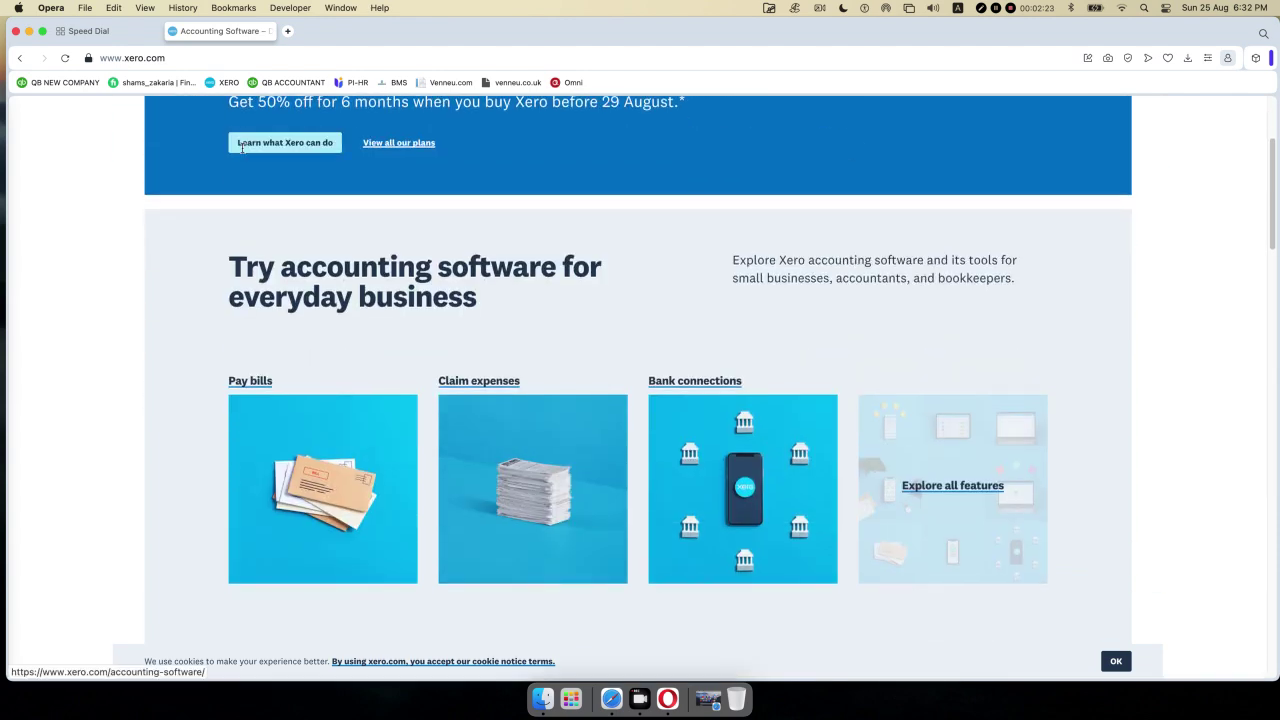
pyautogui.scroll(3, 242, 150)
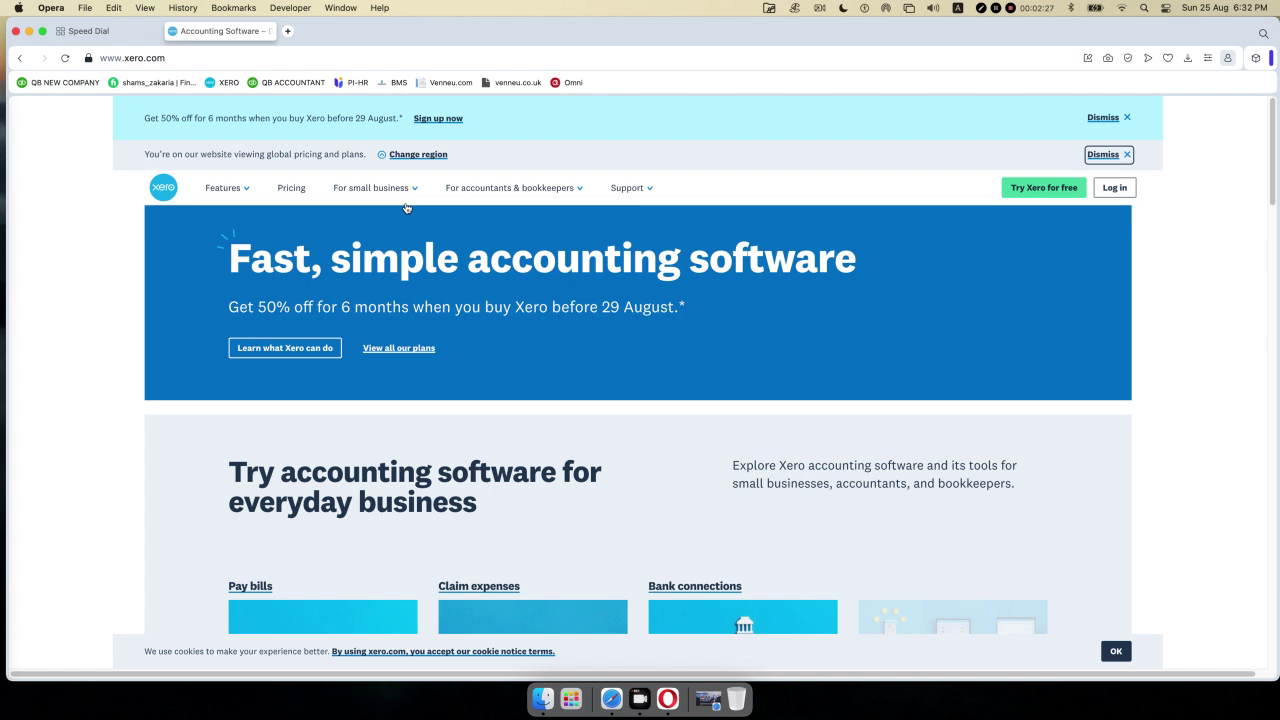
pyautogui.click(248, 189)
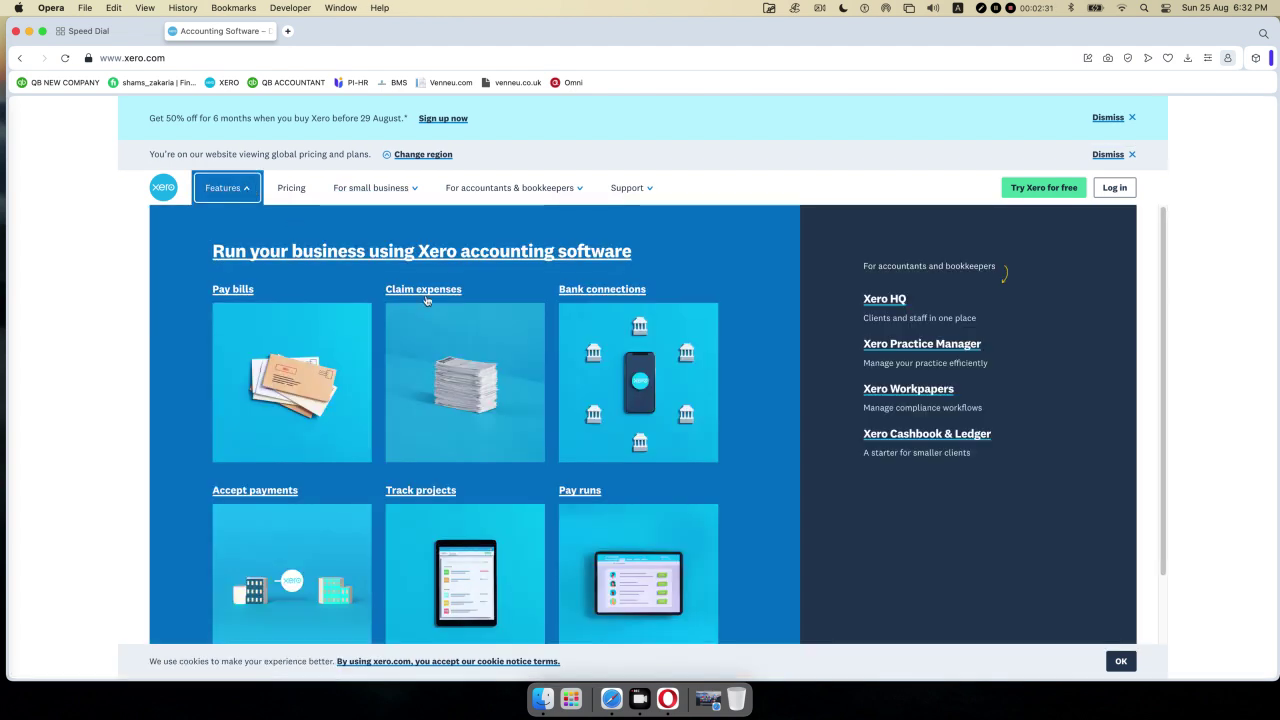
# - Browse the features overview and open the 'See all Xero features' page
pyautogui.scroll(-2, 430, 300)
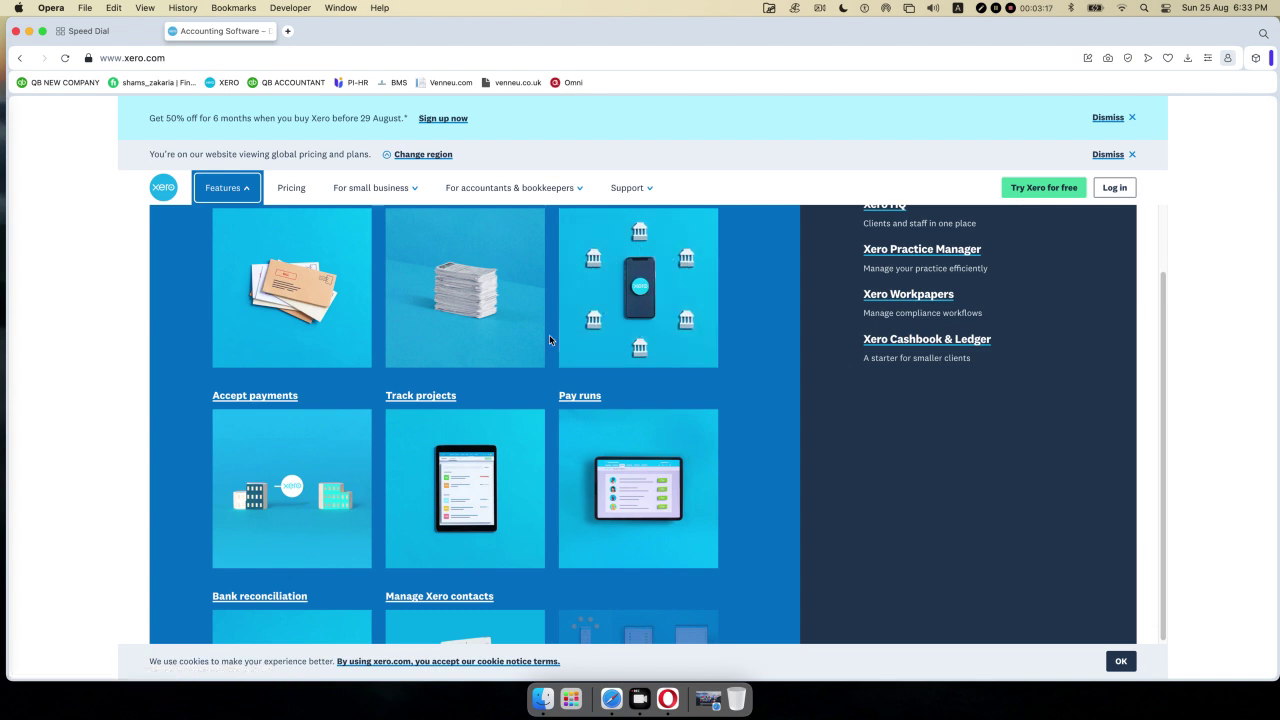
pyautogui.scroll(-1, 549, 339)
pyautogui.scroll(-2, 548, 339)
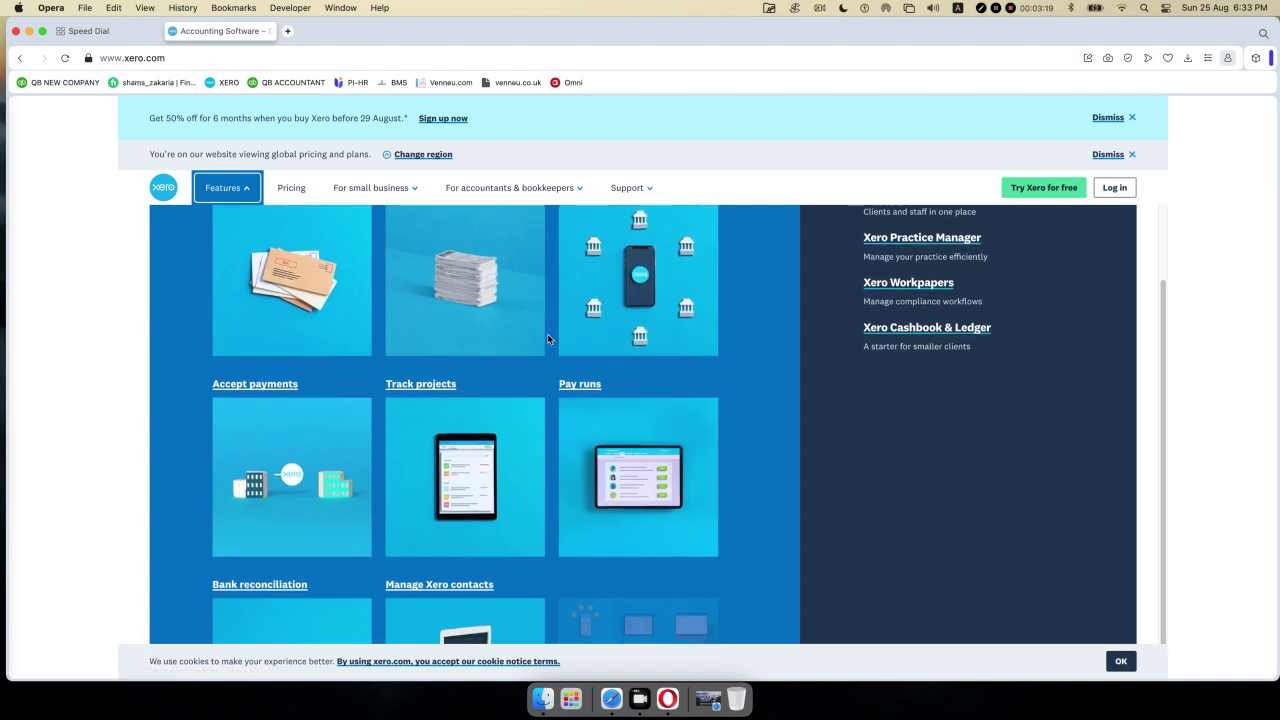
pyautogui.scroll(-5, 548, 339)
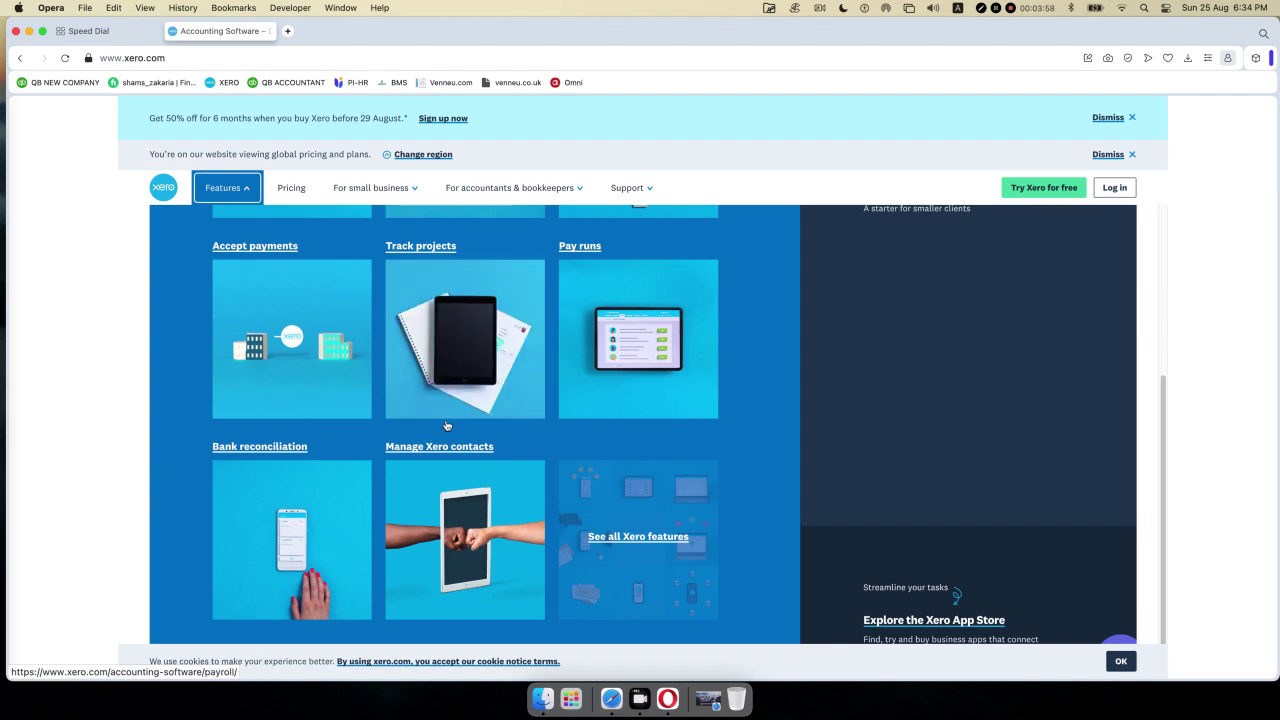
pyautogui.scroll(5, 445, 421)
pyautogui.scroll(-5, 445, 421)
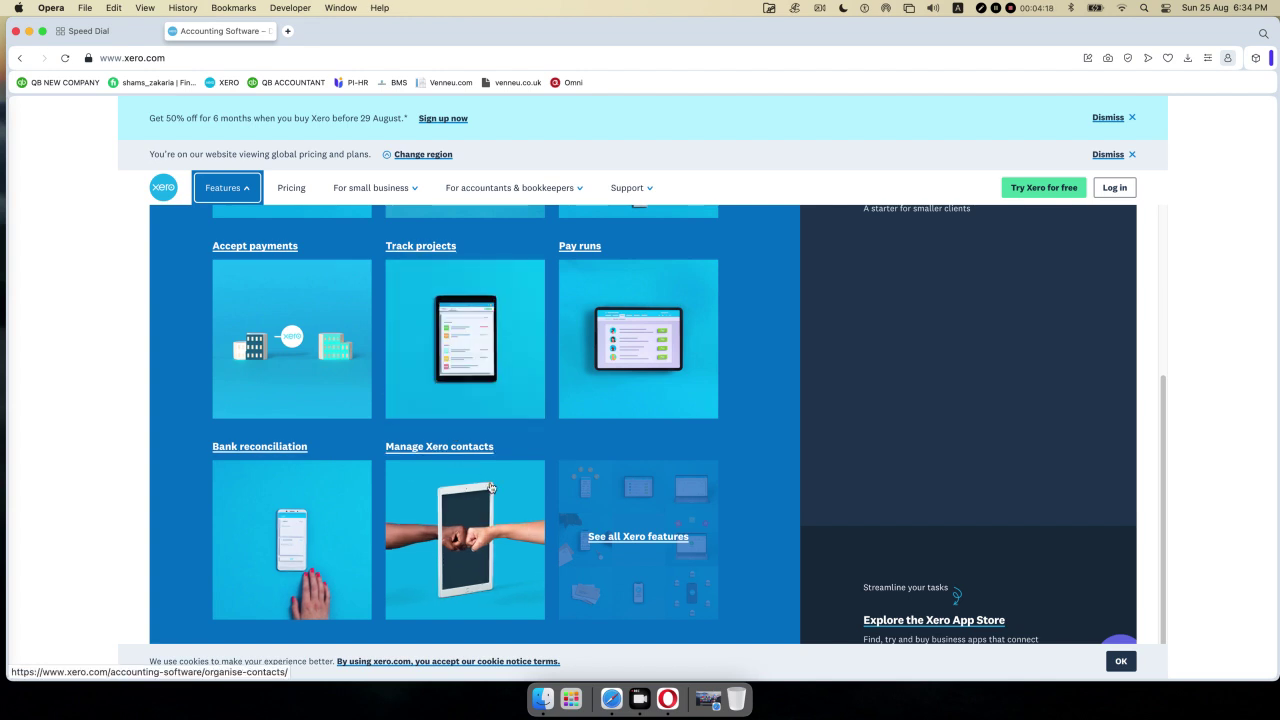
pyautogui.click(660, 538)
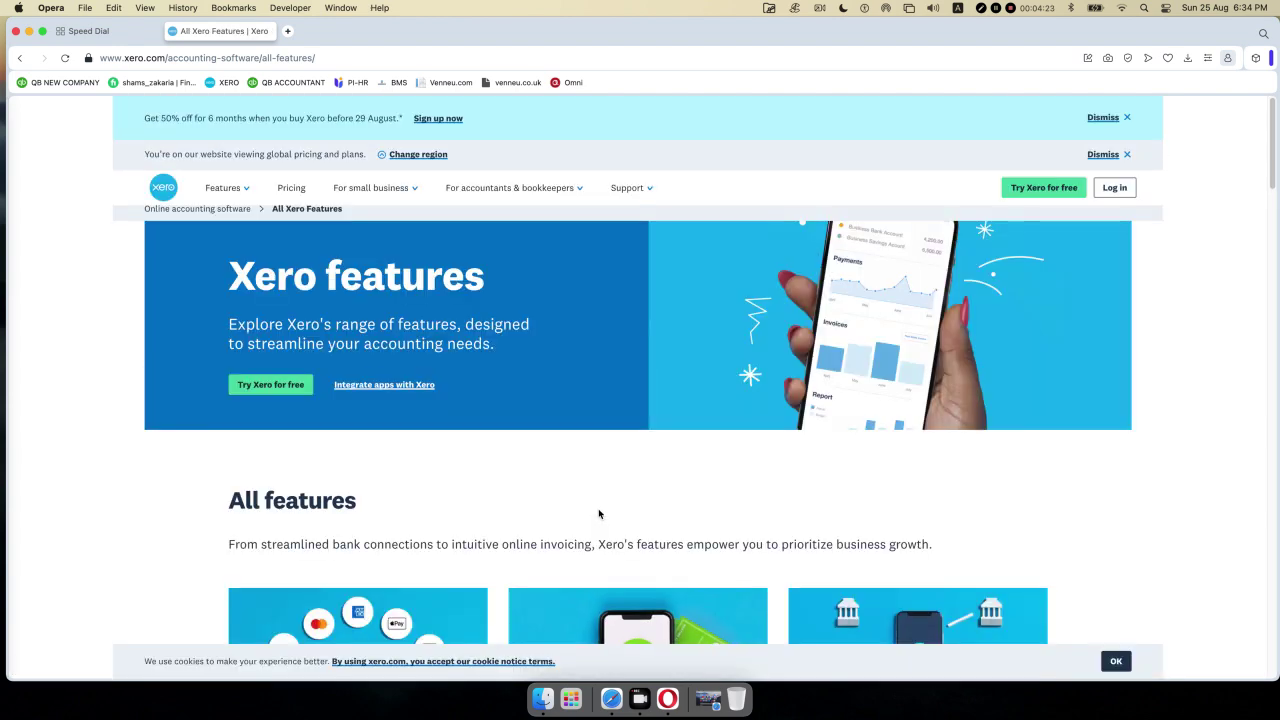
pyautogui.scroll(-10, 598, 443)
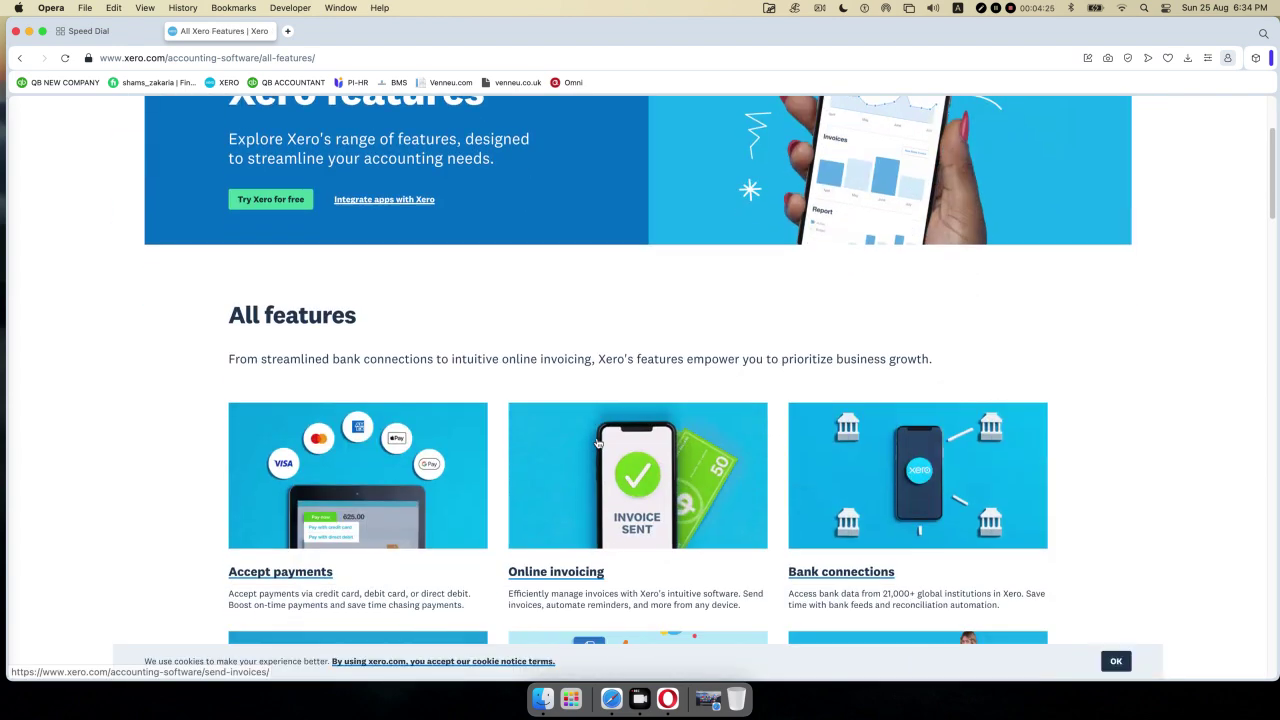
pyautogui.scroll(-2, 598, 443)
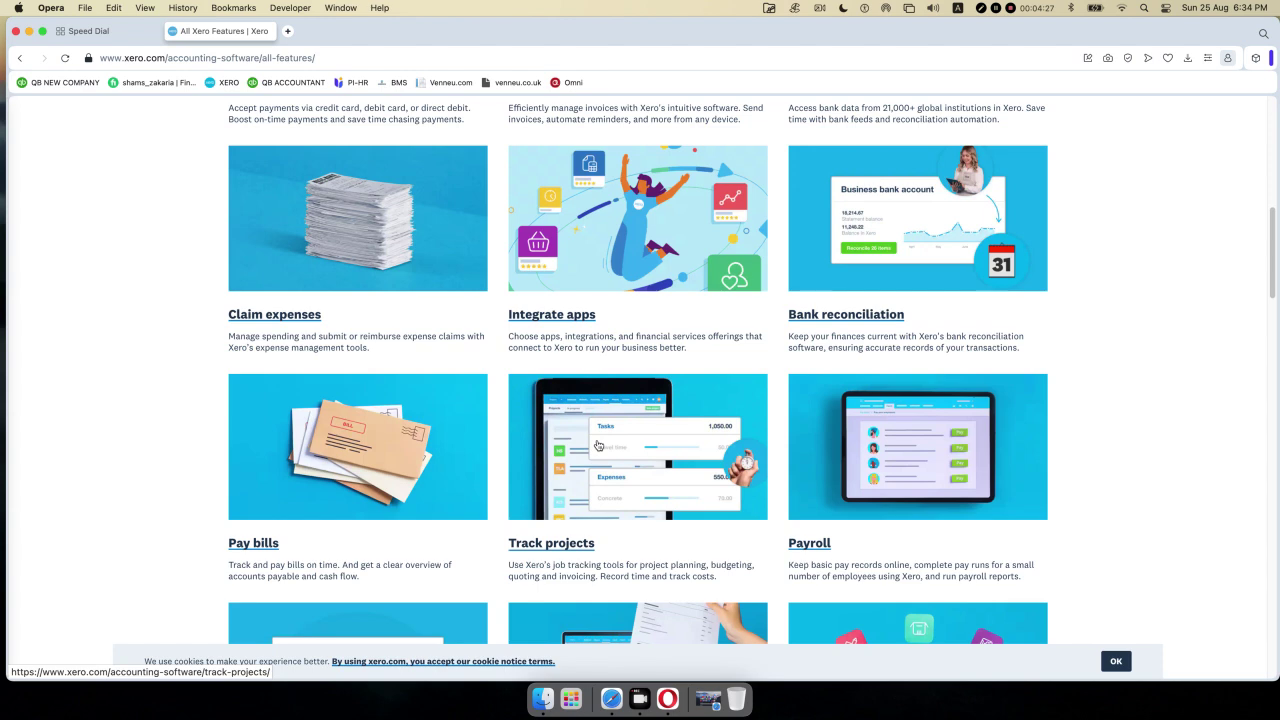
pyautogui.scroll(8, 598, 445)
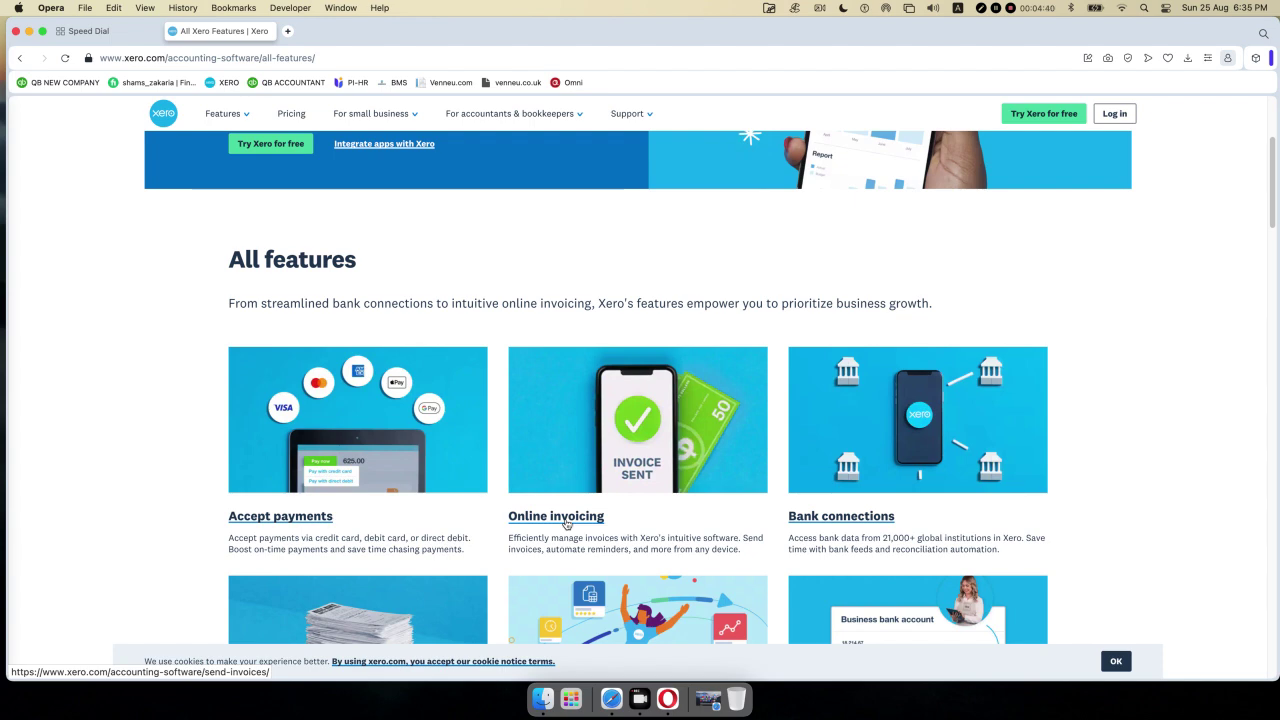
pyautogui.scroll(-5, 565, 520)
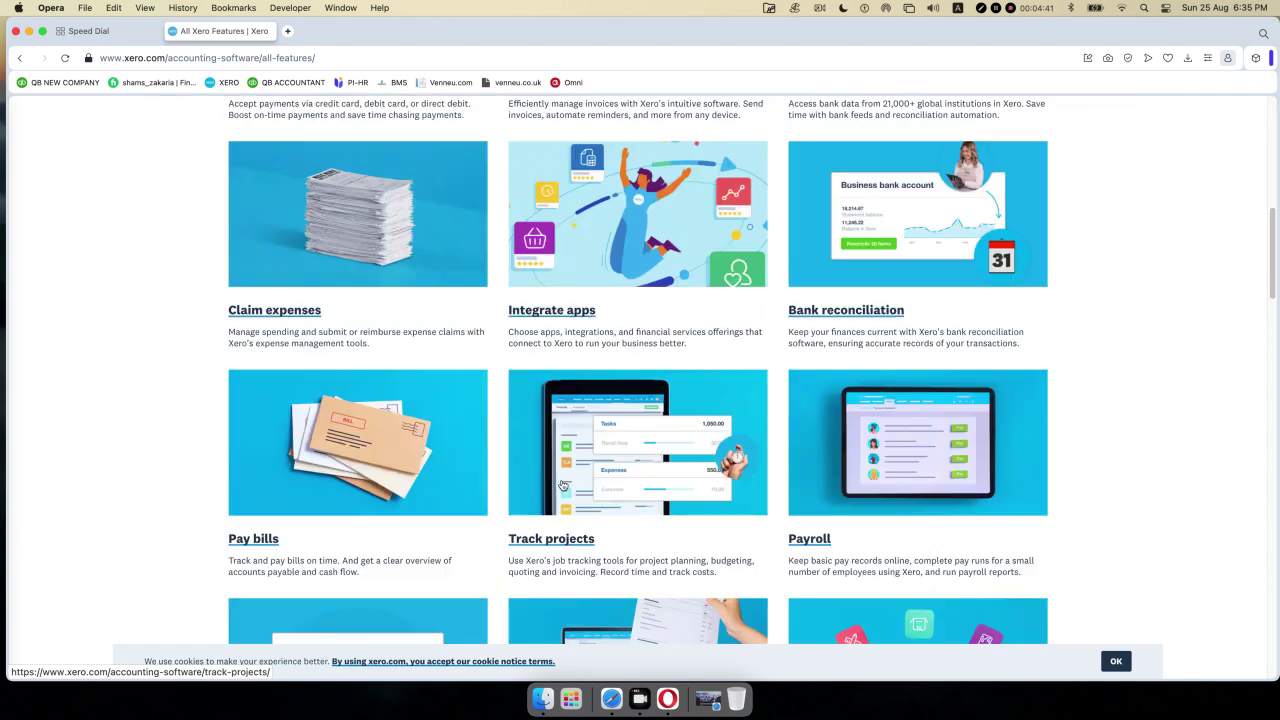
pyautogui.scroll(-3, 563, 486)
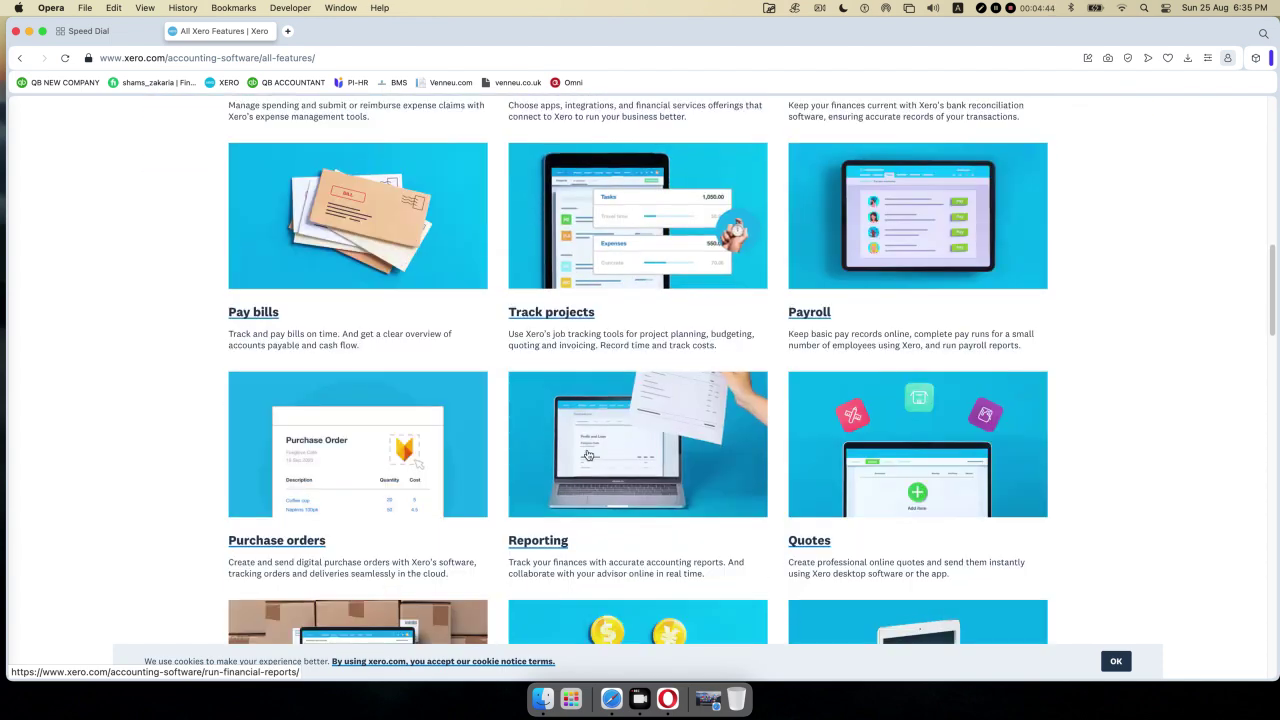
pyautogui.scroll(-1, 588, 456)
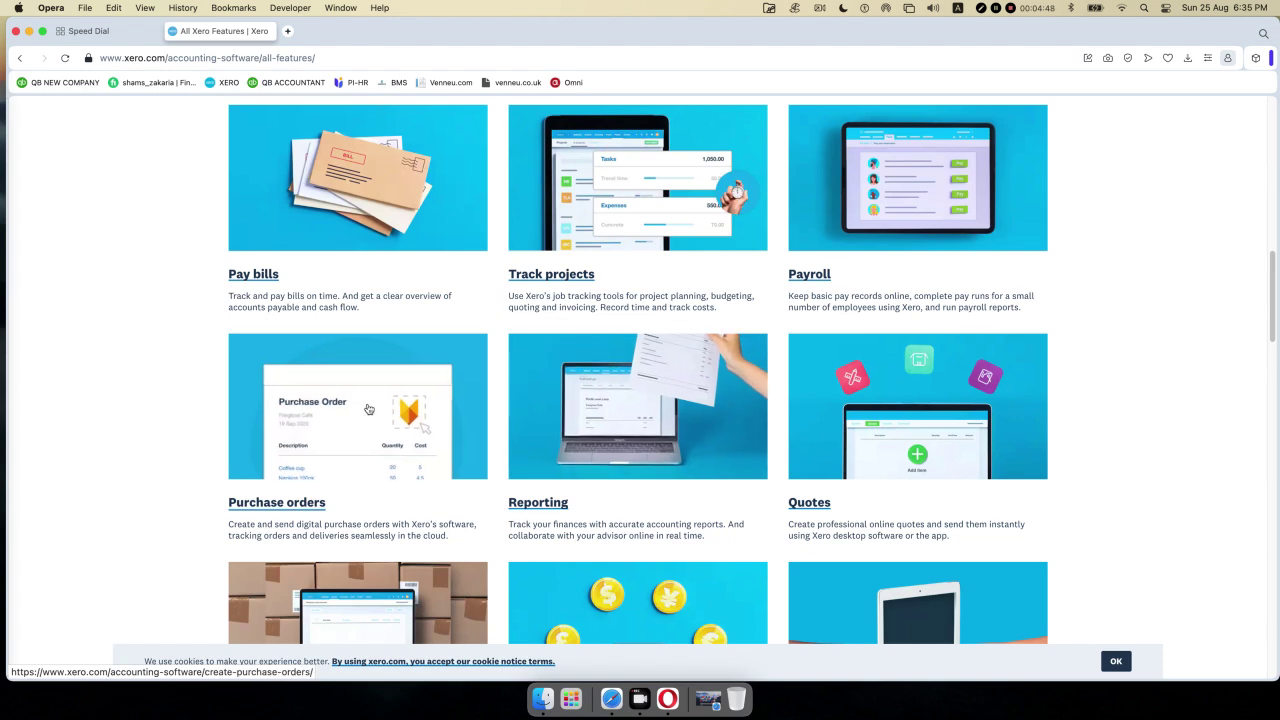
pyautogui.scroll(-4, 368, 409)
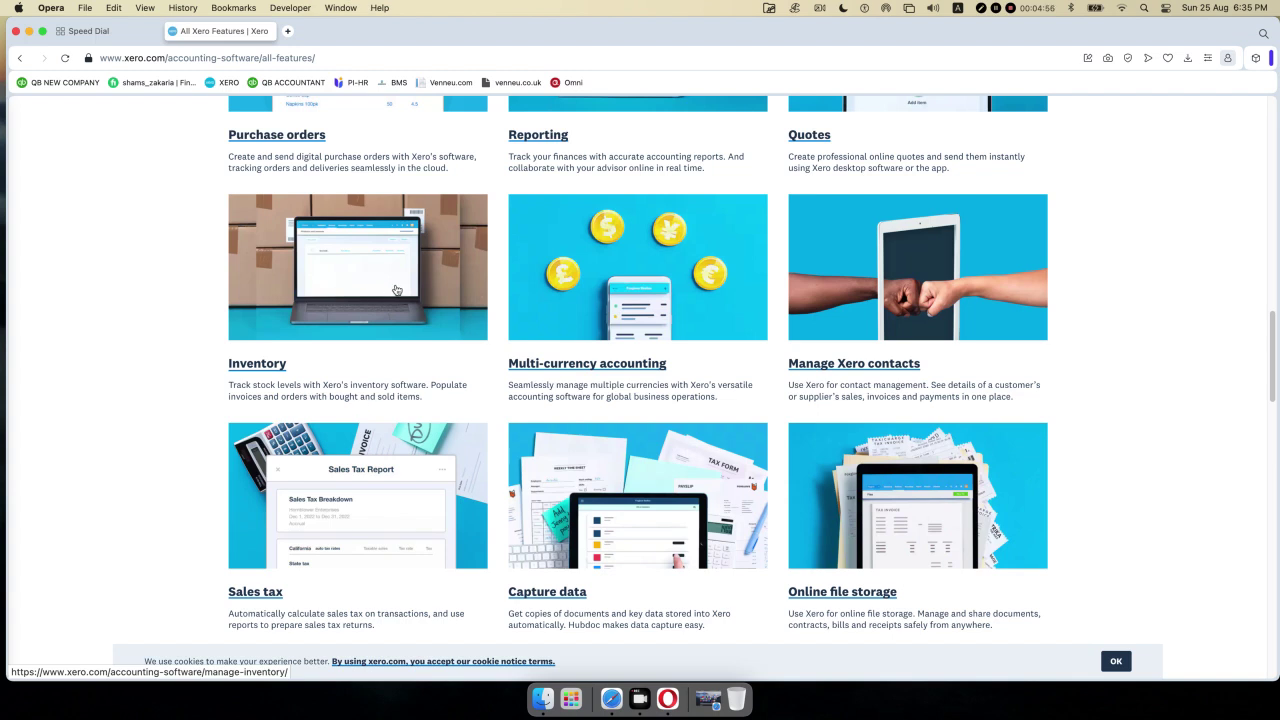
pyautogui.scroll(-1, 505, 325)
pyautogui.scroll(-4, 505, 325)
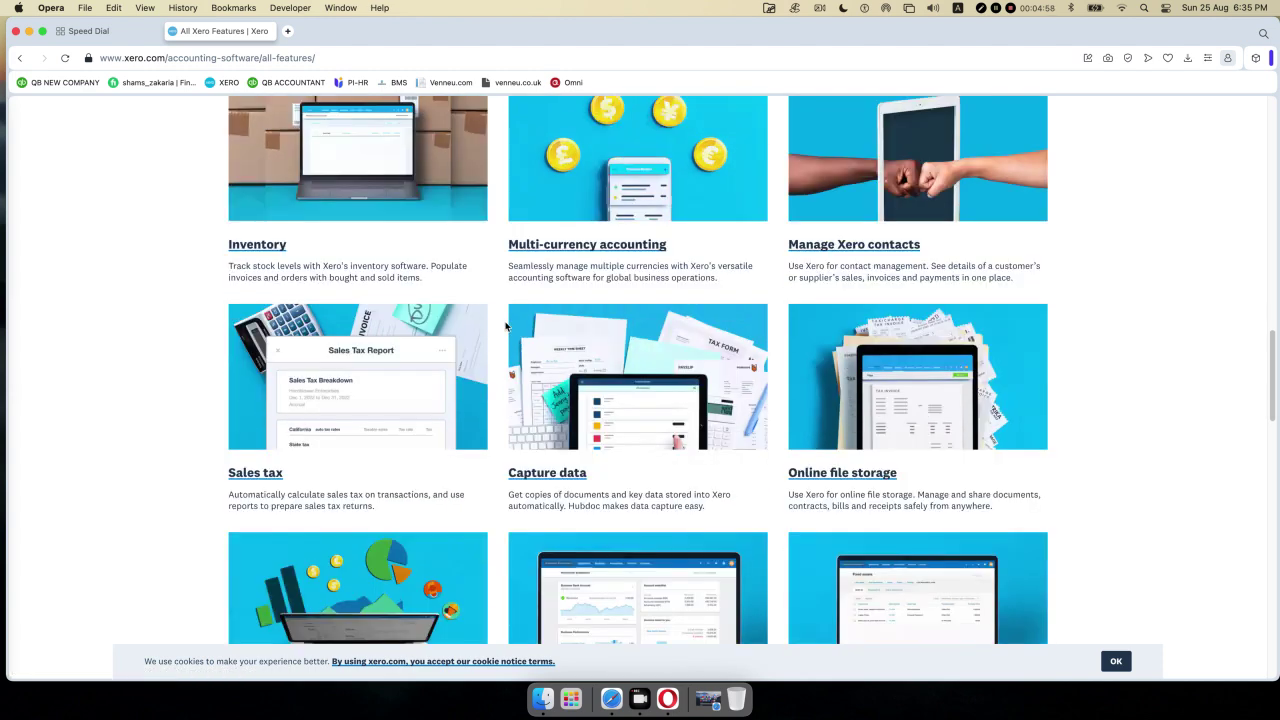
pyautogui.scroll(-4, 505, 325)
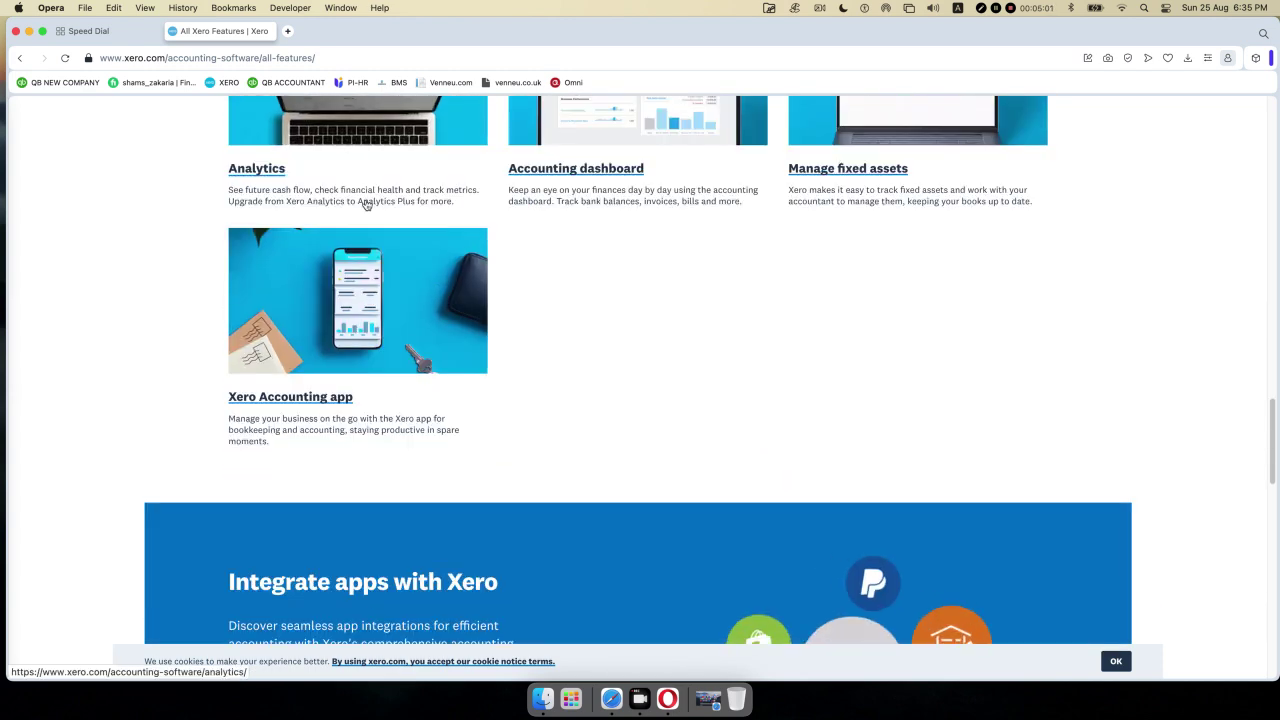
pyautogui.scroll(1, 366, 204)
pyautogui.scroll(1, 473, 248)
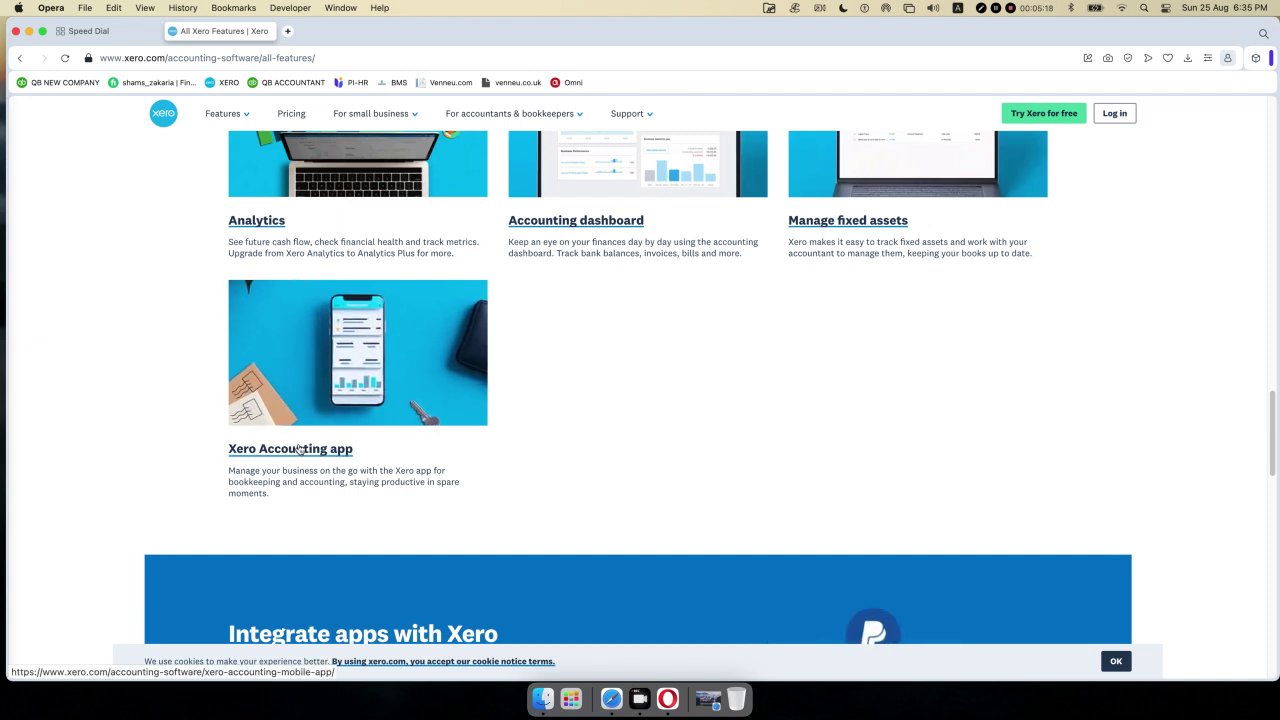
# - Scroll up through the feature cards such as Claim expenses, Bank reconciliation and Payroll
pyautogui.scroll(3, 300, 450)
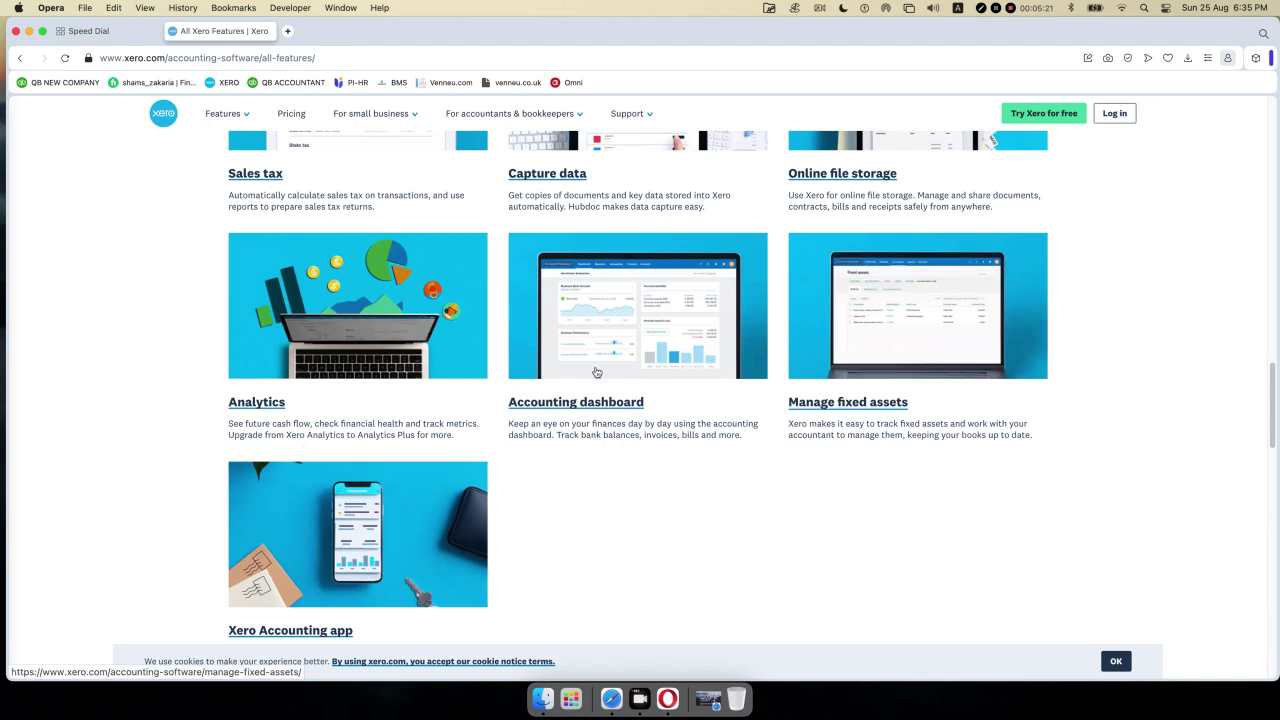
pyautogui.scroll(5, 600, 374)
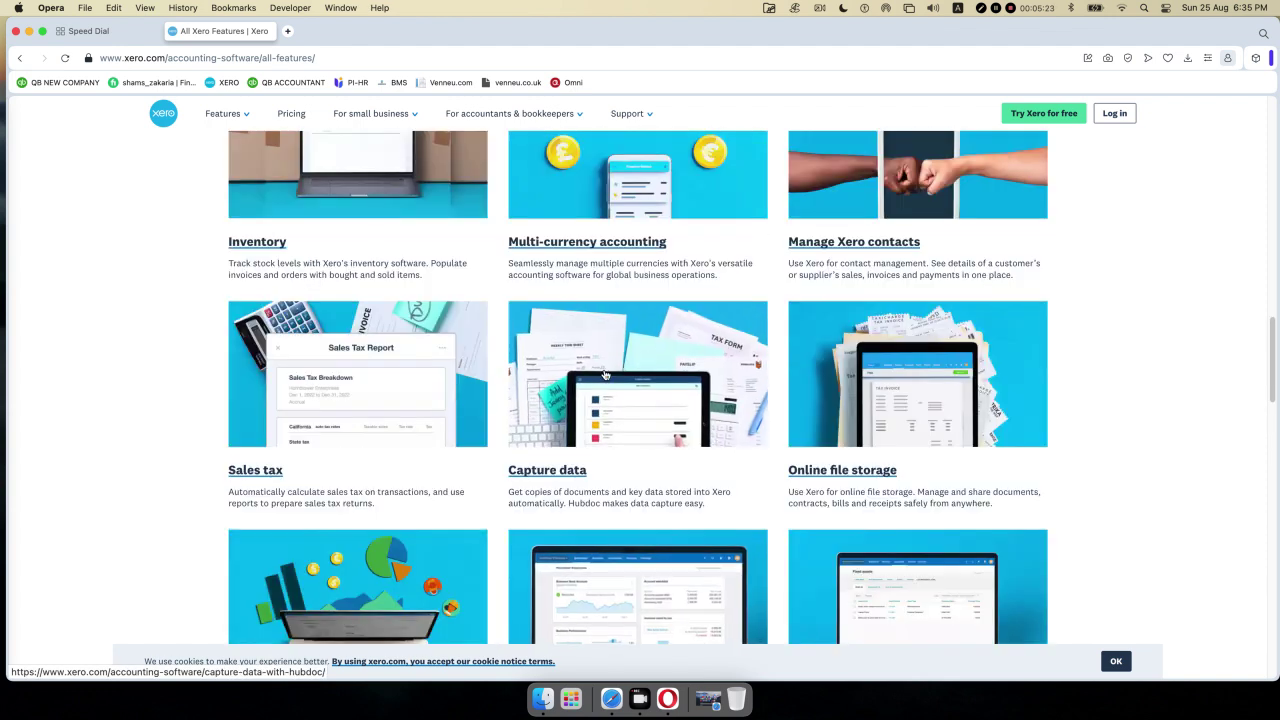
pyautogui.scroll(1, 604, 375)
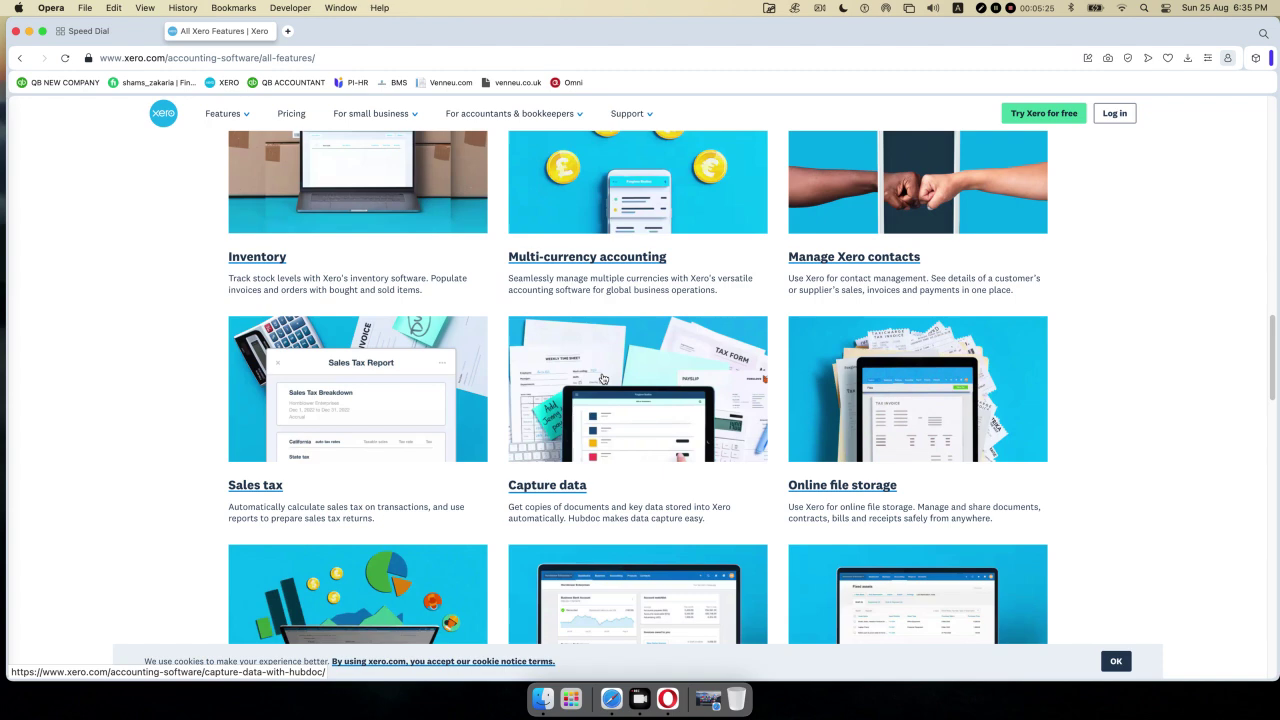
pyautogui.scroll(2, 604, 378)
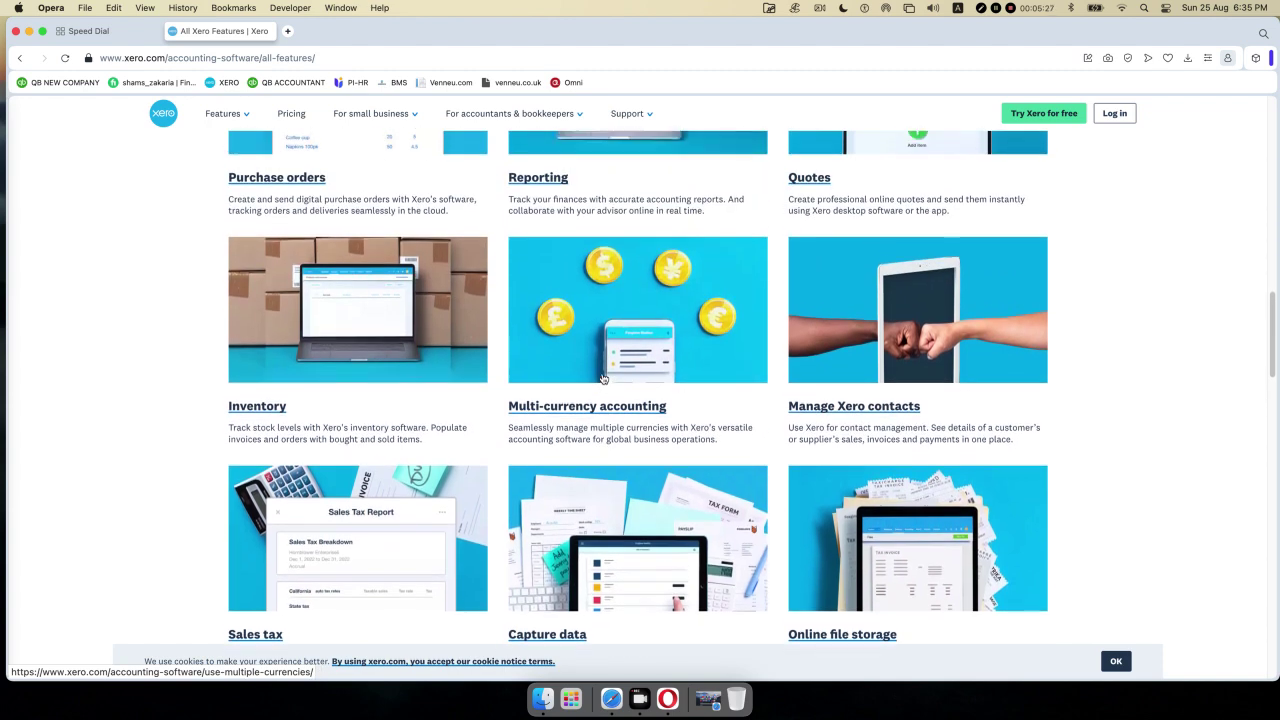
pyautogui.scroll(4, 604, 378)
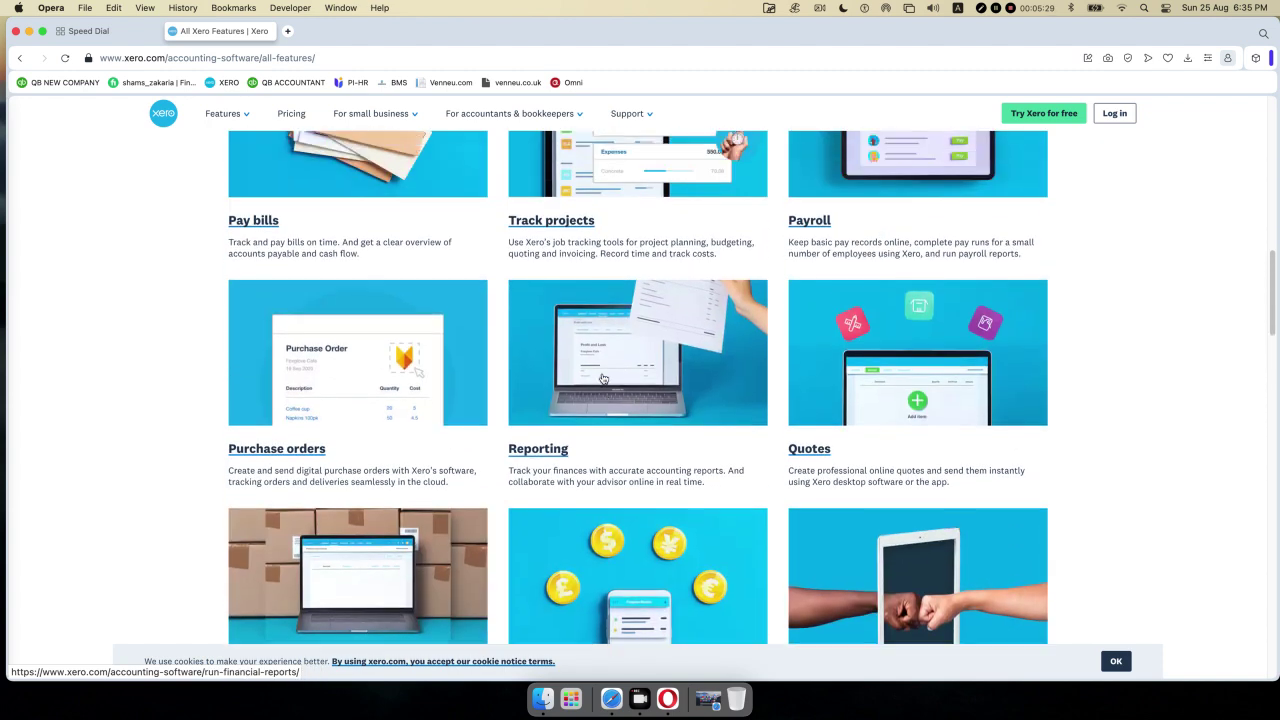
pyautogui.scroll(2, 603, 378)
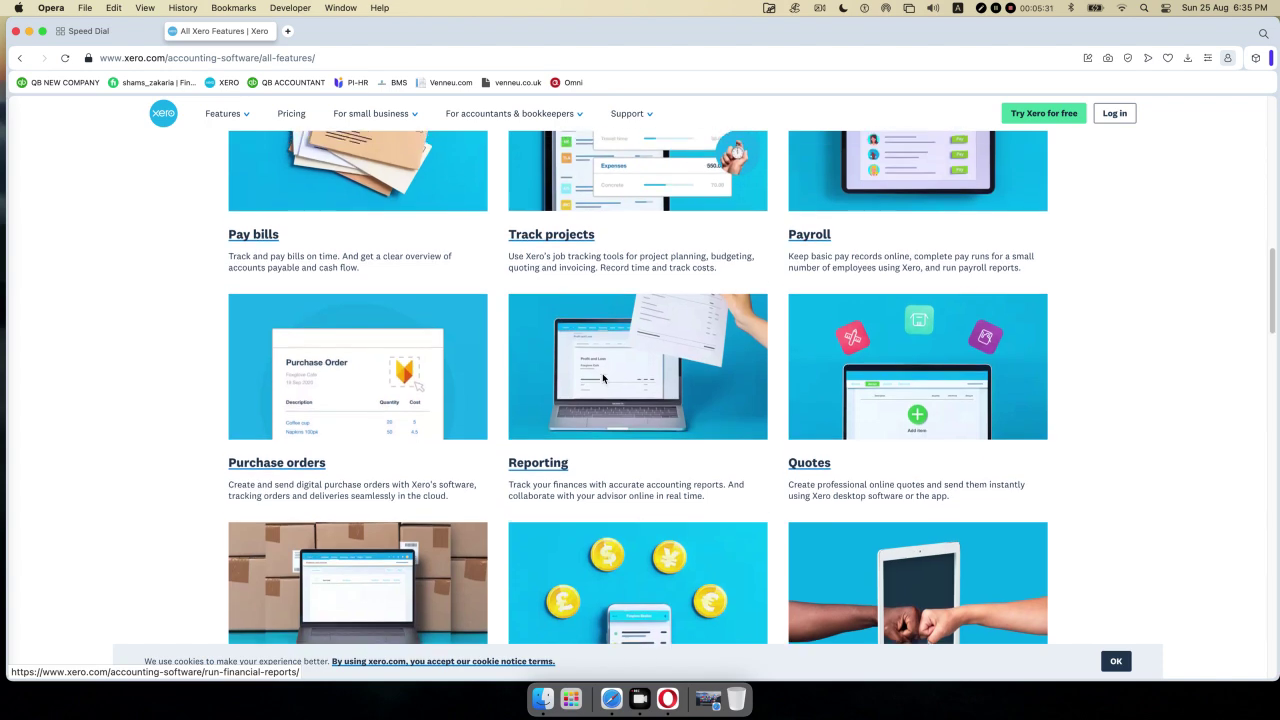
pyautogui.scroll(2, 603, 378)
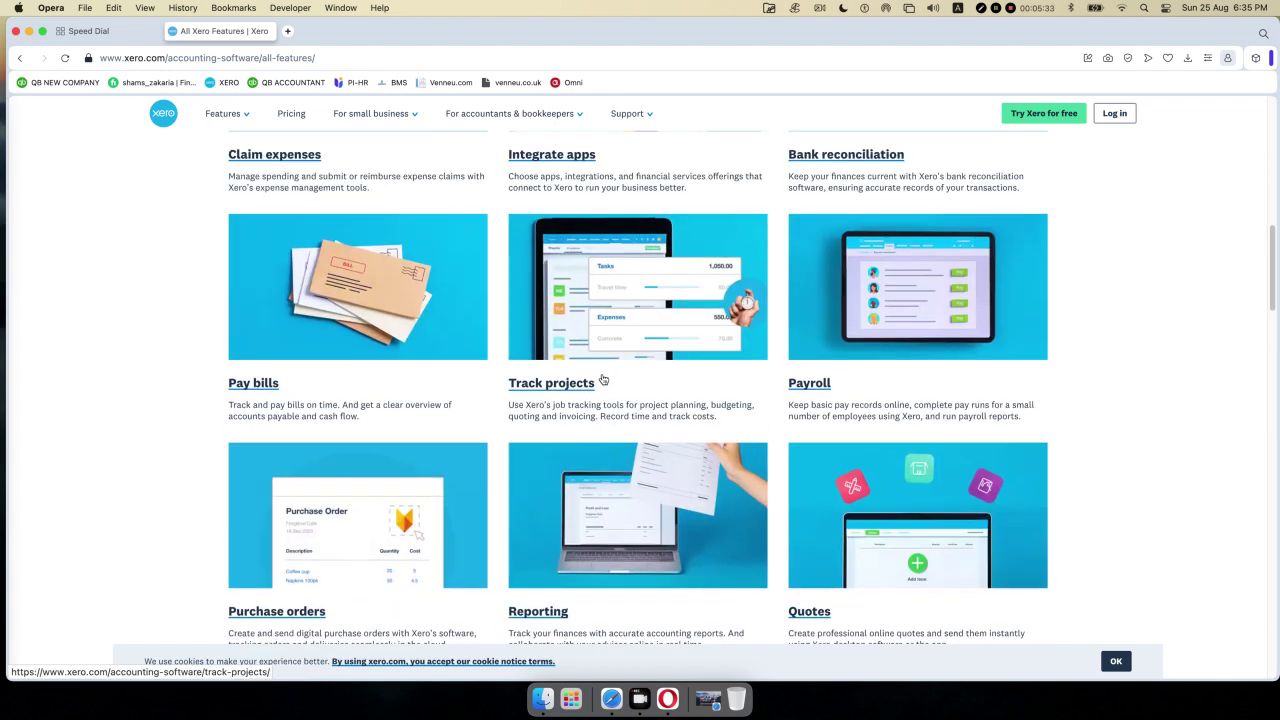
pyautogui.scroll(1, 603, 379)
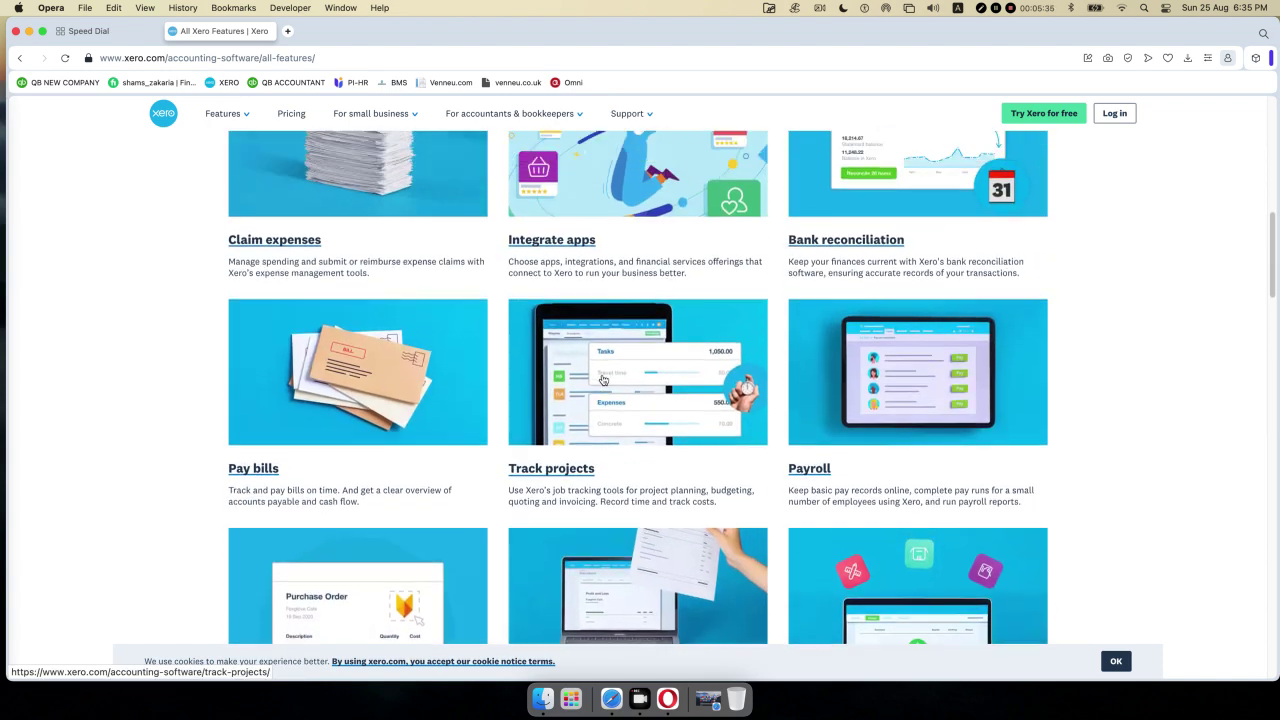
pyautogui.scroll(1, 603, 379)
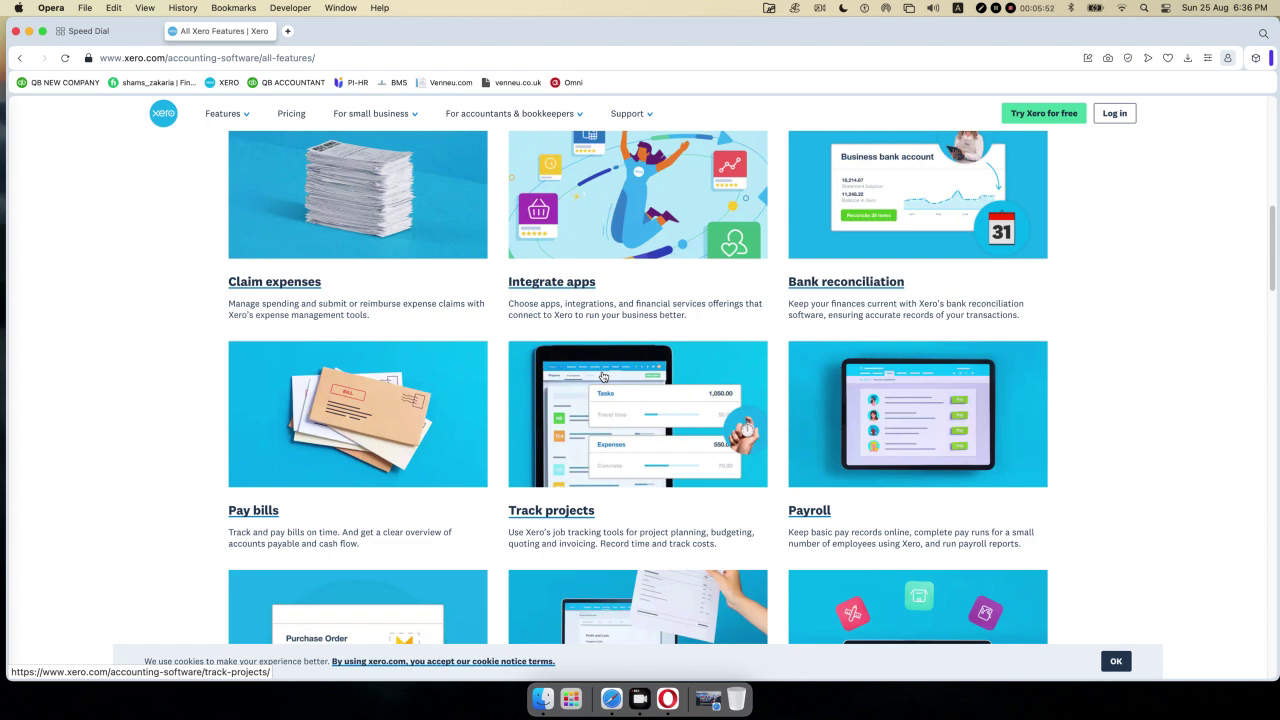
pyautogui.scroll(3, 630, 380)
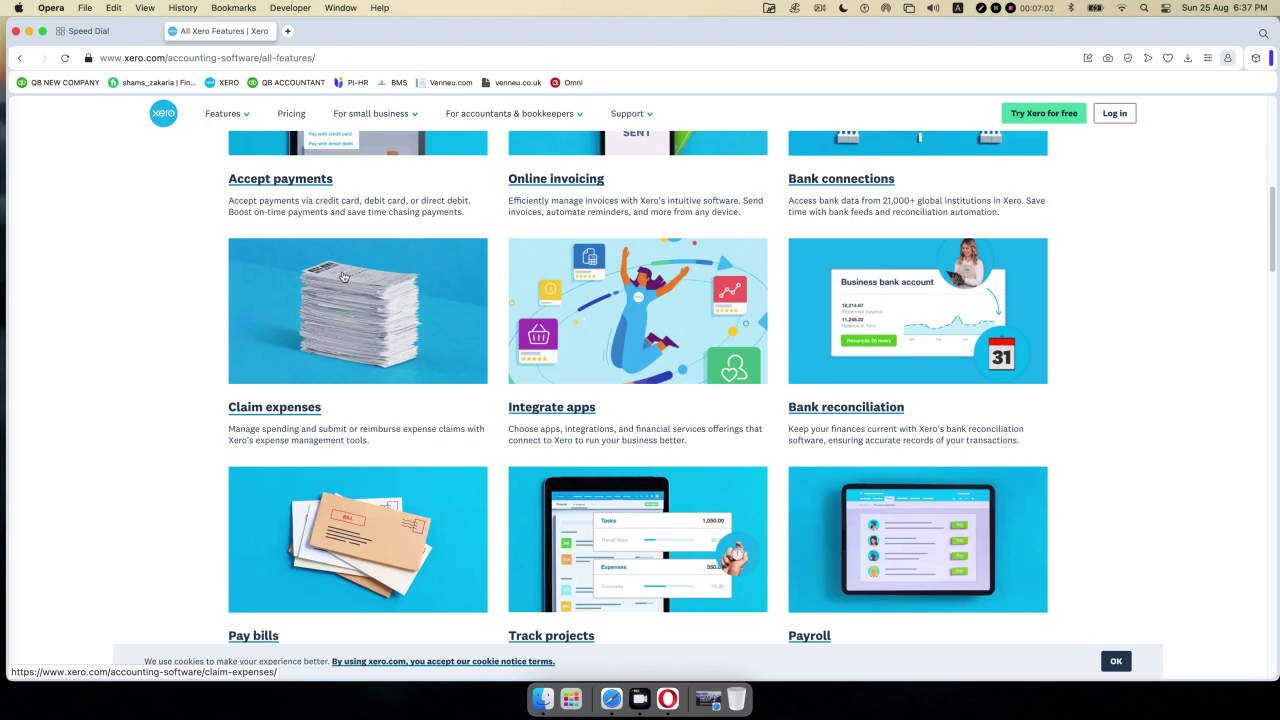
# - Go to the Pricing page from the top navigation bar
pyautogui.scroll(6, 281, 222)
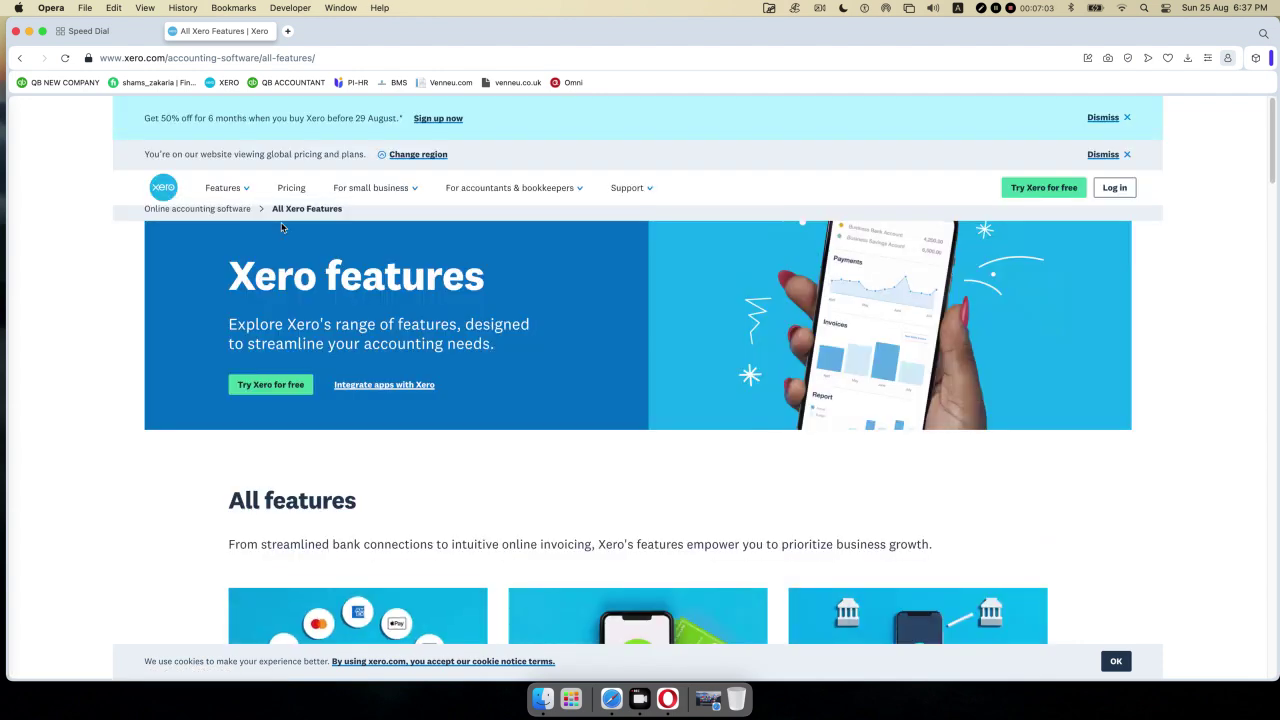
pyautogui.scroll(-1, 357, 252)
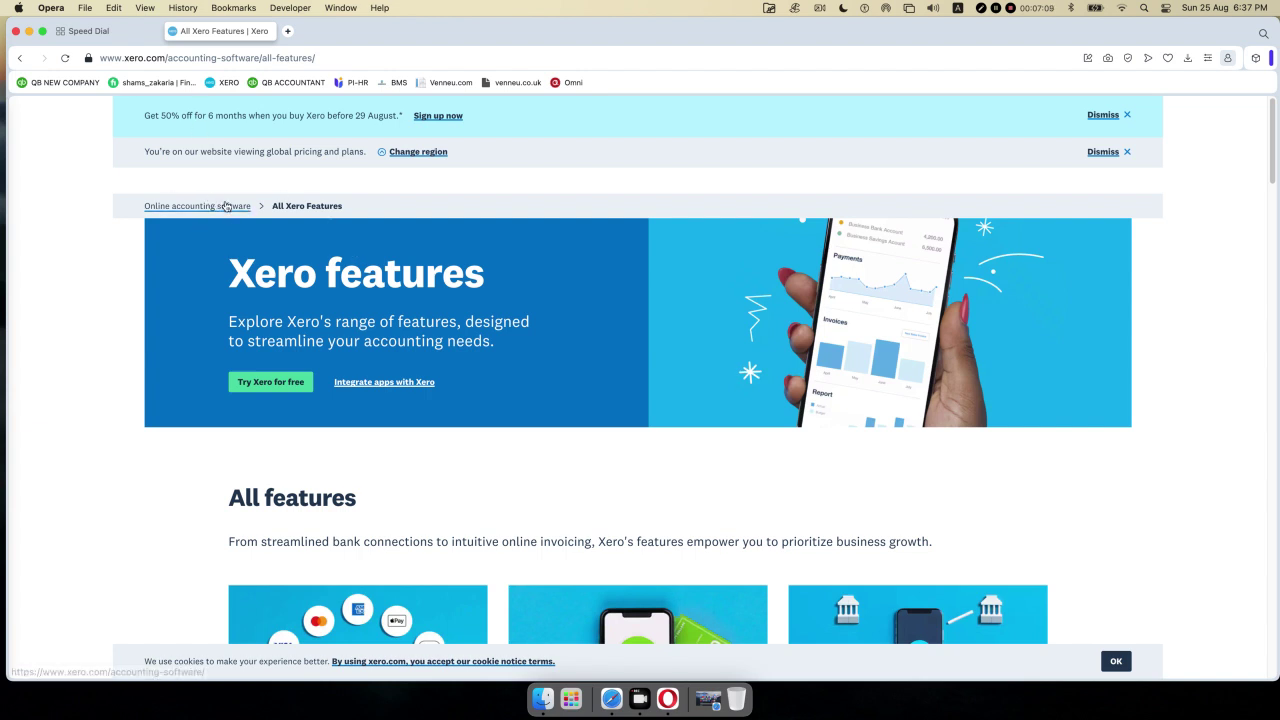
pyautogui.scroll(1, 270, 200)
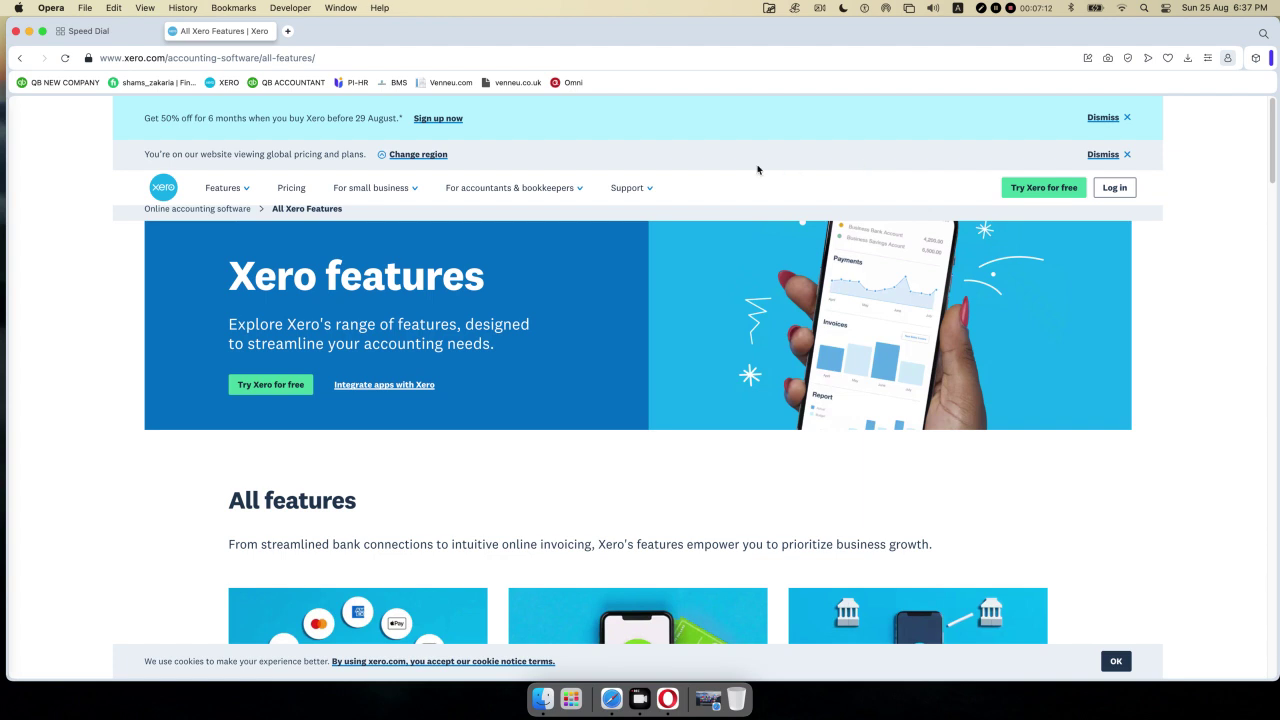
pyautogui.click(289, 192)
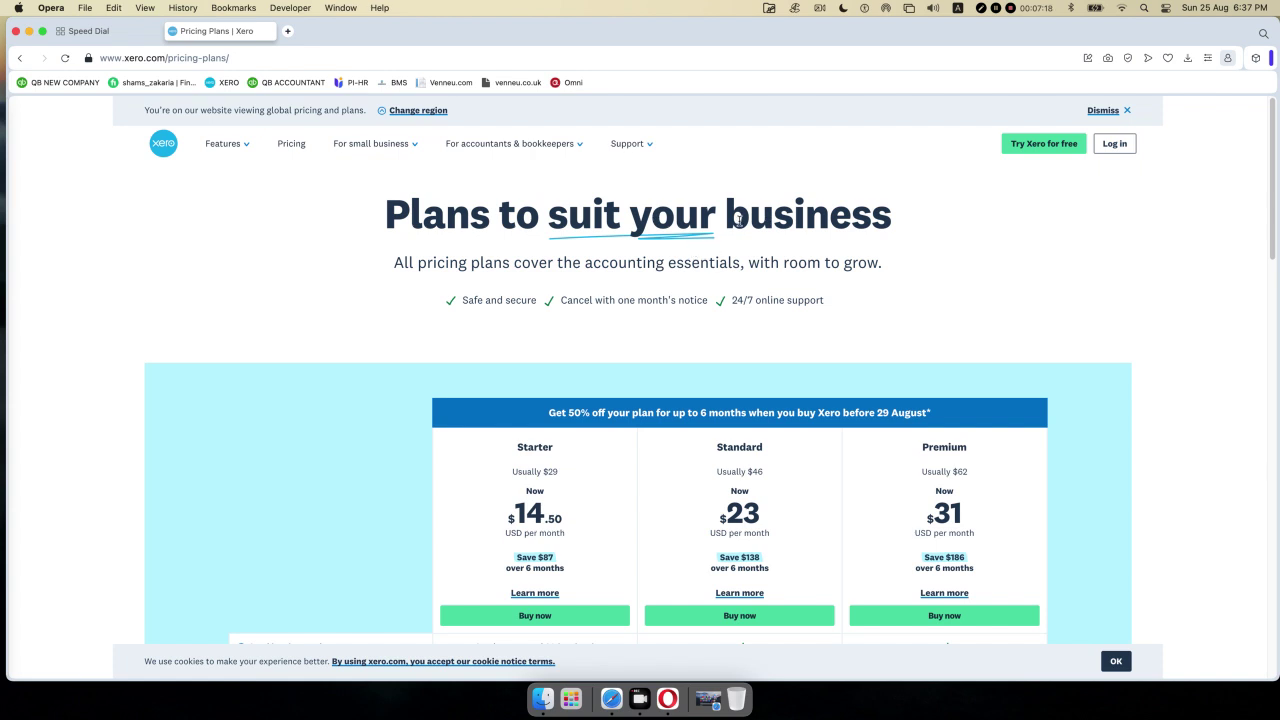
# - Review the plan comparison, noting Starter's 20-invoice and 5-bill limits
pyautogui.scroll(-3, 700, 245)
pyautogui.scroll(-3, 712, 226)
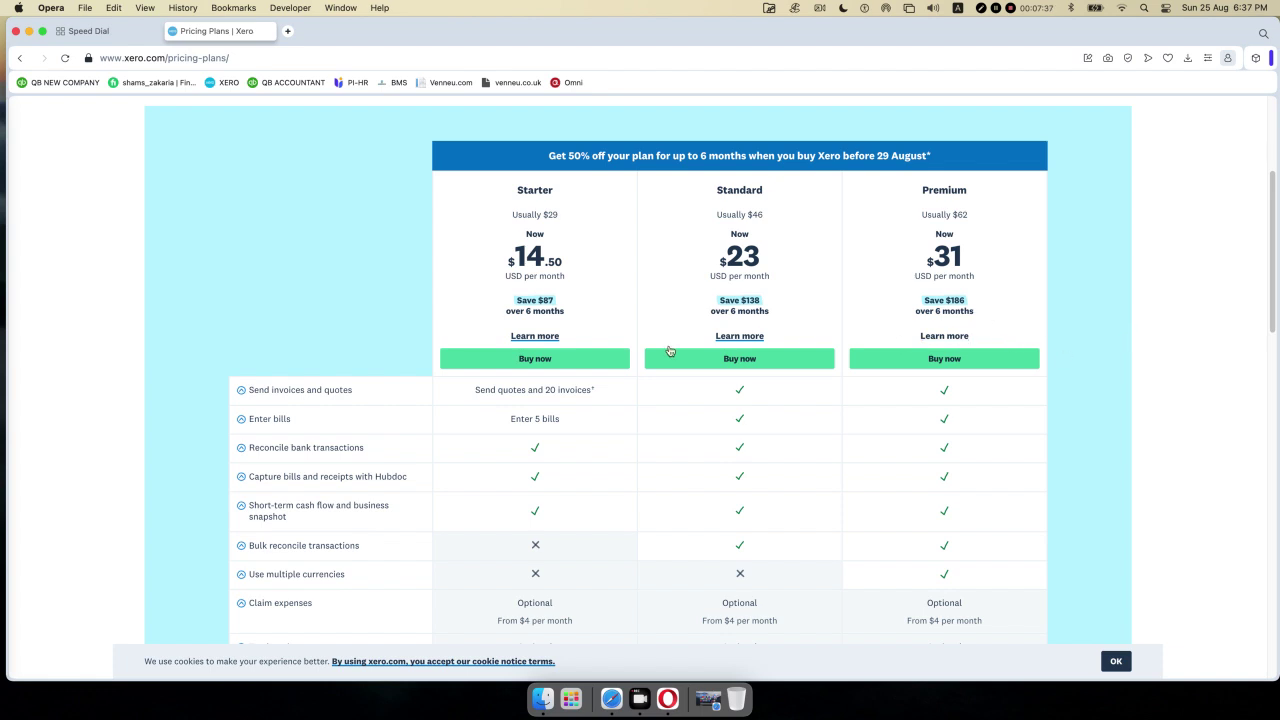
pyautogui.scroll(-1, 626, 280)
pyautogui.scroll(-1, 600, 250)
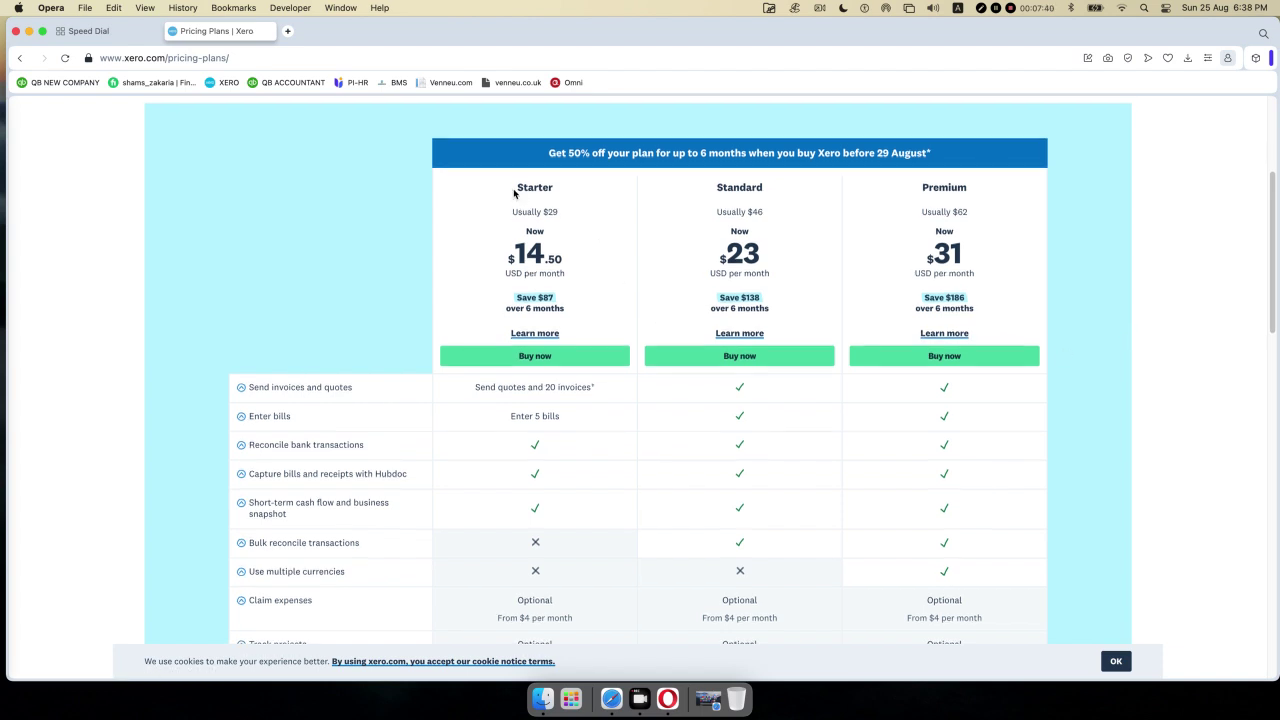
pyautogui.doubleClick(538, 186)
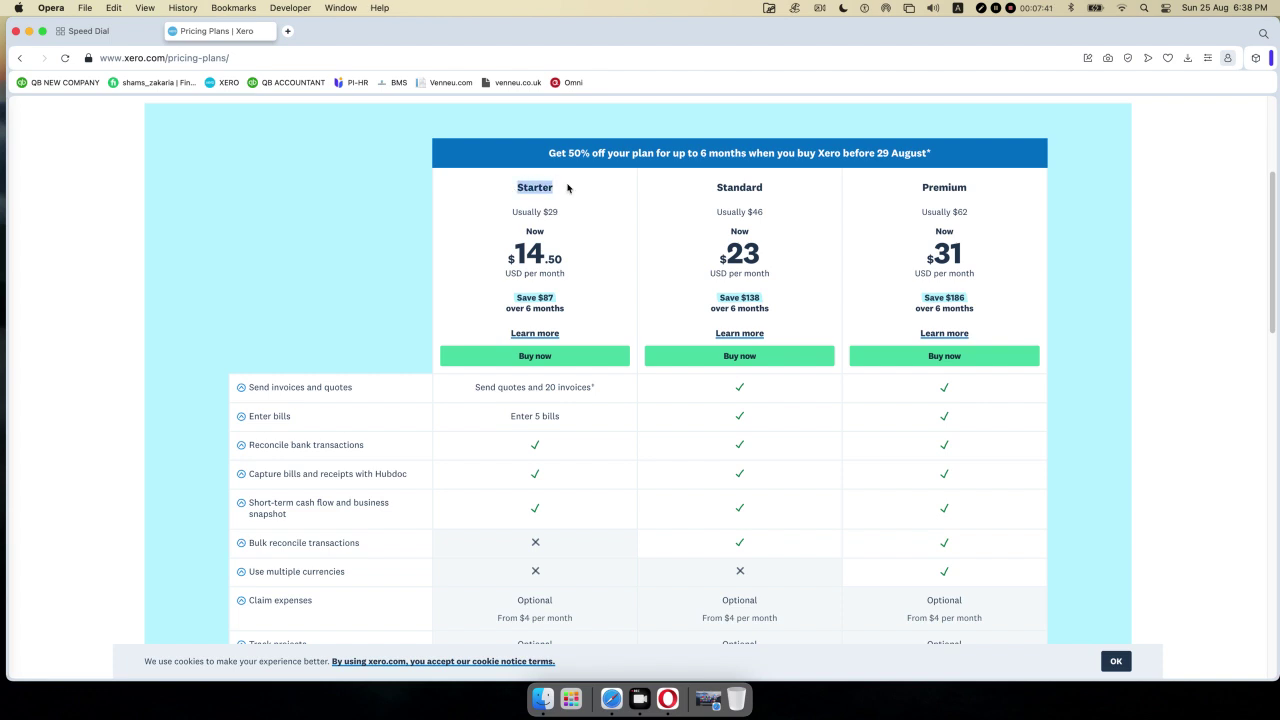
pyautogui.click(705, 181)
pyautogui.scroll(-3, 575, 288)
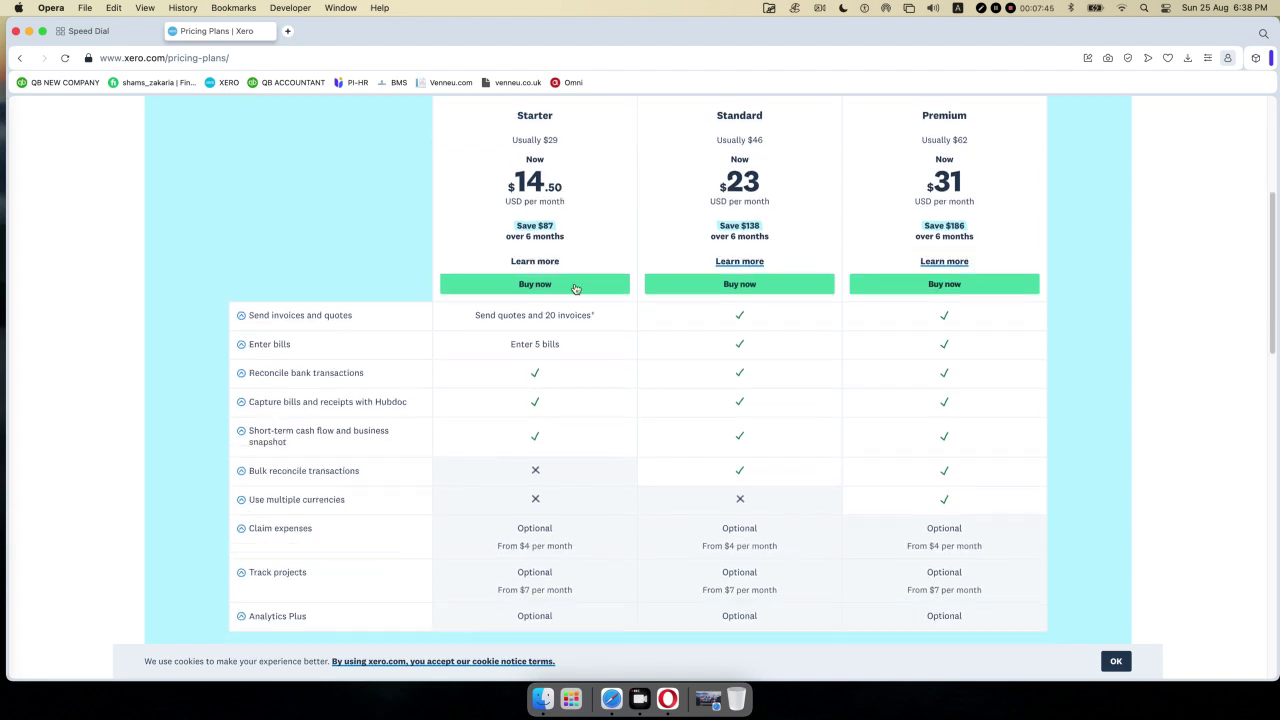
pyautogui.scroll(-5, 575, 288)
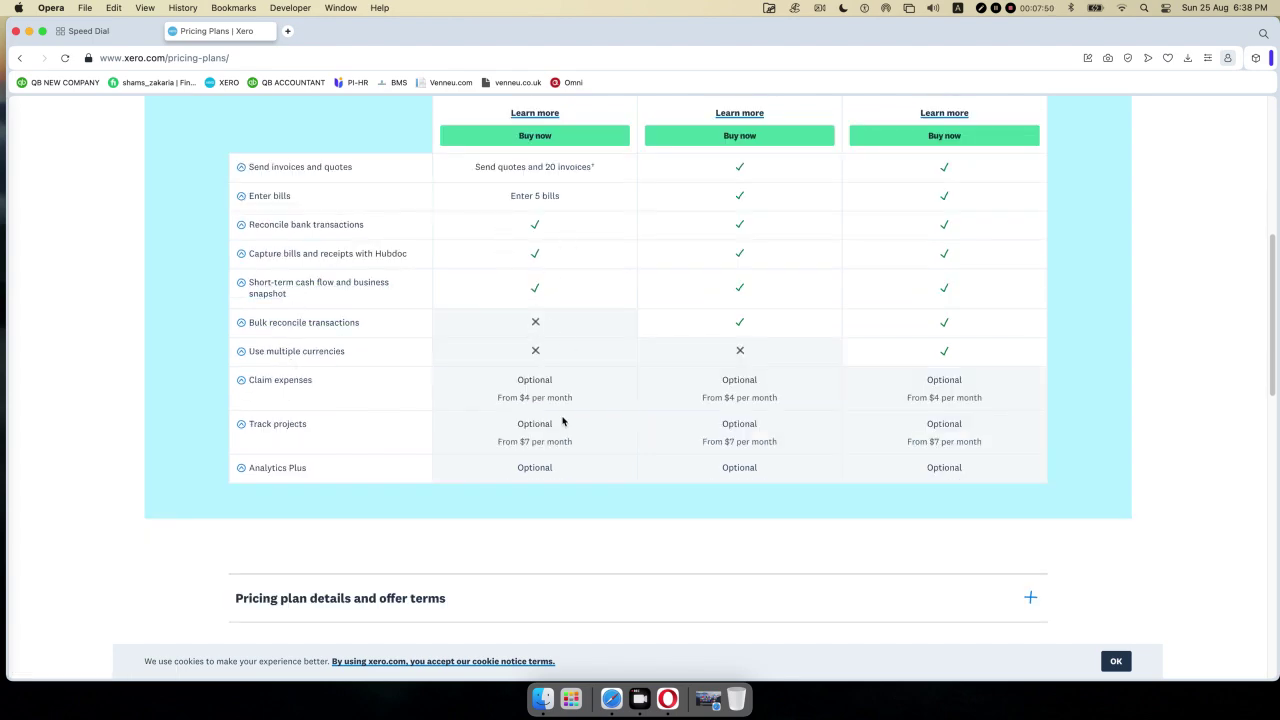
pyautogui.scroll(10, 528, 350)
pyautogui.scroll(-5, 524, 353)
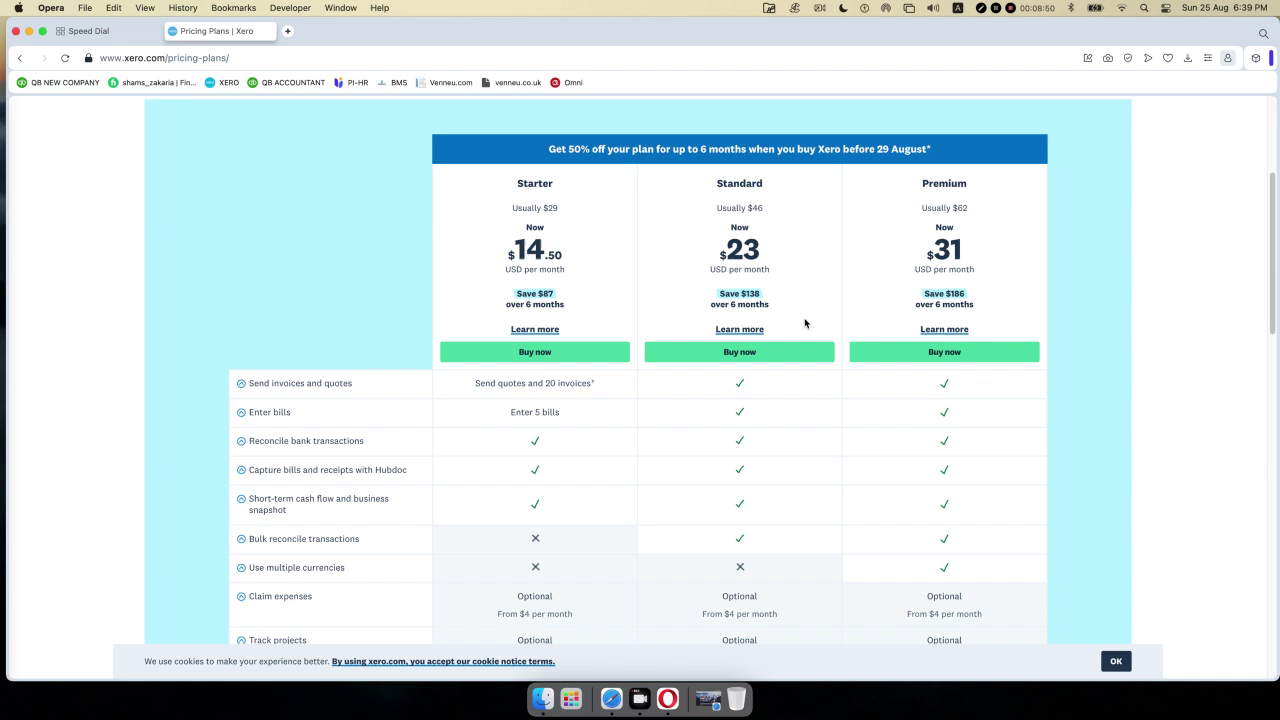
pyautogui.scroll(-3, 790, 320)
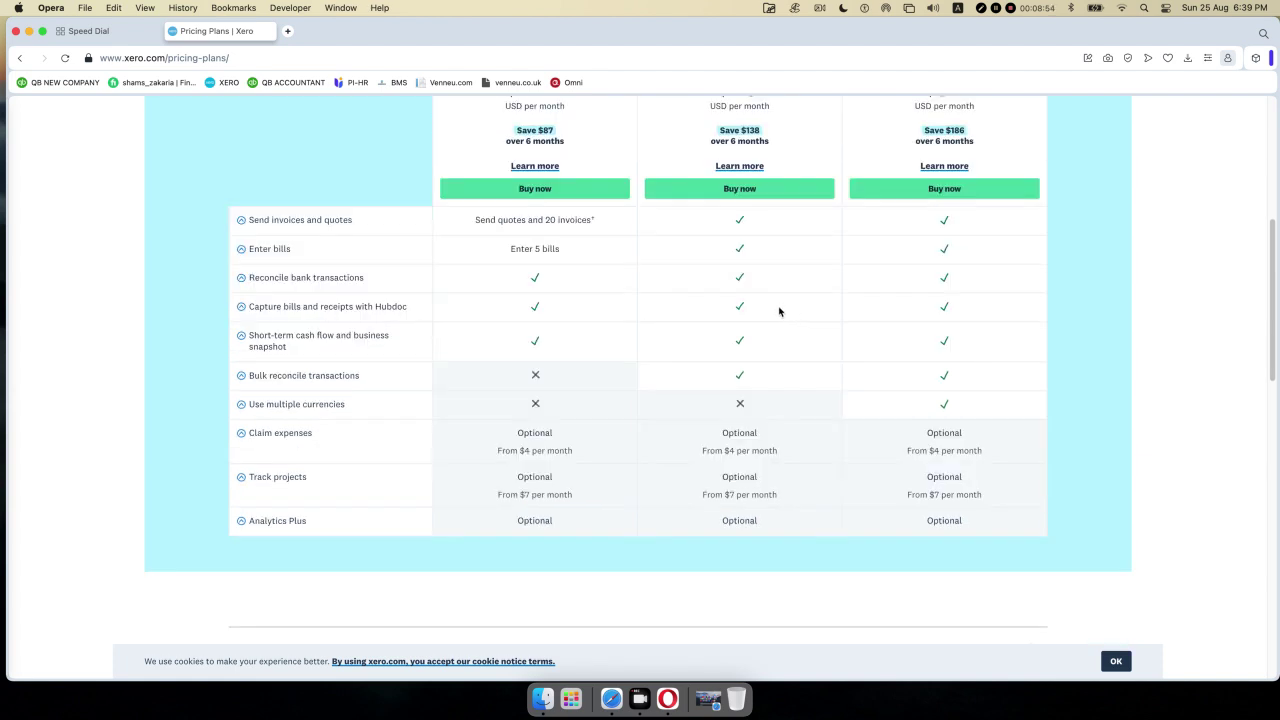
pyautogui.scroll(3, 779, 312)
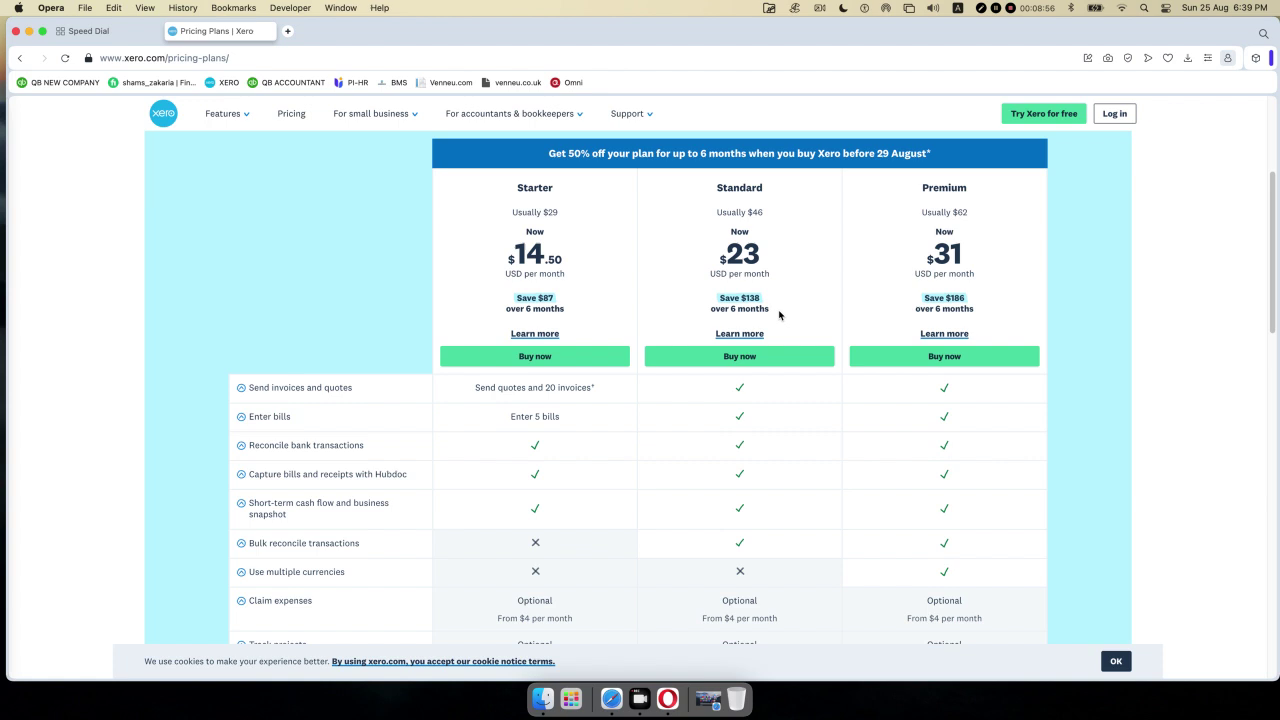
pyautogui.scroll(-1, 779, 315)
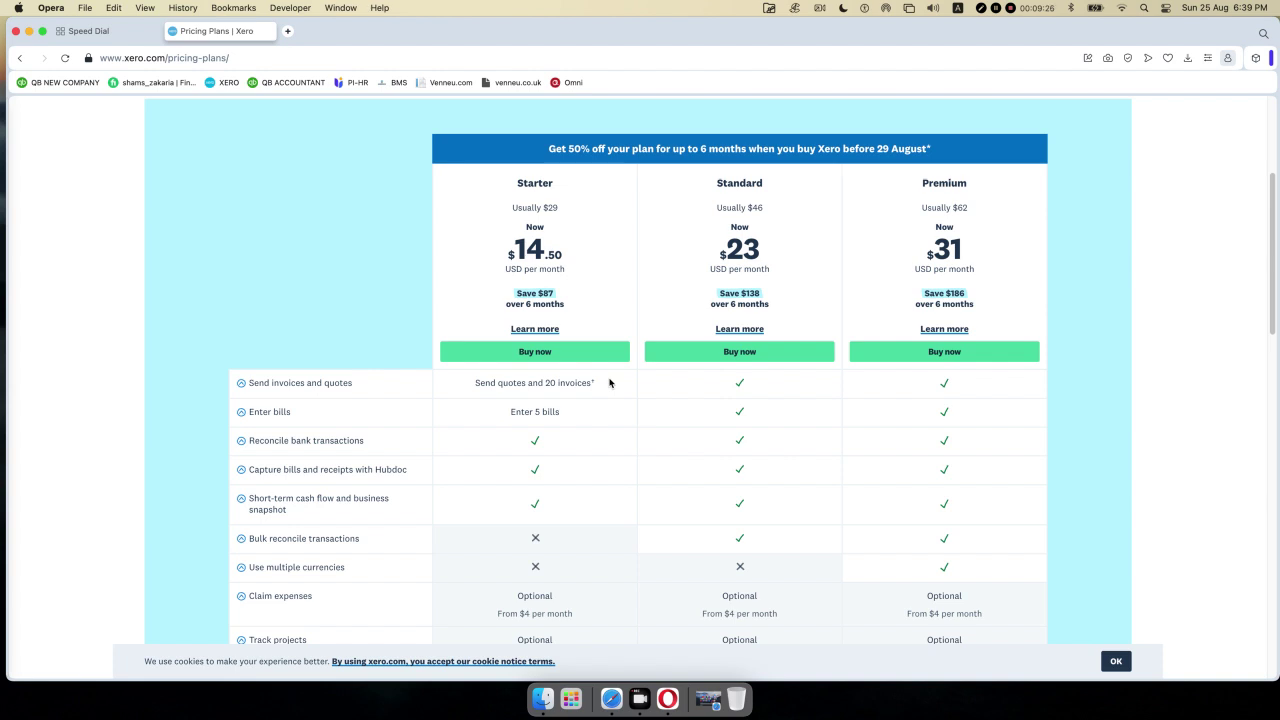
pyautogui.scroll(-2, 540, 403)
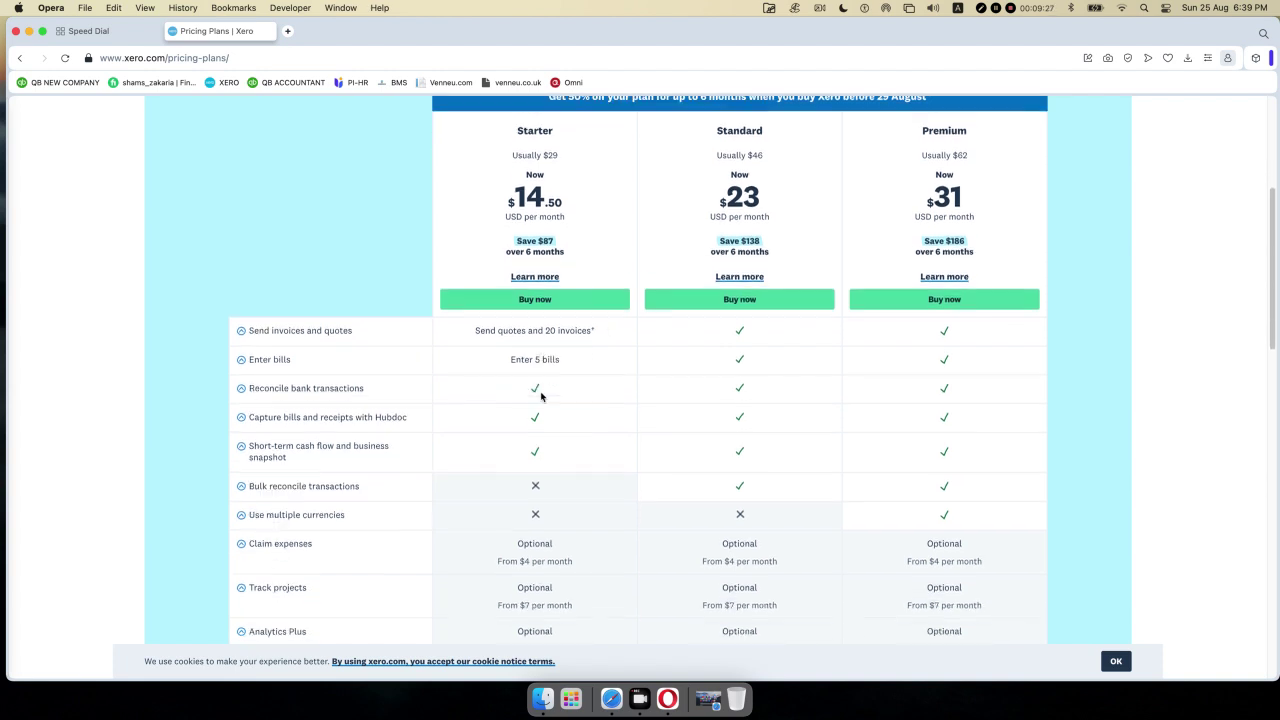
pyautogui.scroll(-5, 540, 403)
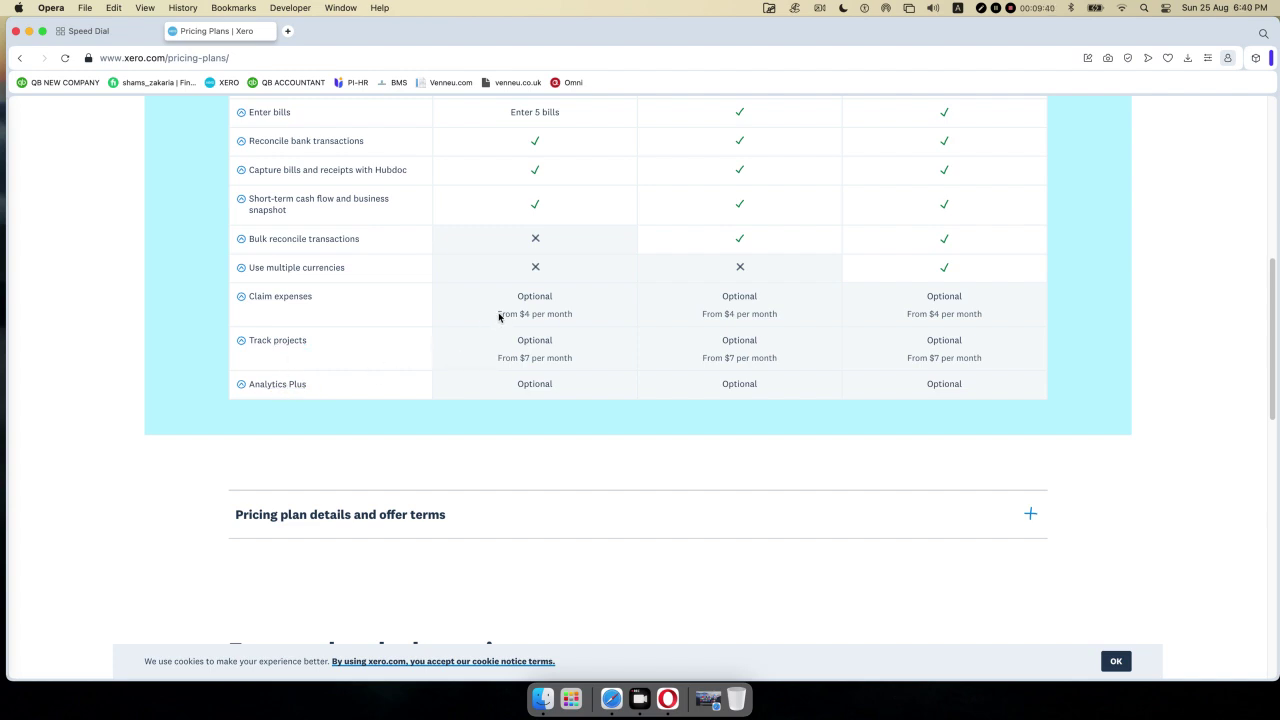
pyautogui.moveTo(497, 314); pyautogui.dragTo(589, 314)
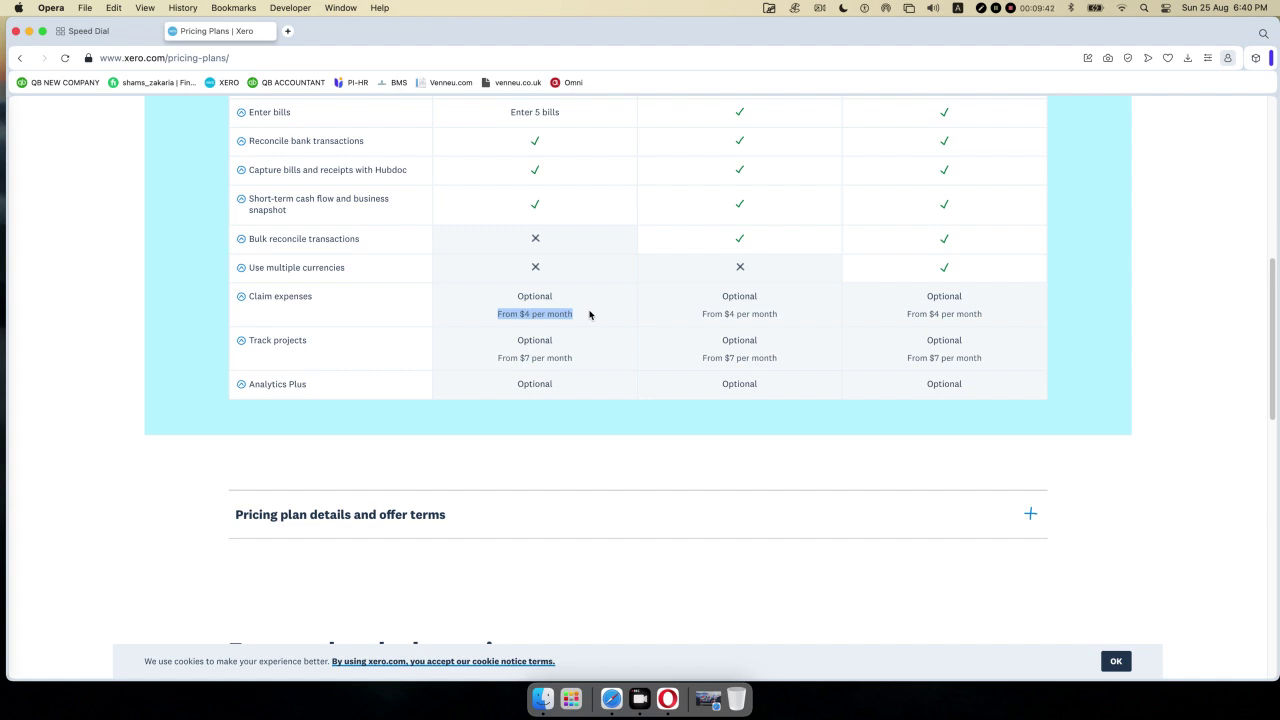
pyautogui.moveTo(697, 315); pyautogui.dragTo(800, 314)
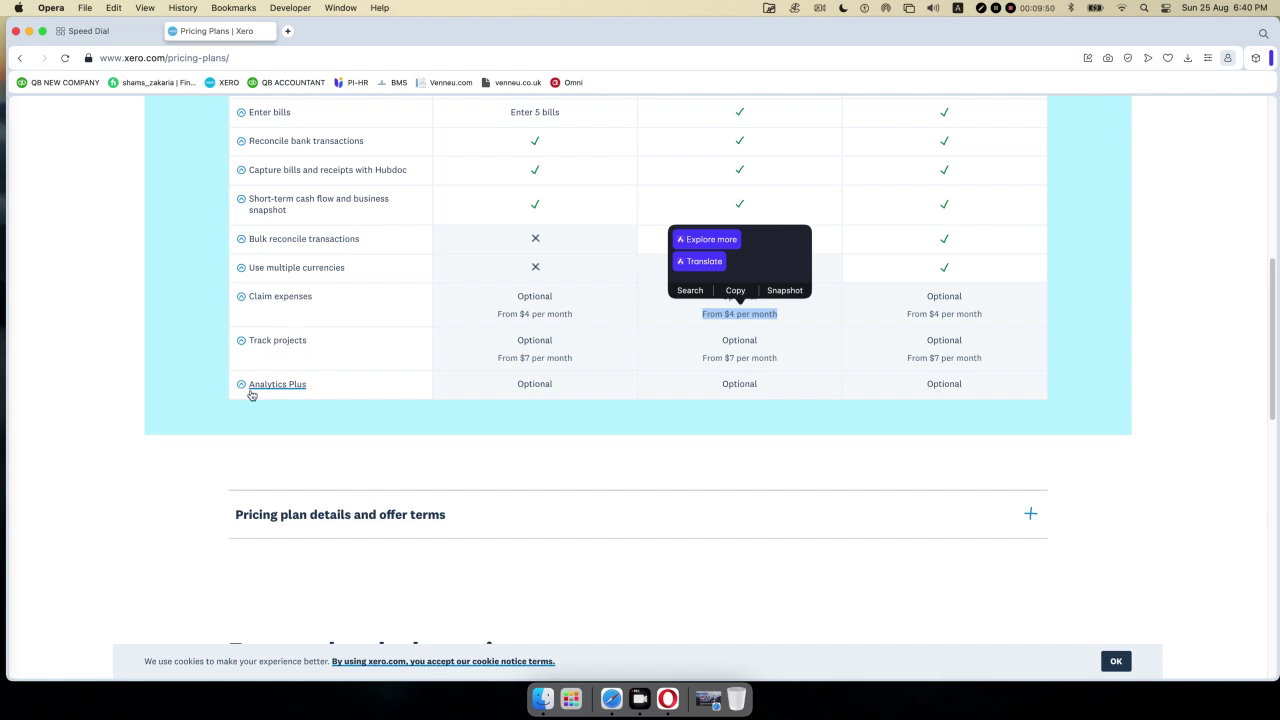
pyautogui.click(623, 384)
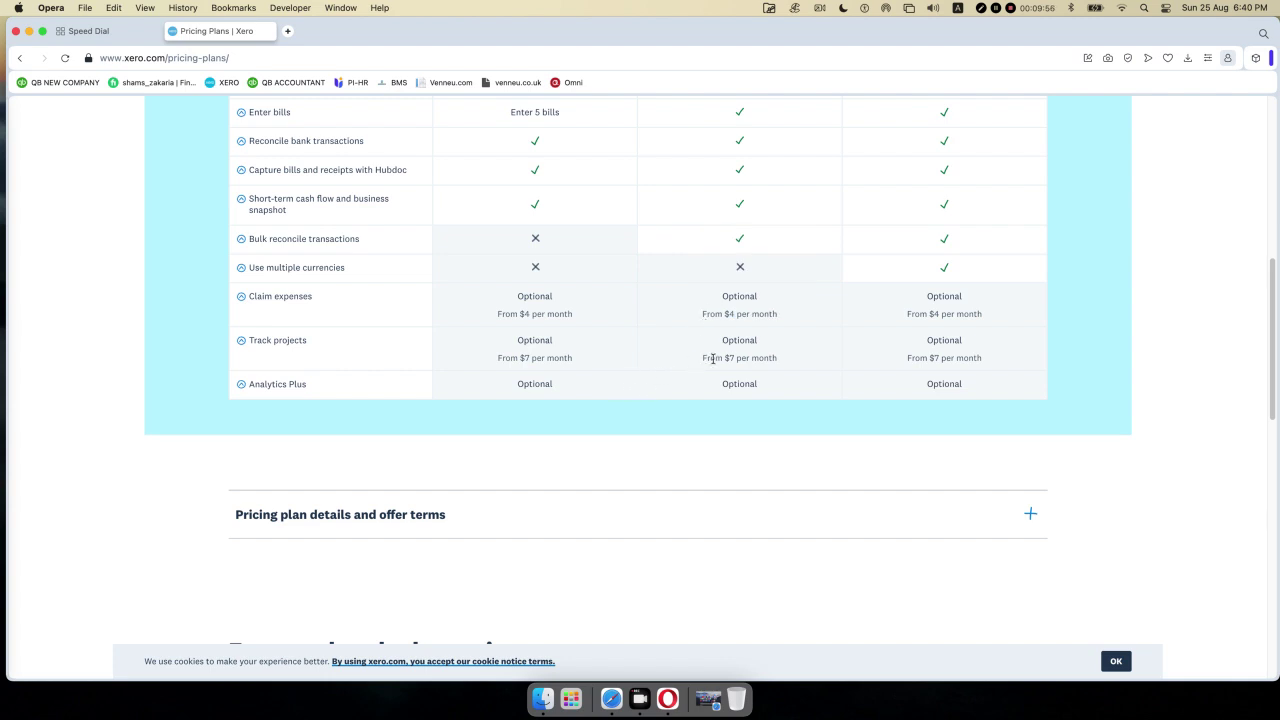
pyautogui.moveTo(517, 389); pyautogui.dragTo(760, 403)
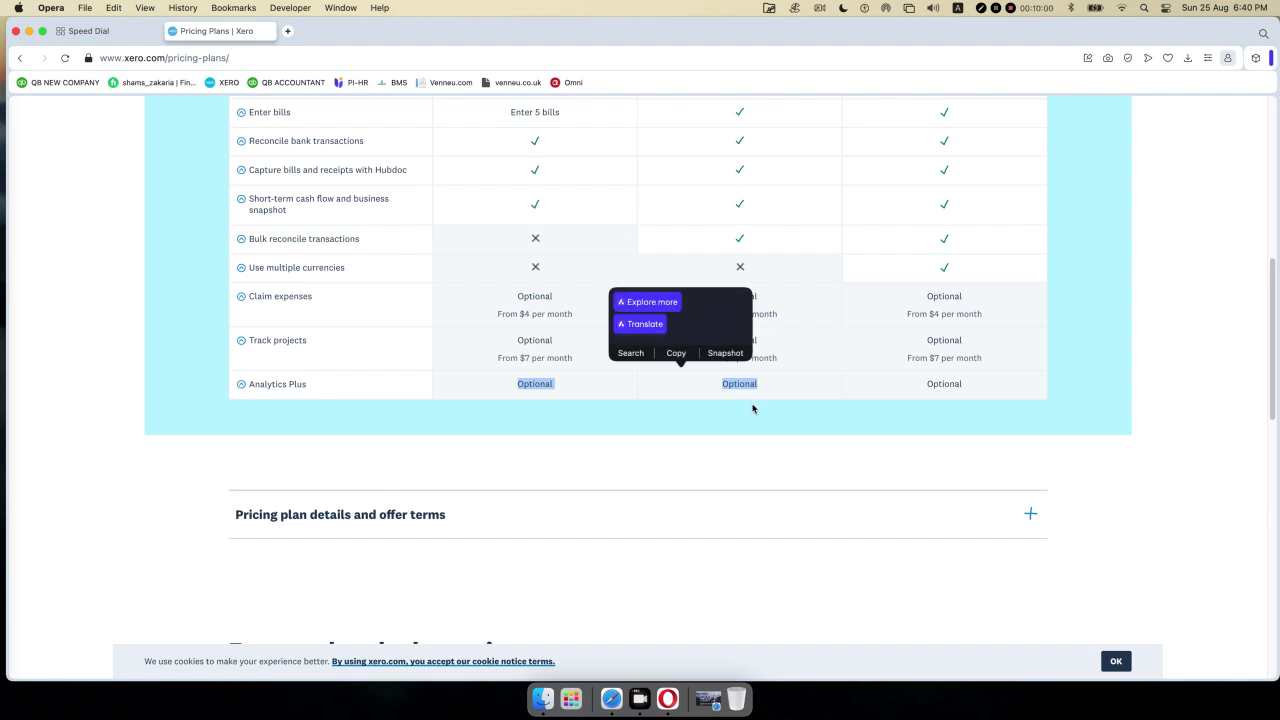
pyautogui.click(445, 305)
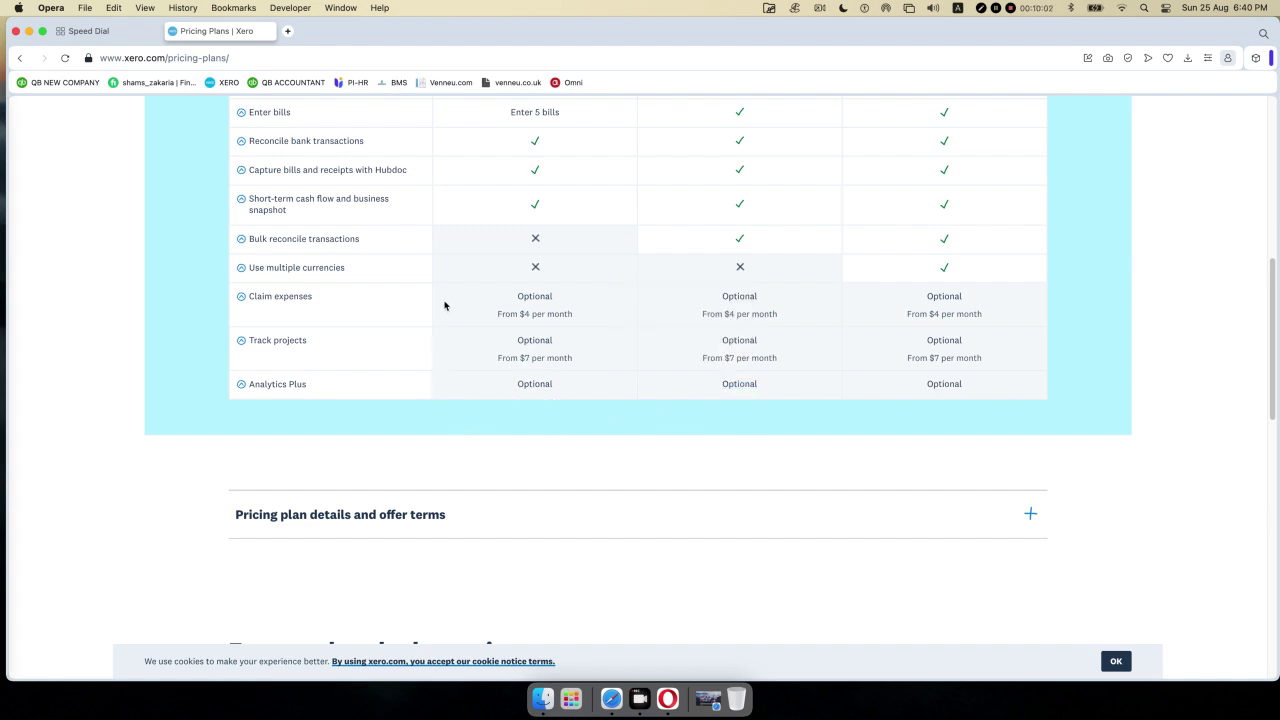
pyautogui.scroll(15, 445, 305)
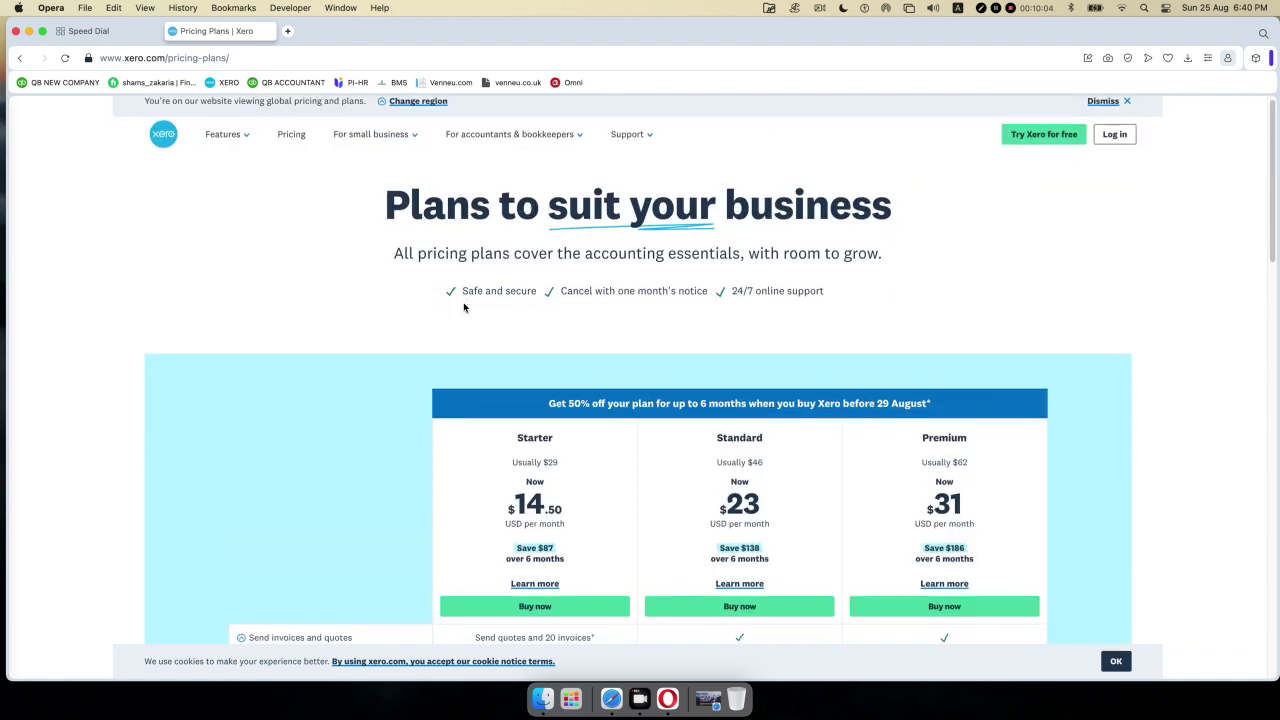
pyautogui.scroll(-3, 464, 307)
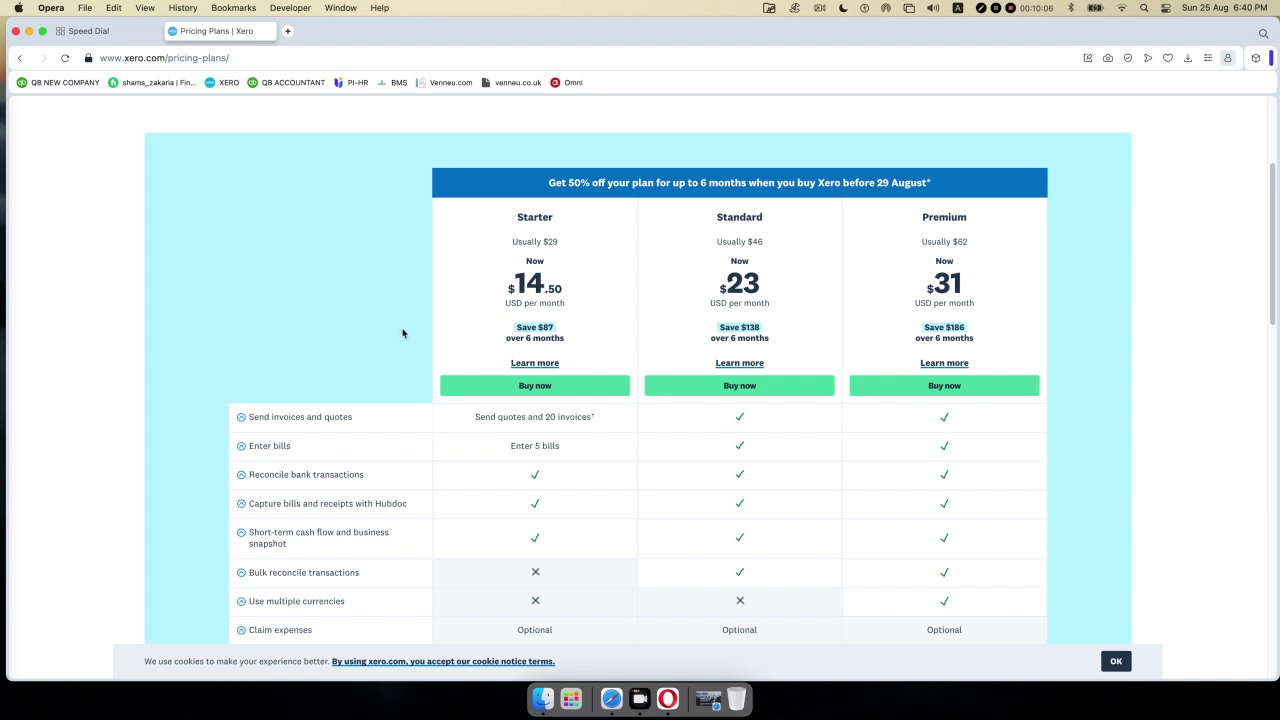
pyautogui.scroll(1, 281, 313)
pyautogui.scroll(2, 281, 313)
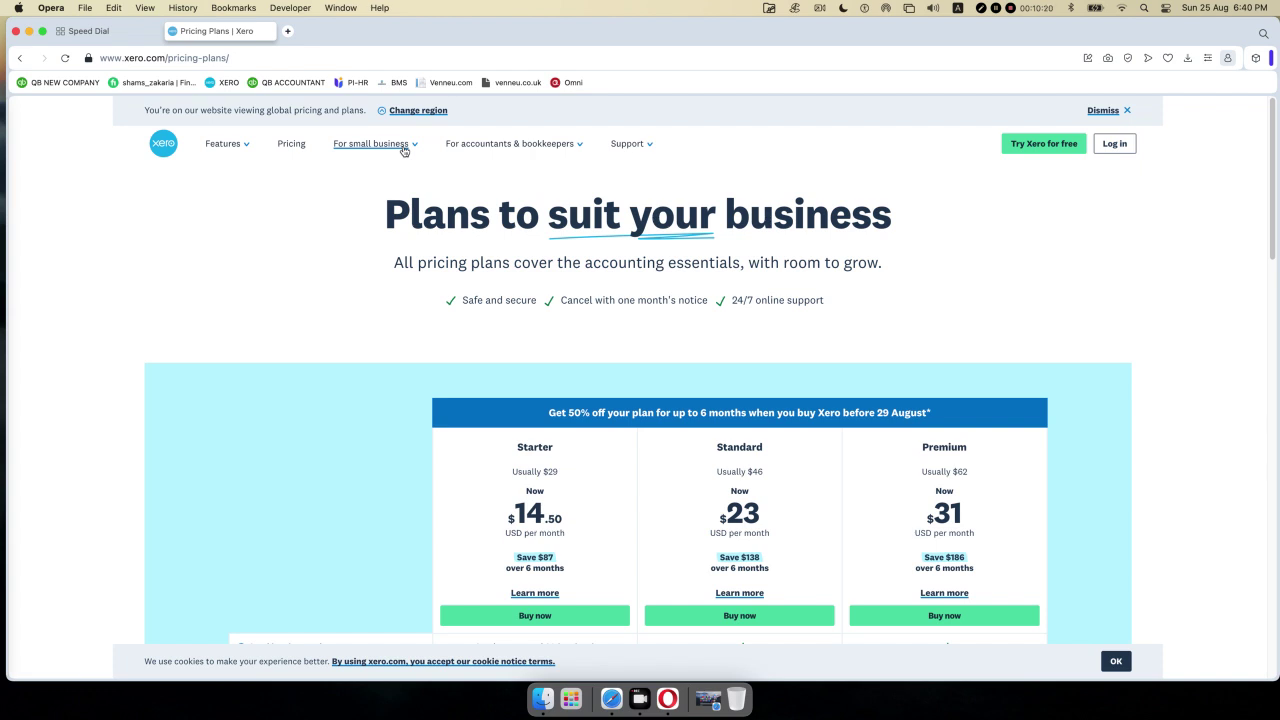
pyautogui.click(415, 147)
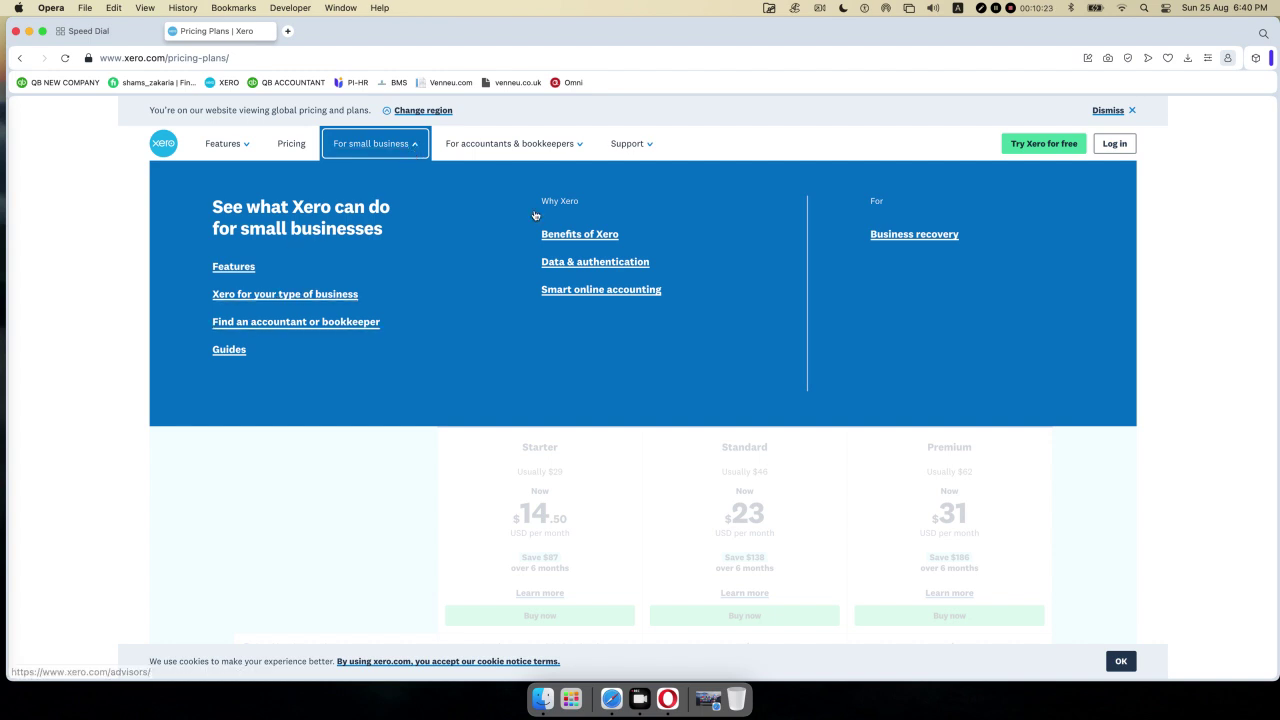
pyautogui.click(580, 146)
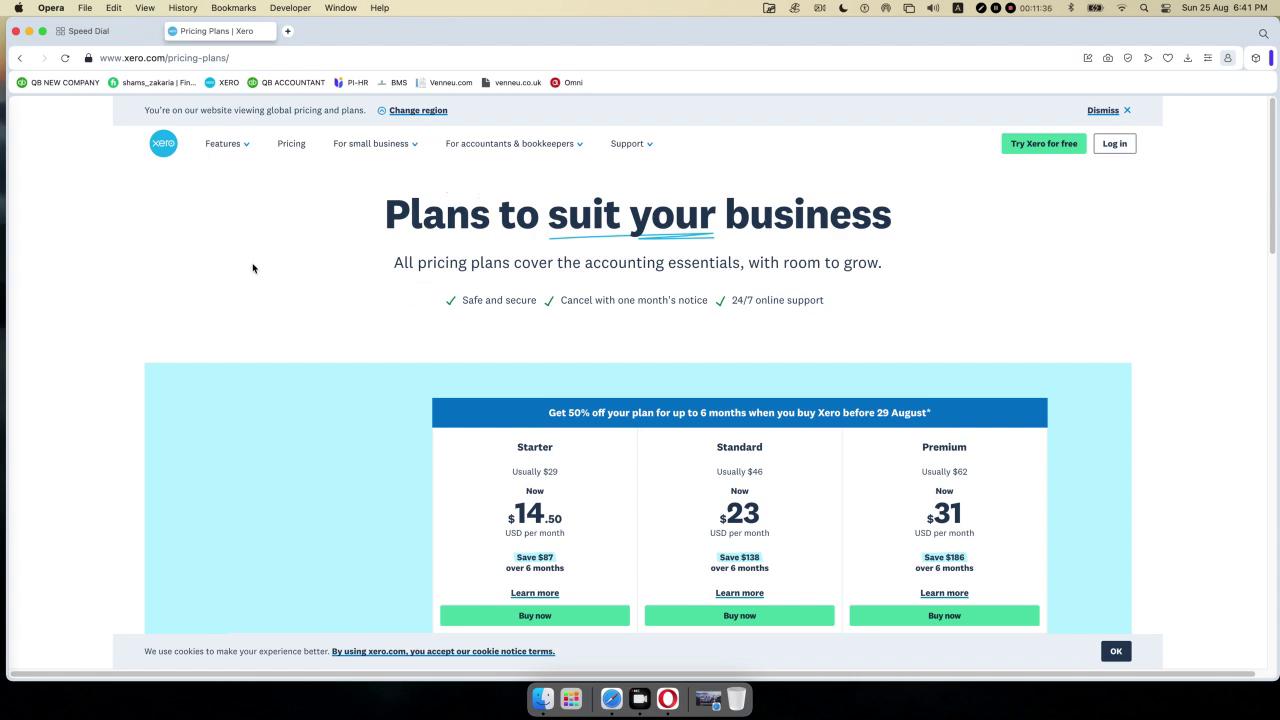
# - Scroll back to the top of the Pricing page
pyautogui.scroll(-5, 253, 265)
pyautogui.scroll(2, 259, 259)
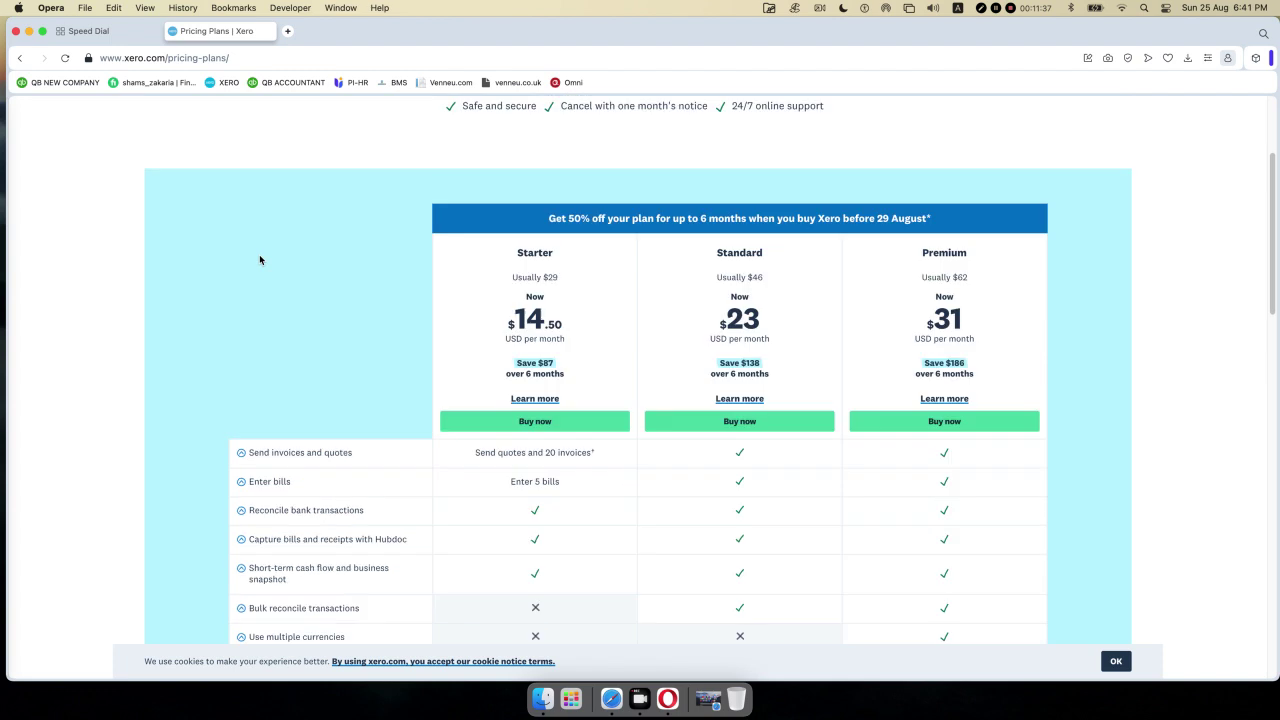
pyautogui.scroll(3, 259, 260)
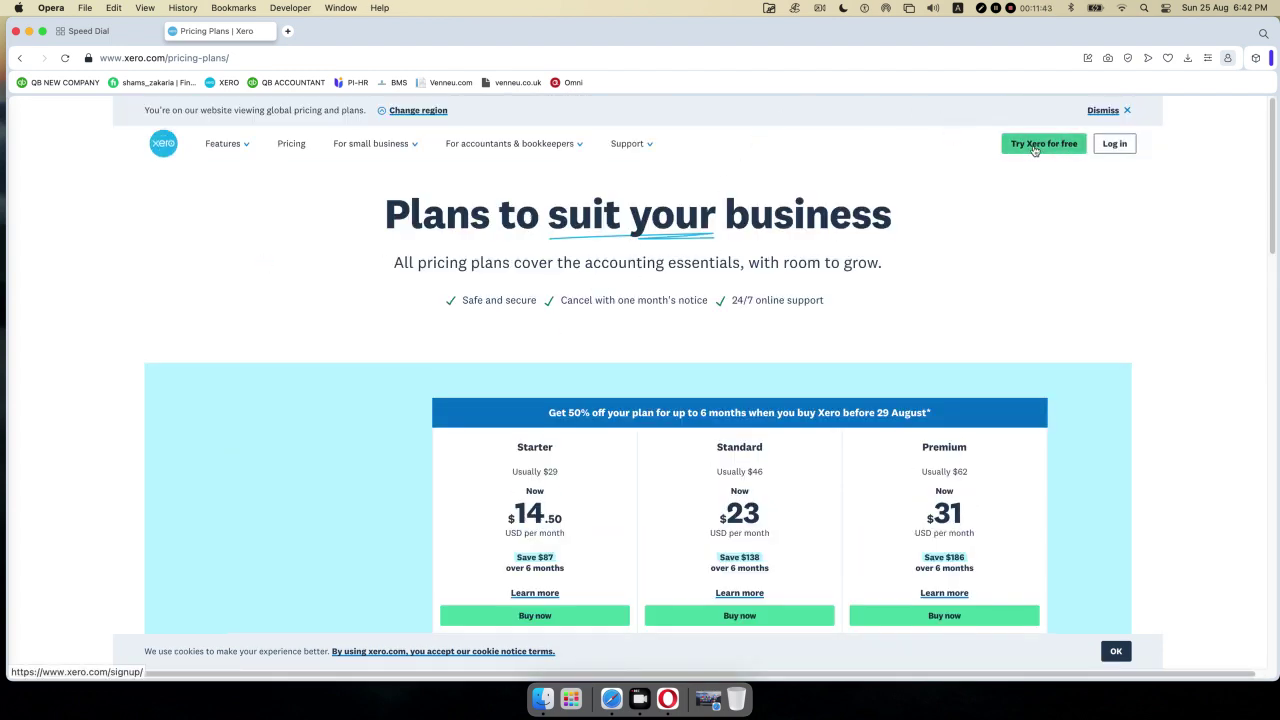
pyautogui.click(1035, 145)
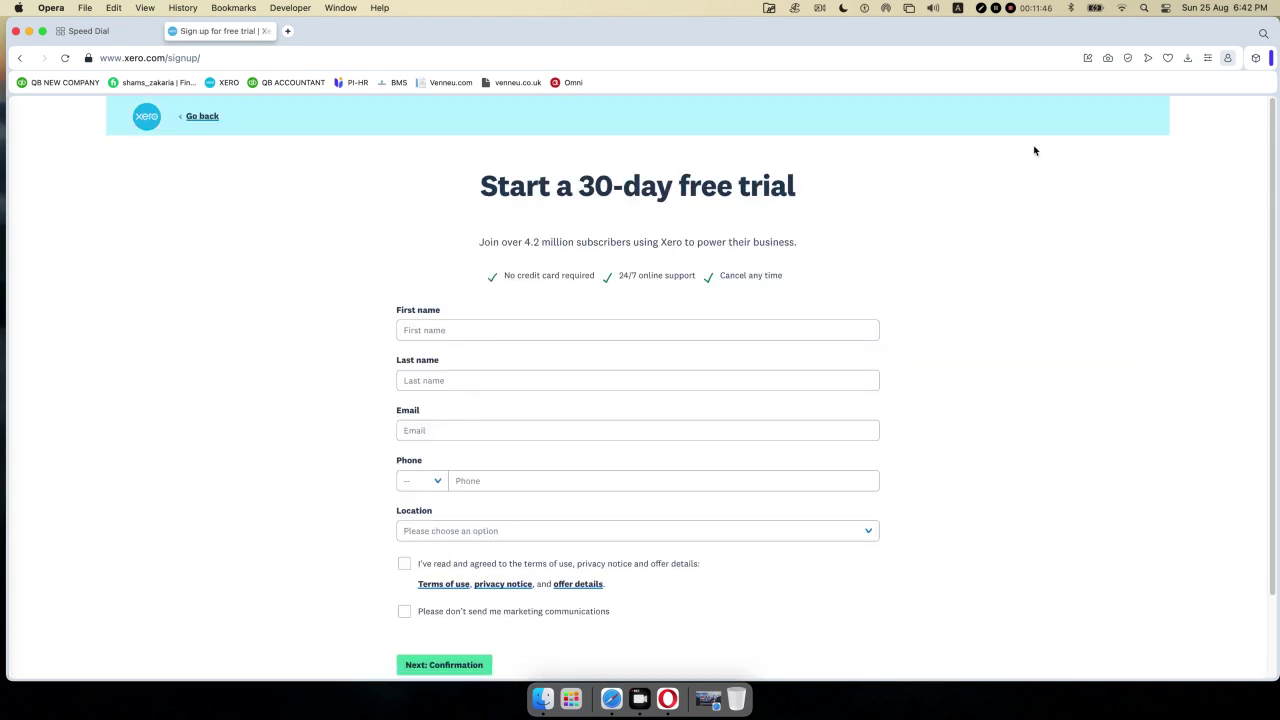
pyautogui.scroll(-3, 780, 221)
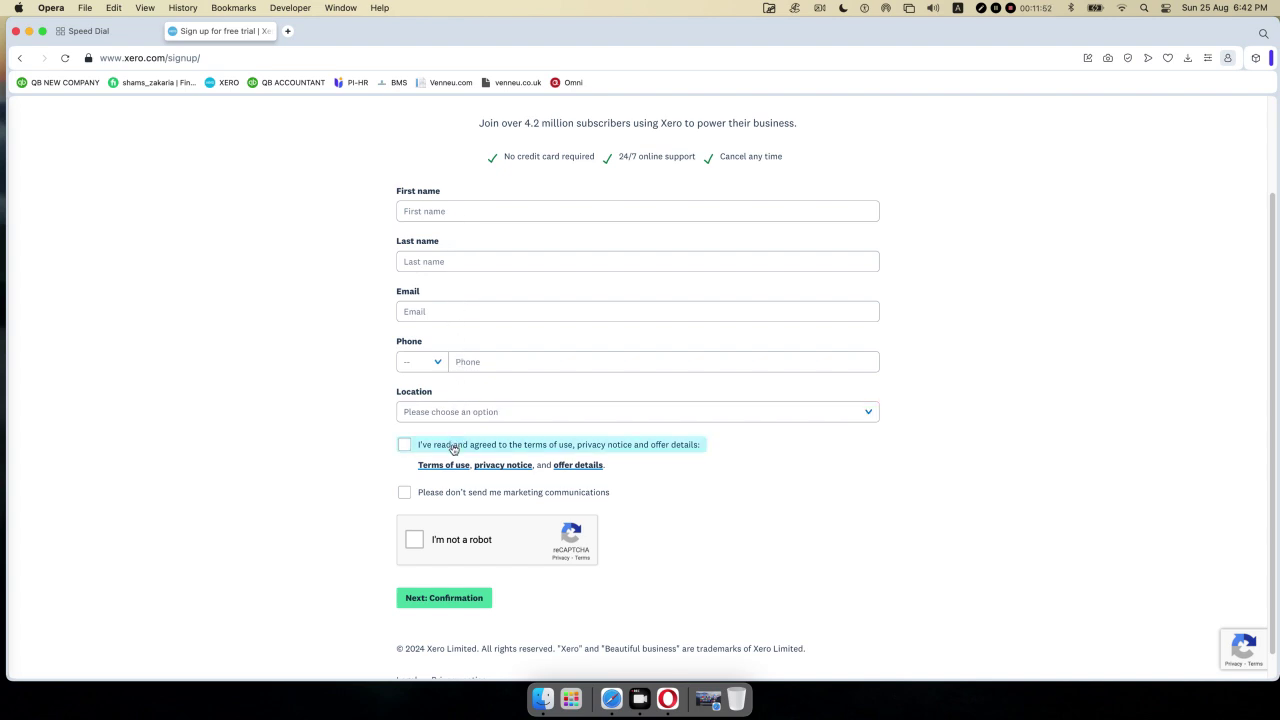
pyautogui.click(757, 421)
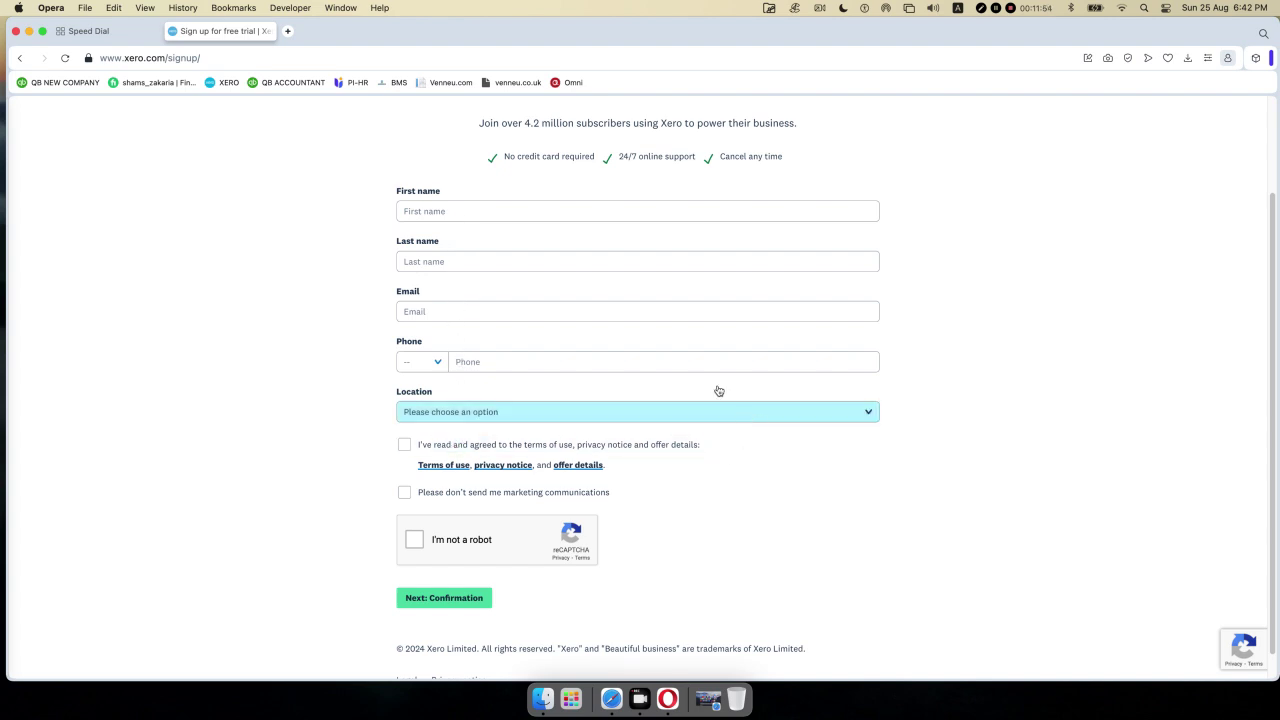
pyautogui.click(461, 210)
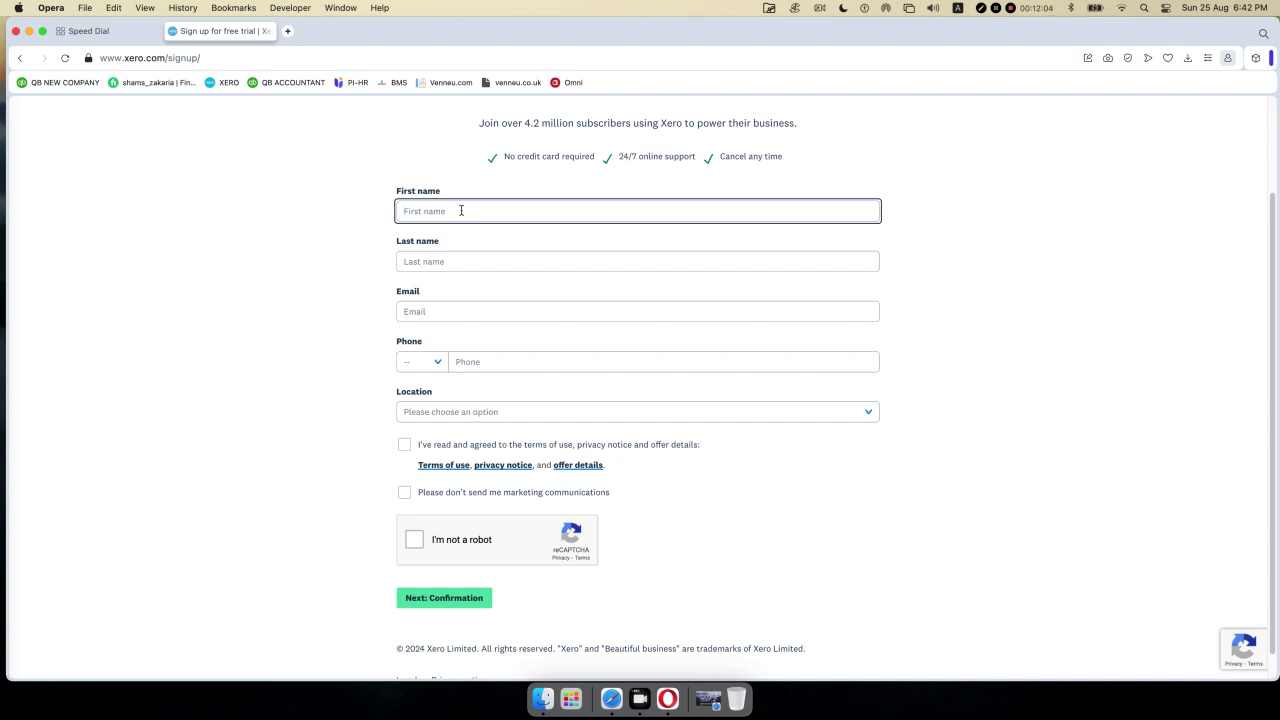
# - Enter the user's first name and last name in the signup form
pyautogui.write('Md')
pyautogui.click(440, 258)
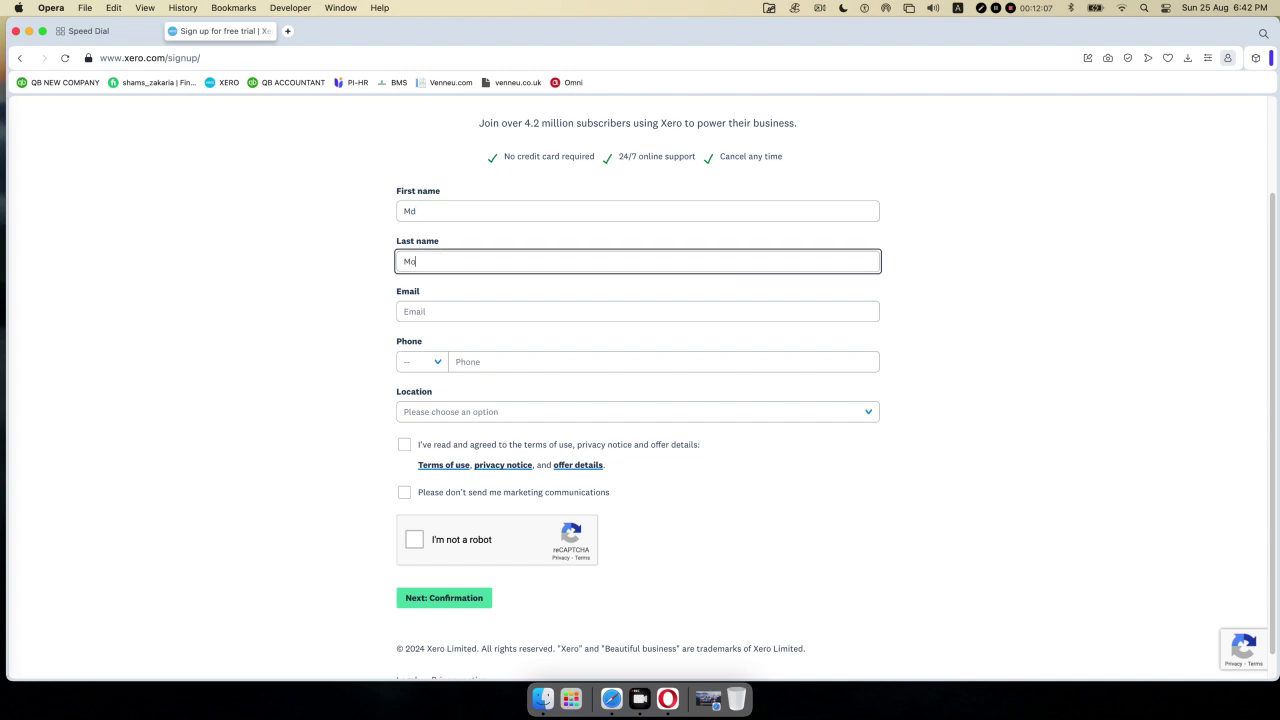
pyautogui.click(453, 307)
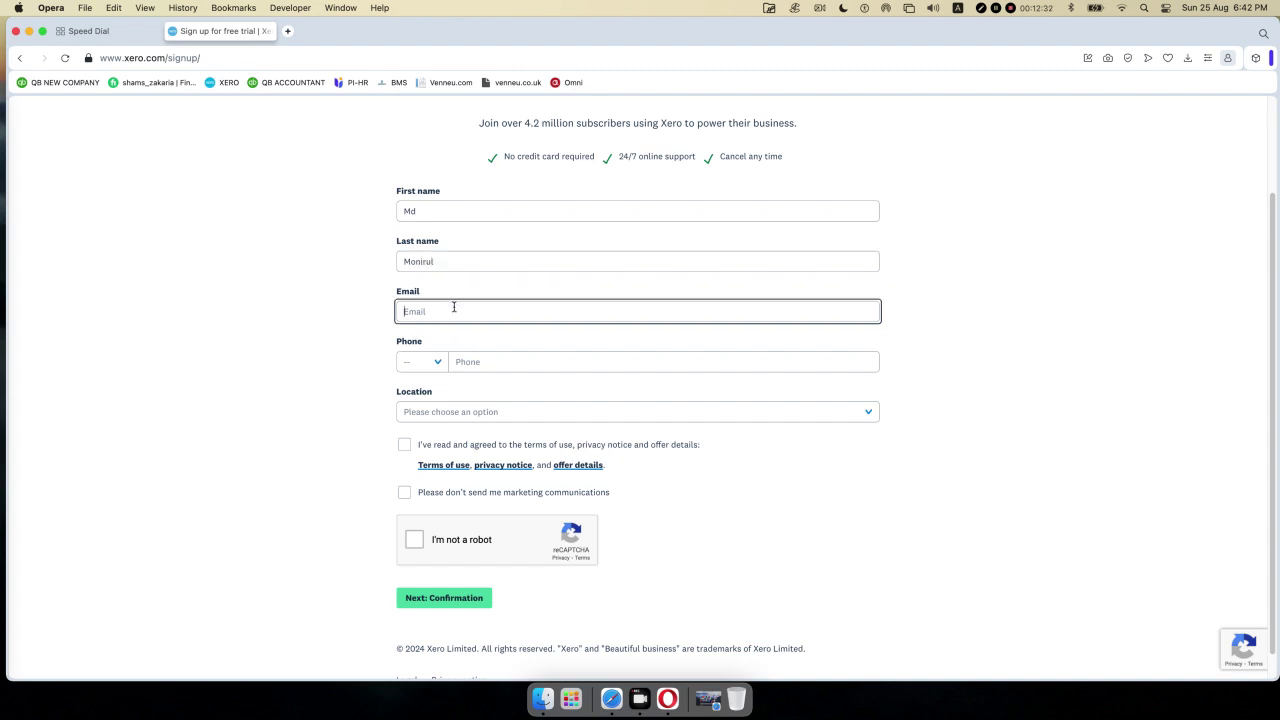
pyautogui.click(435, 213)
pyautogui.moveTo(449, 260); pyautogui.dragTo(384, 243)
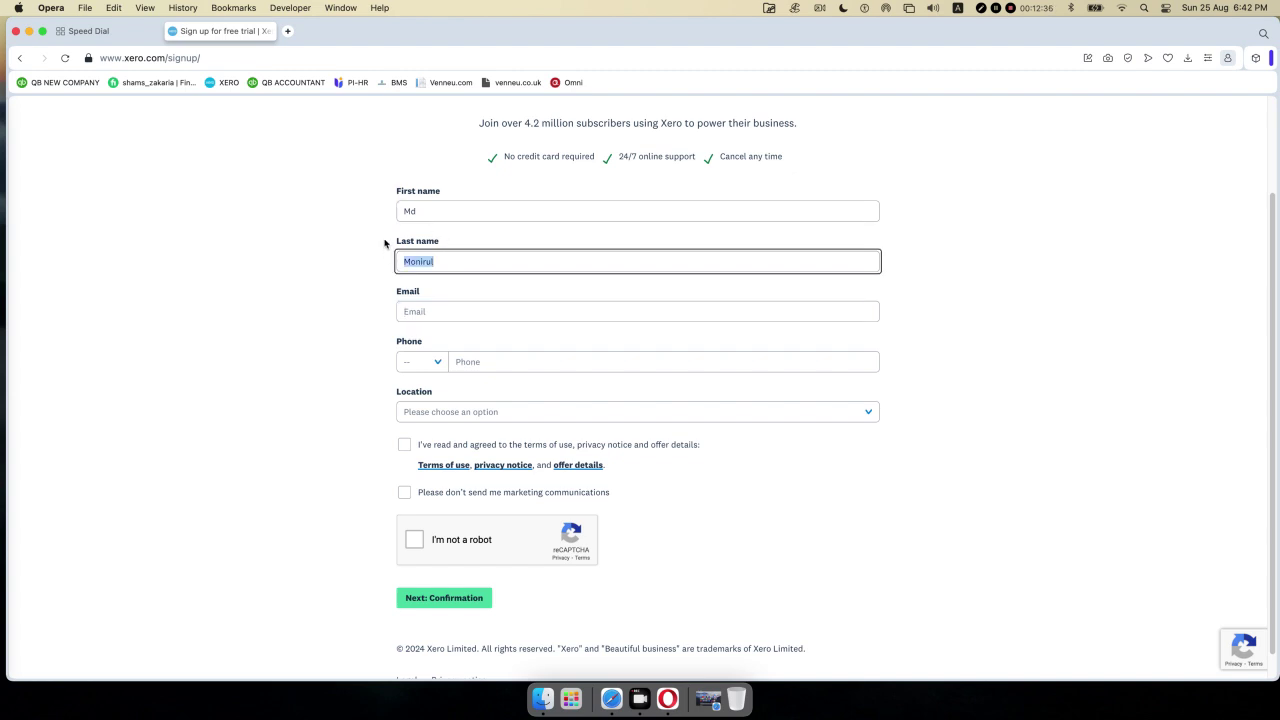
pyautogui.press('BackSpace')
pyautogui.click(449, 213)
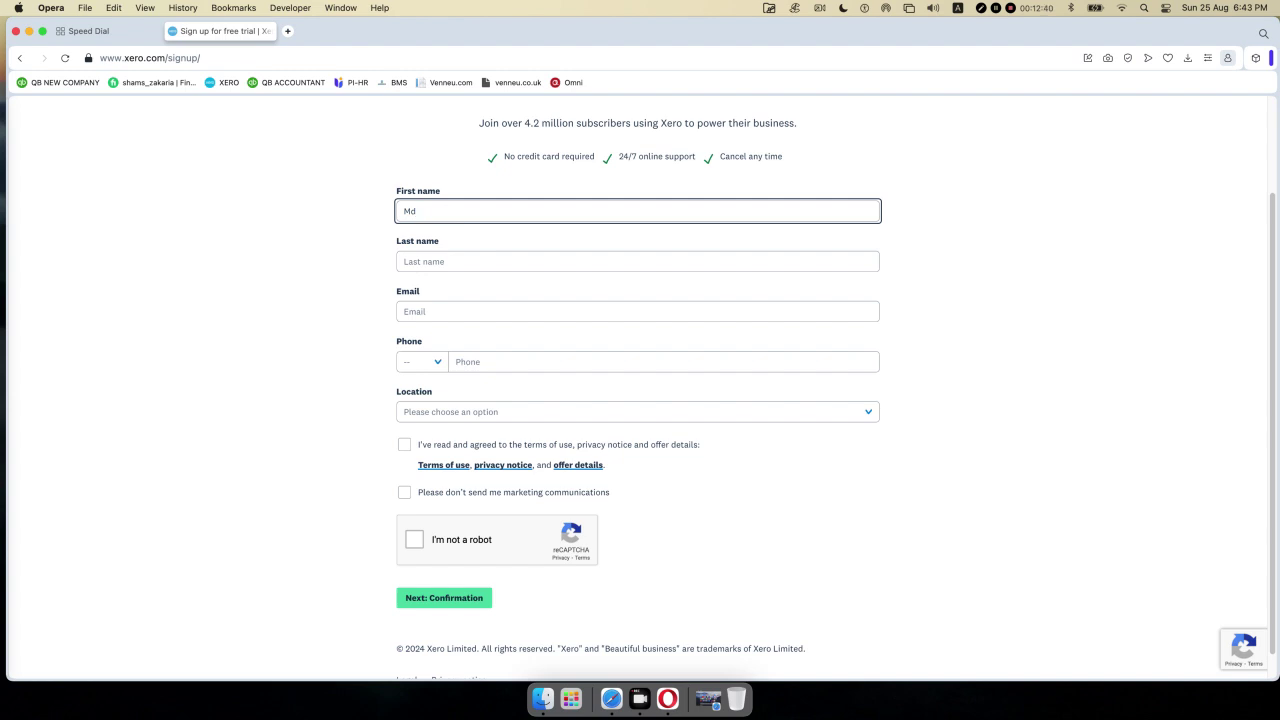
pyautogui.click(448, 260)
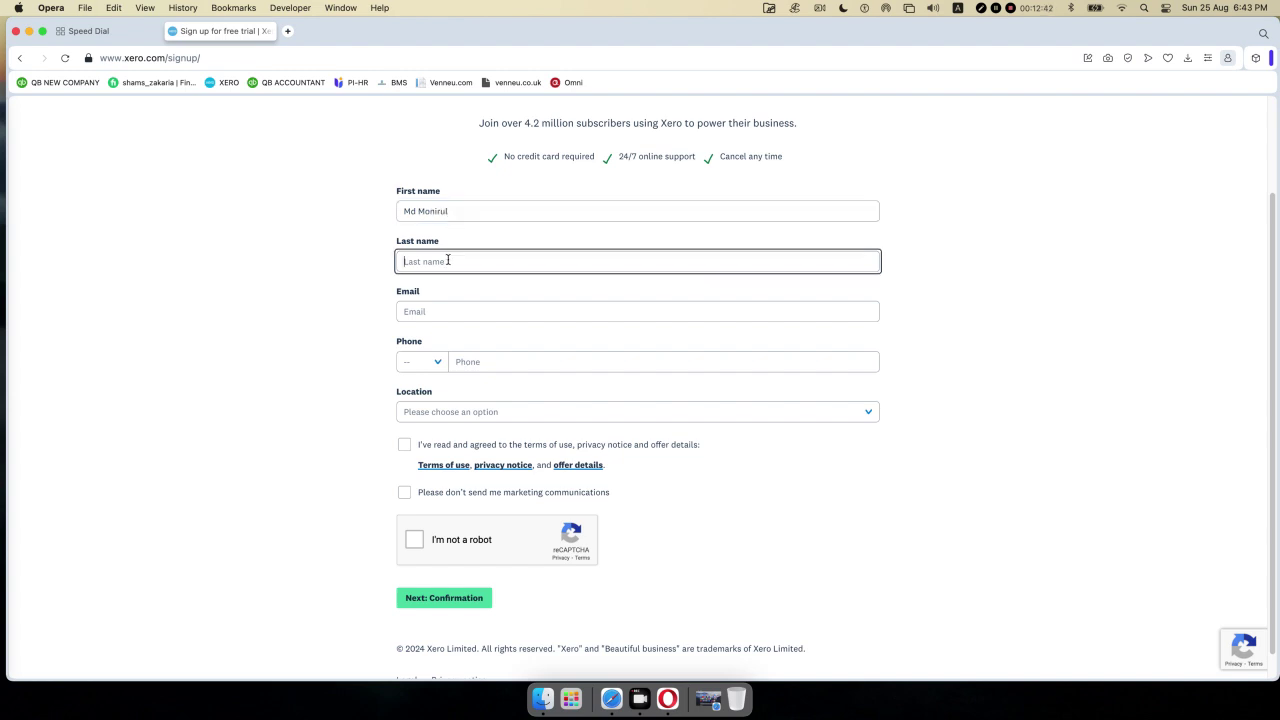
# - Fill in the user's e-mail address
pyautogui.click(450, 312)
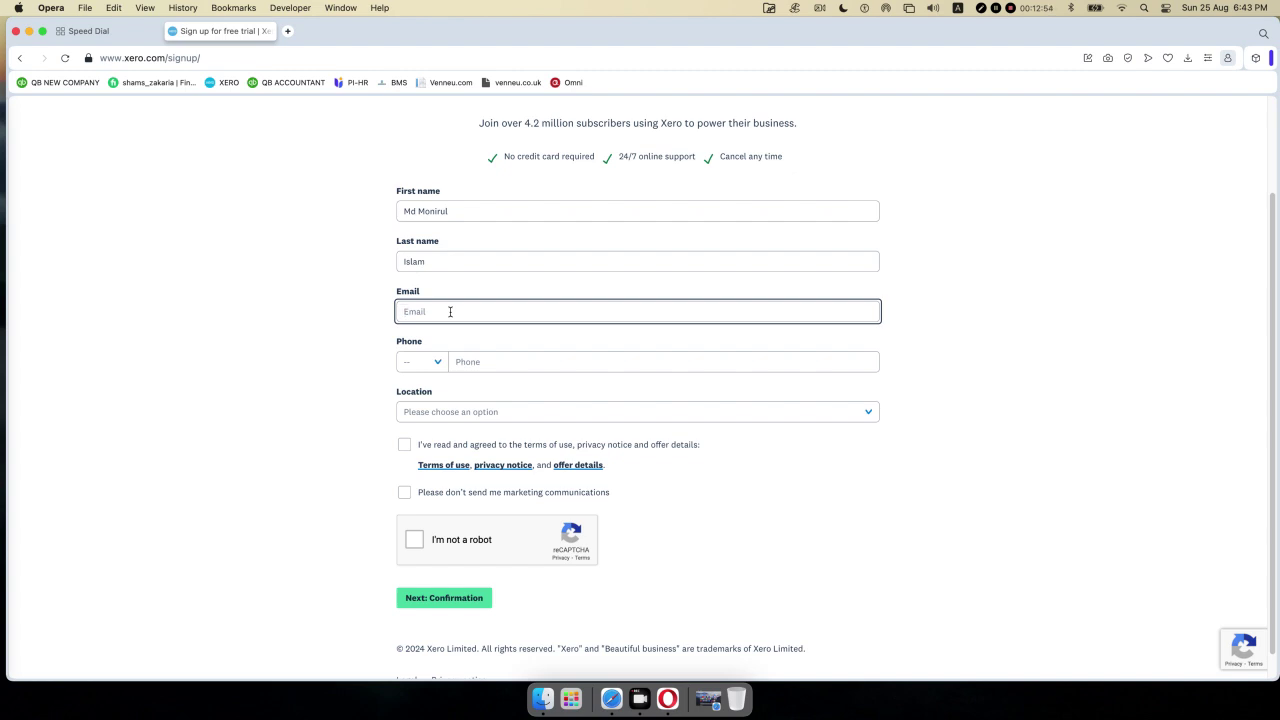
# - Set the phone country code to BD +880 and enter the phone number
pyautogui.click(437, 368)
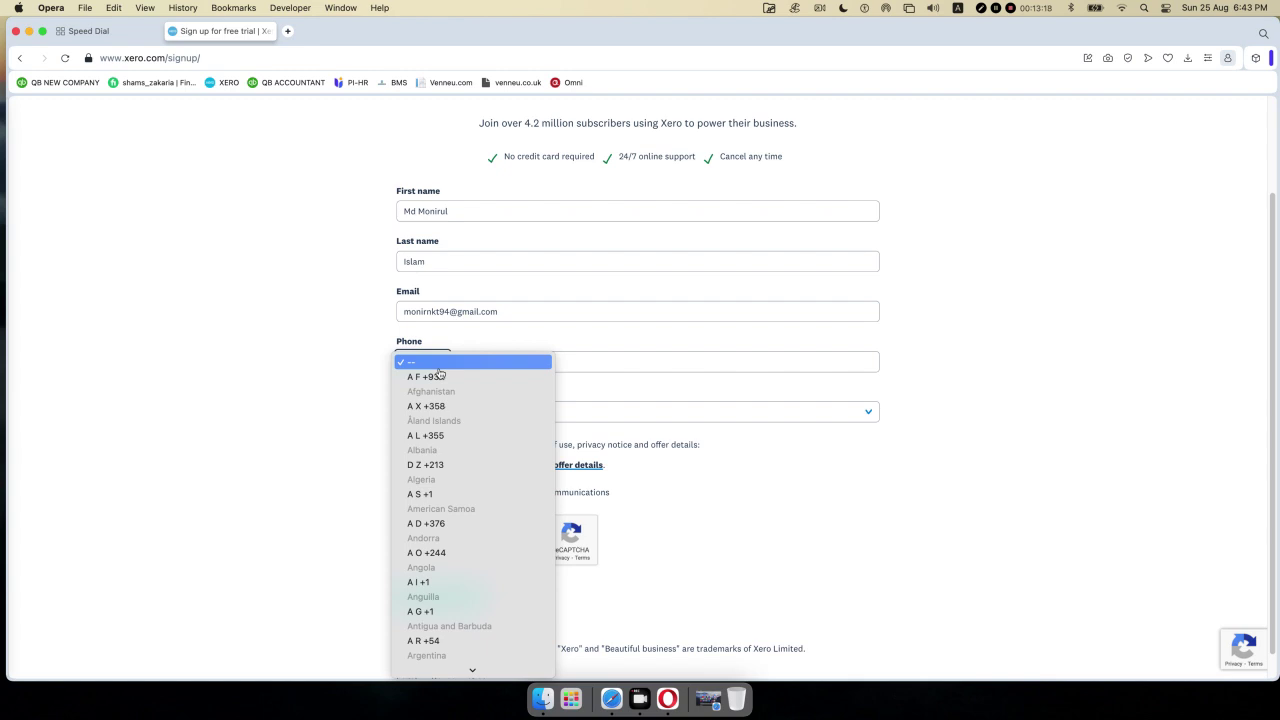
pyautogui.press('b')
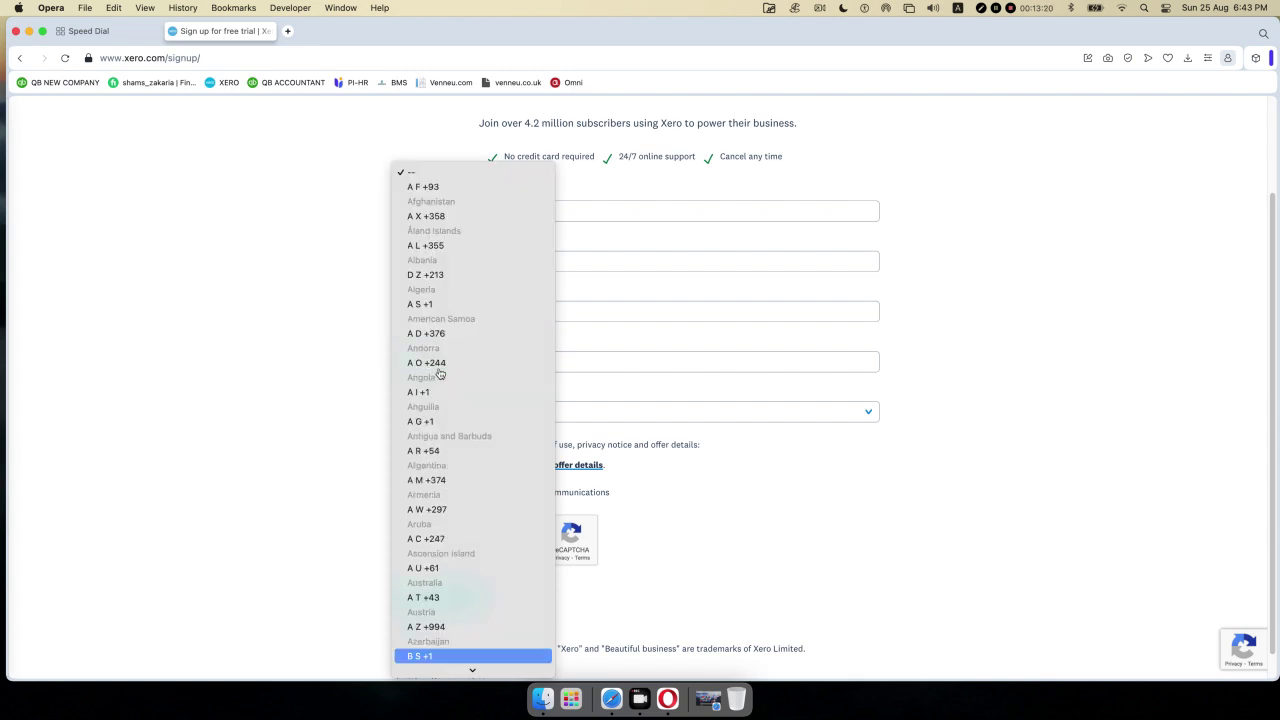
pyautogui.press('Down')
pyautogui.press('Down')
pyautogui.press('Down')
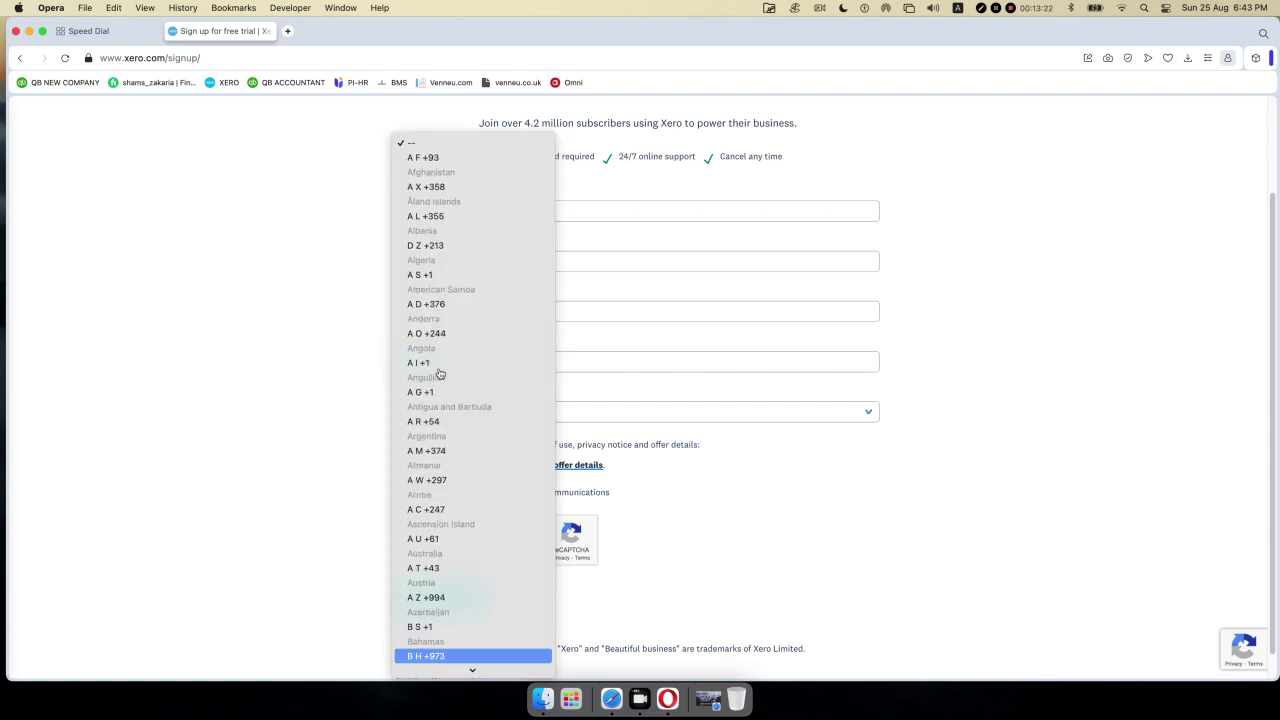
pyautogui.press('Down')
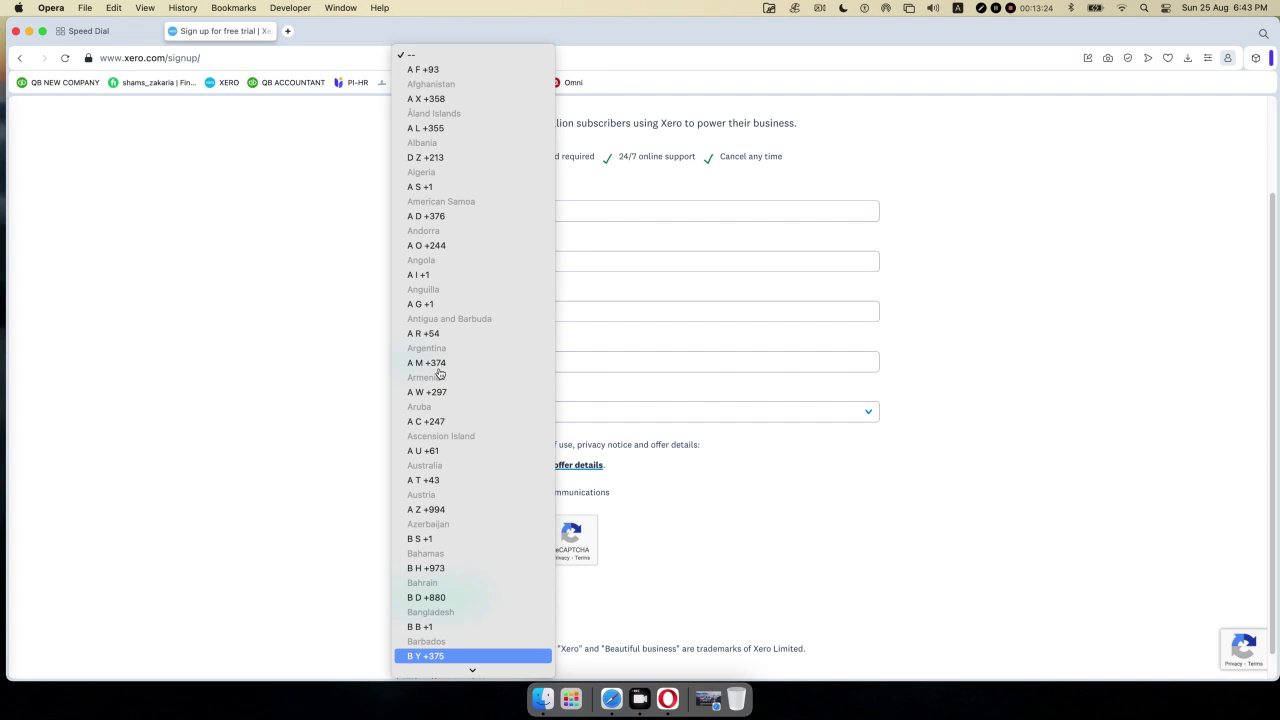
pyautogui.press('Up')
pyautogui.press('Up')
pyautogui.press('Return')
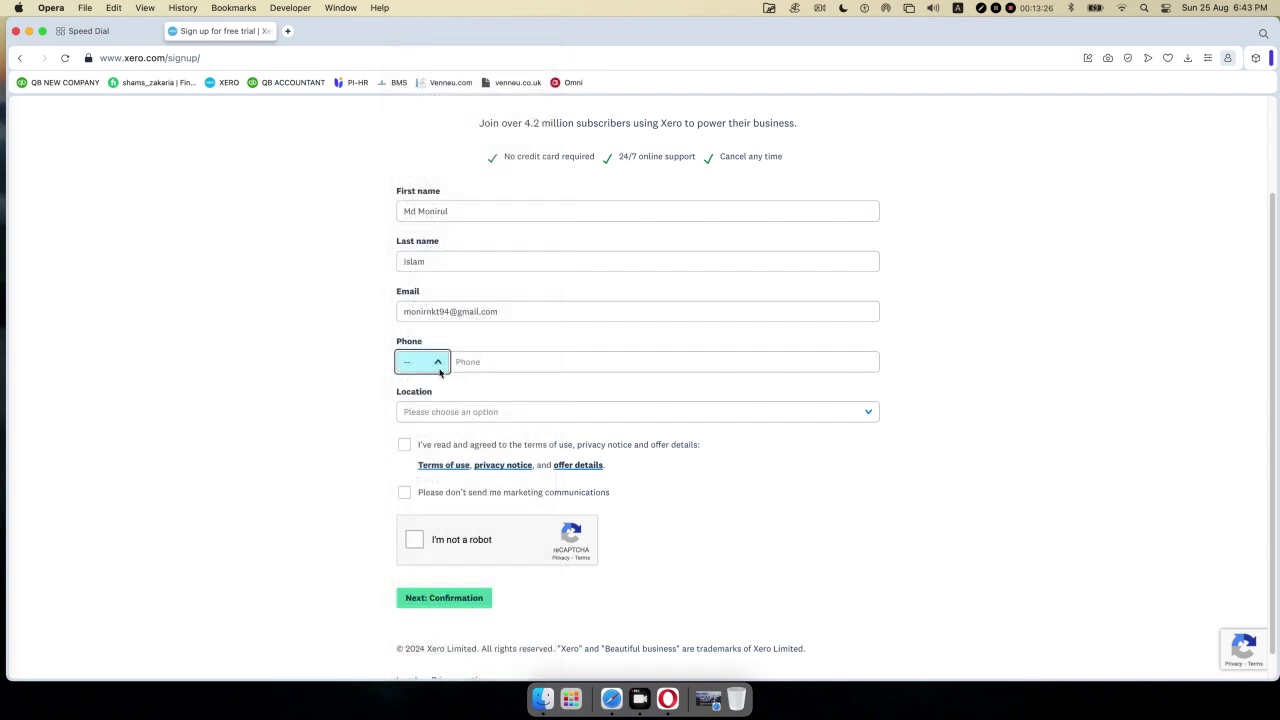
pyautogui.click(512, 362)
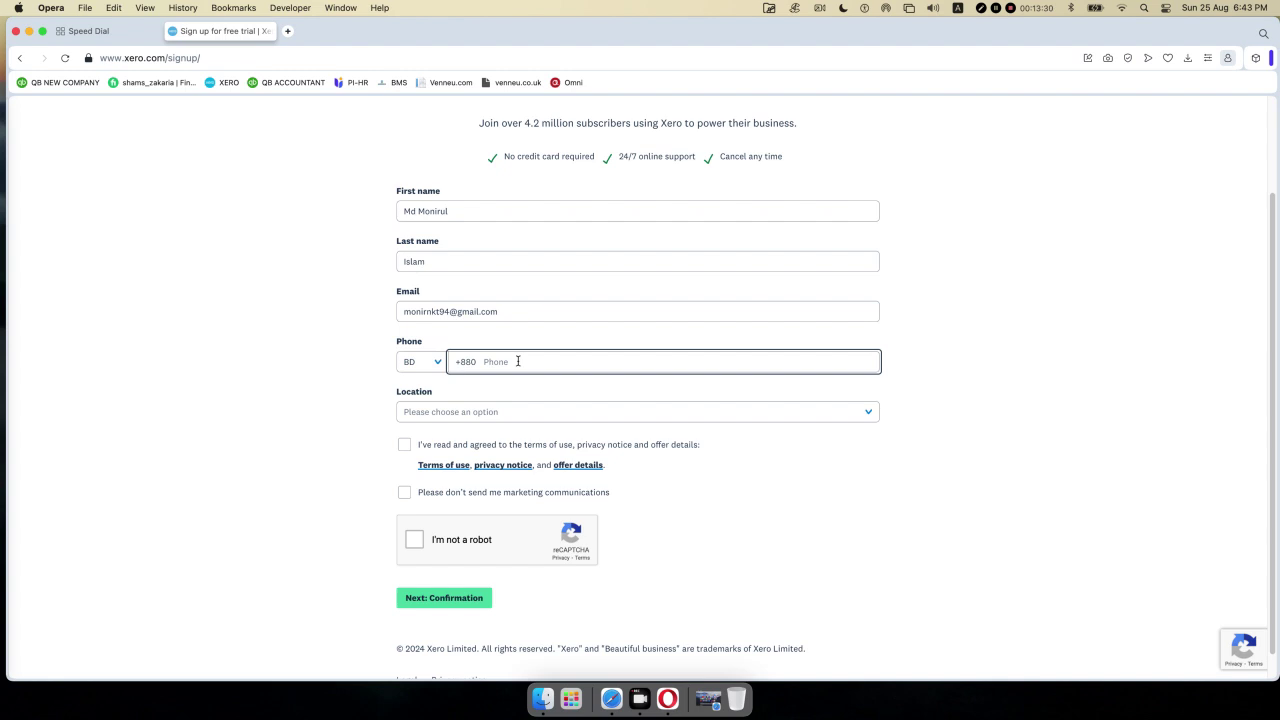
# - Set the Location to Bangladesh
pyautogui.click(869, 411)
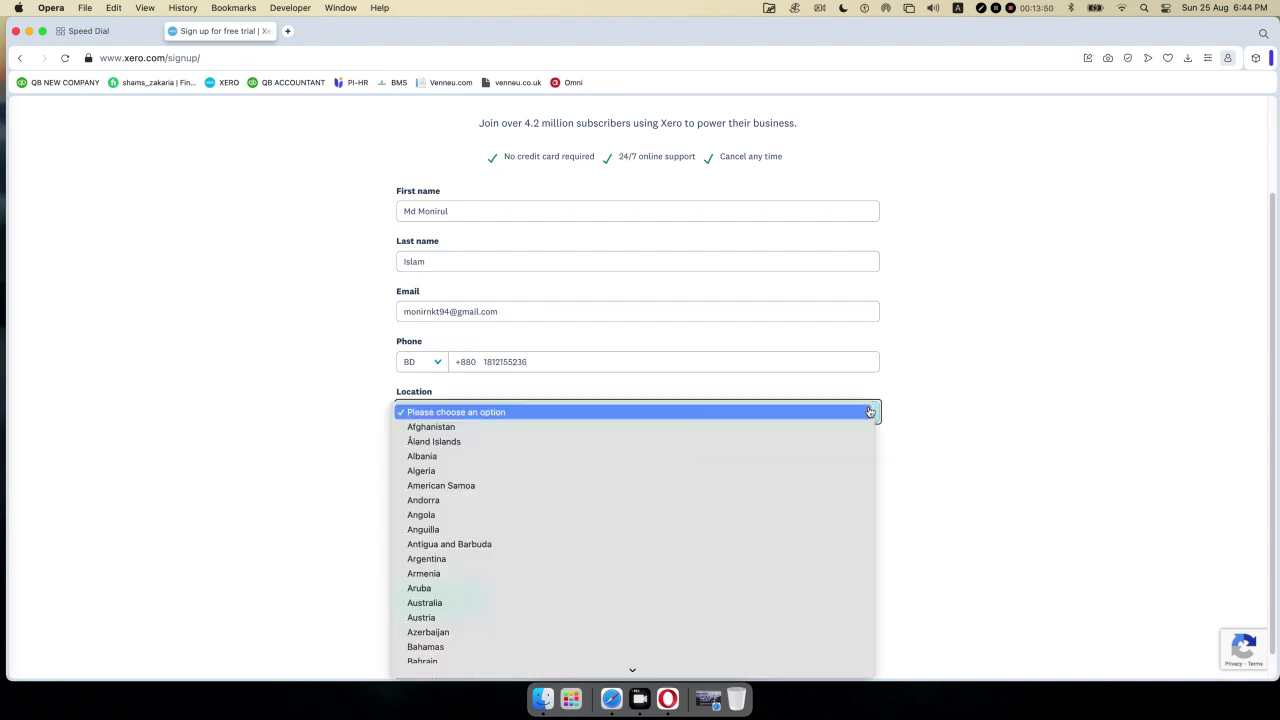
pyautogui.write('b')
pyautogui.press('Down')
pyautogui.press('Down')
pyautogui.press('Down')
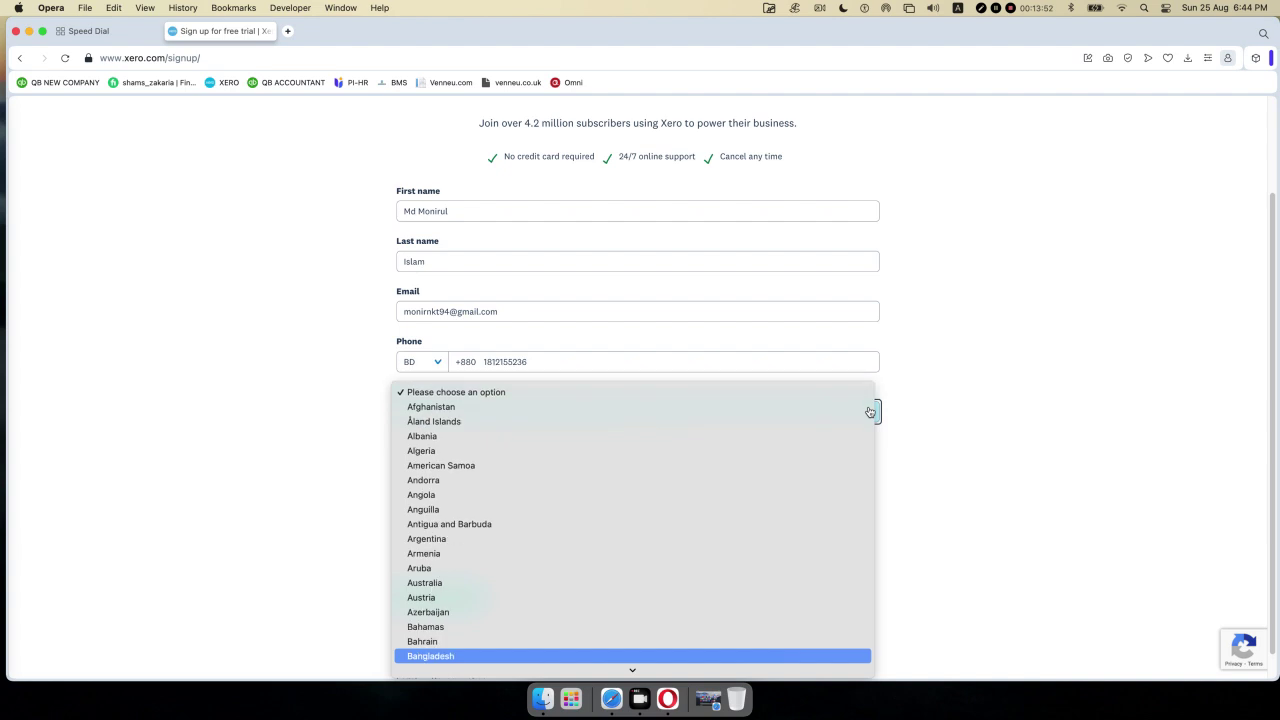
pyautogui.press('Up')
pyautogui.press('Return')
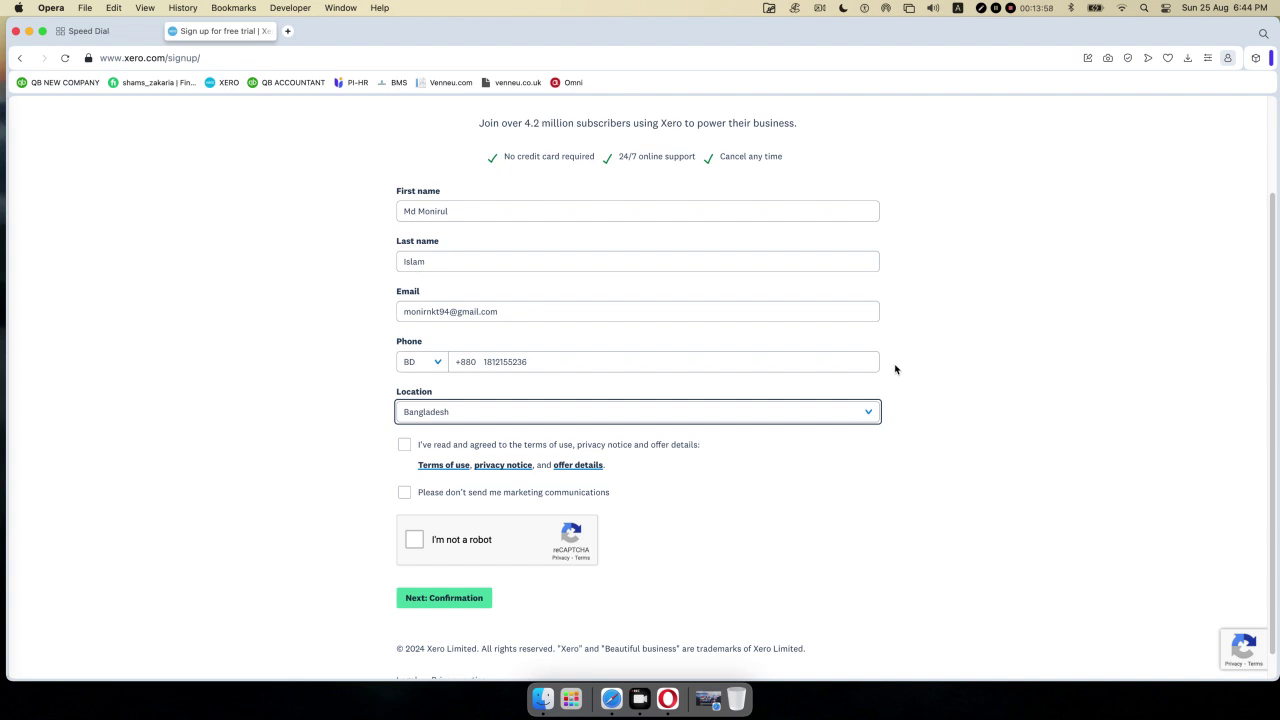
pyautogui.click(969, 447)
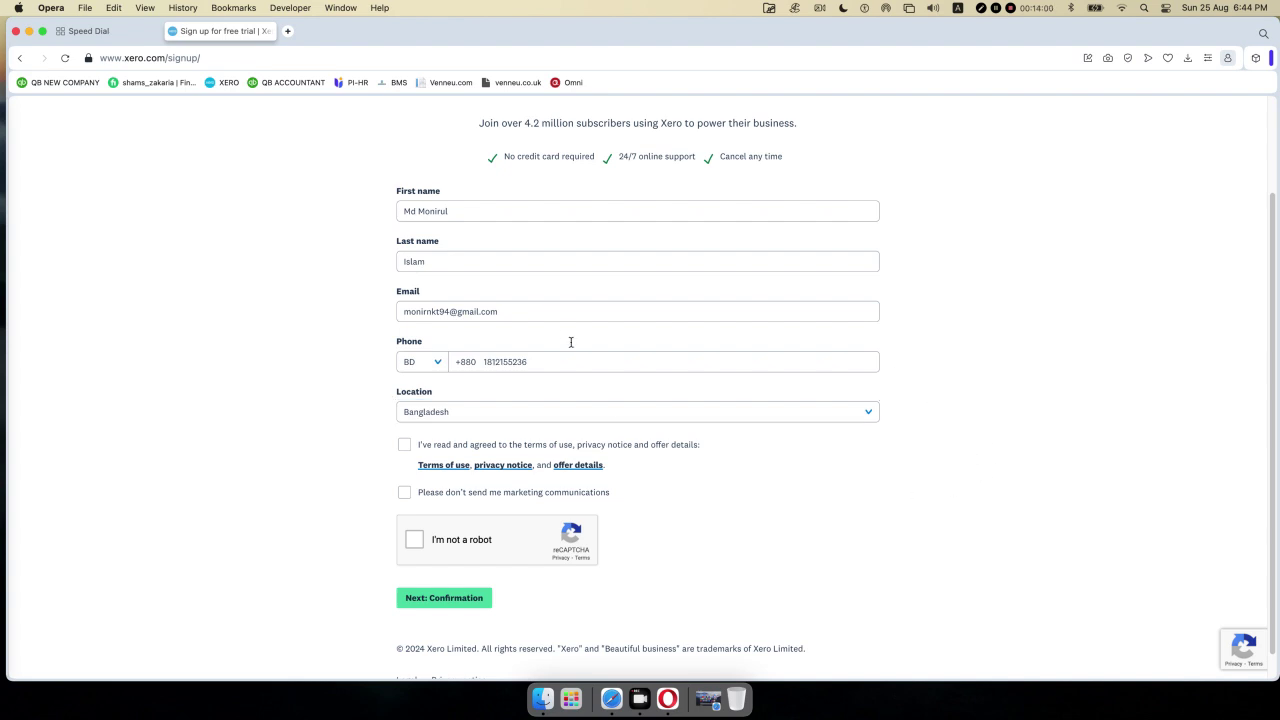
# - Accept the terms, opt out of marketing, pass the robot check and submit
pyautogui.click(405, 445)
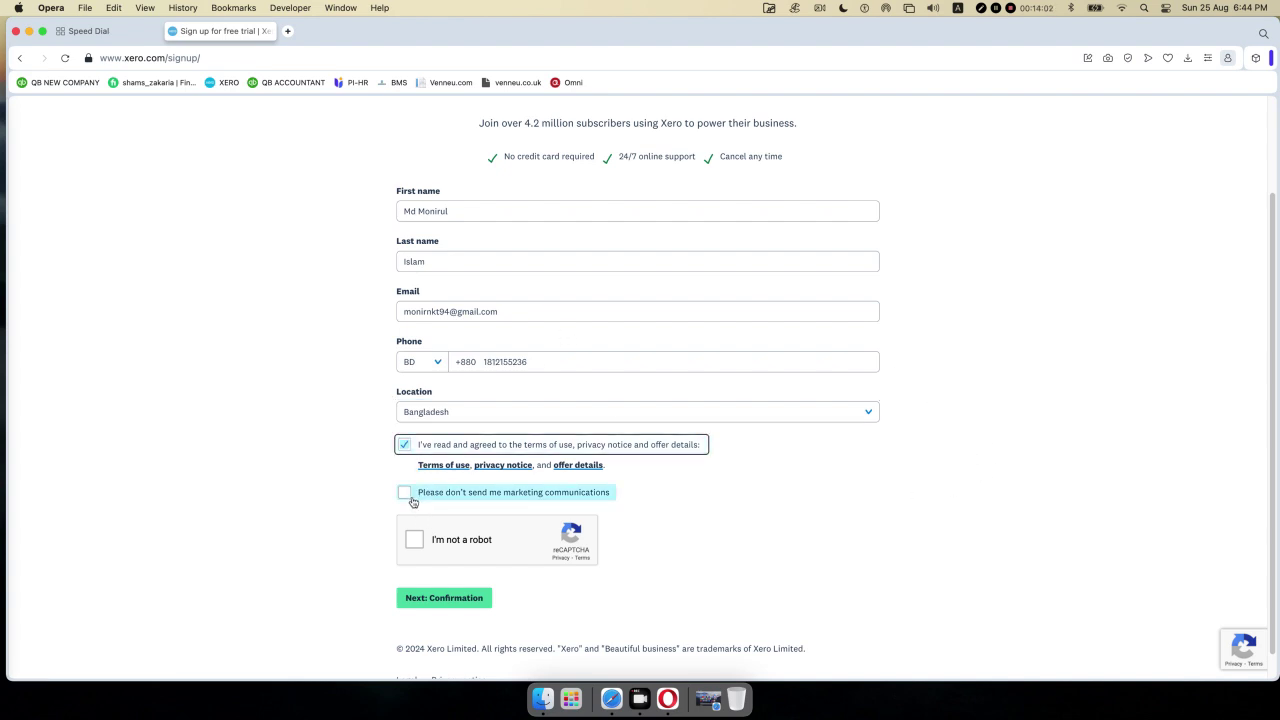
pyautogui.click(406, 493)
pyautogui.click(415, 541)
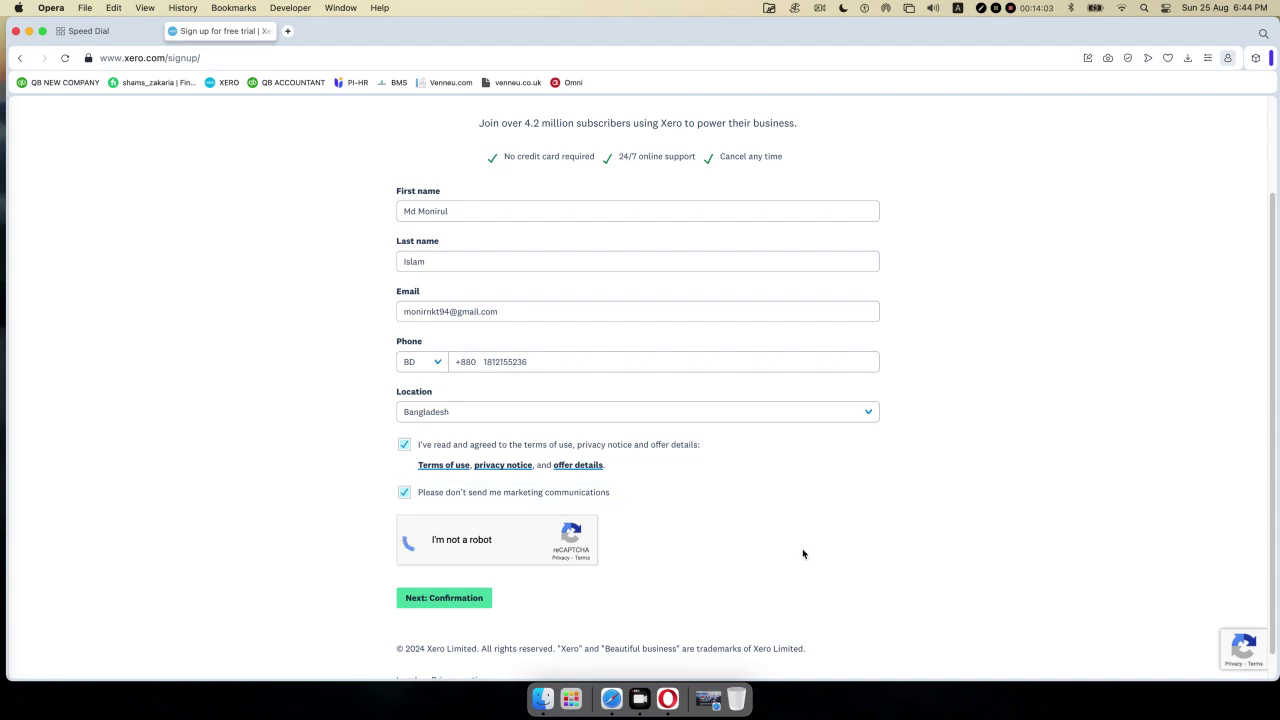
pyautogui.click(447, 599)
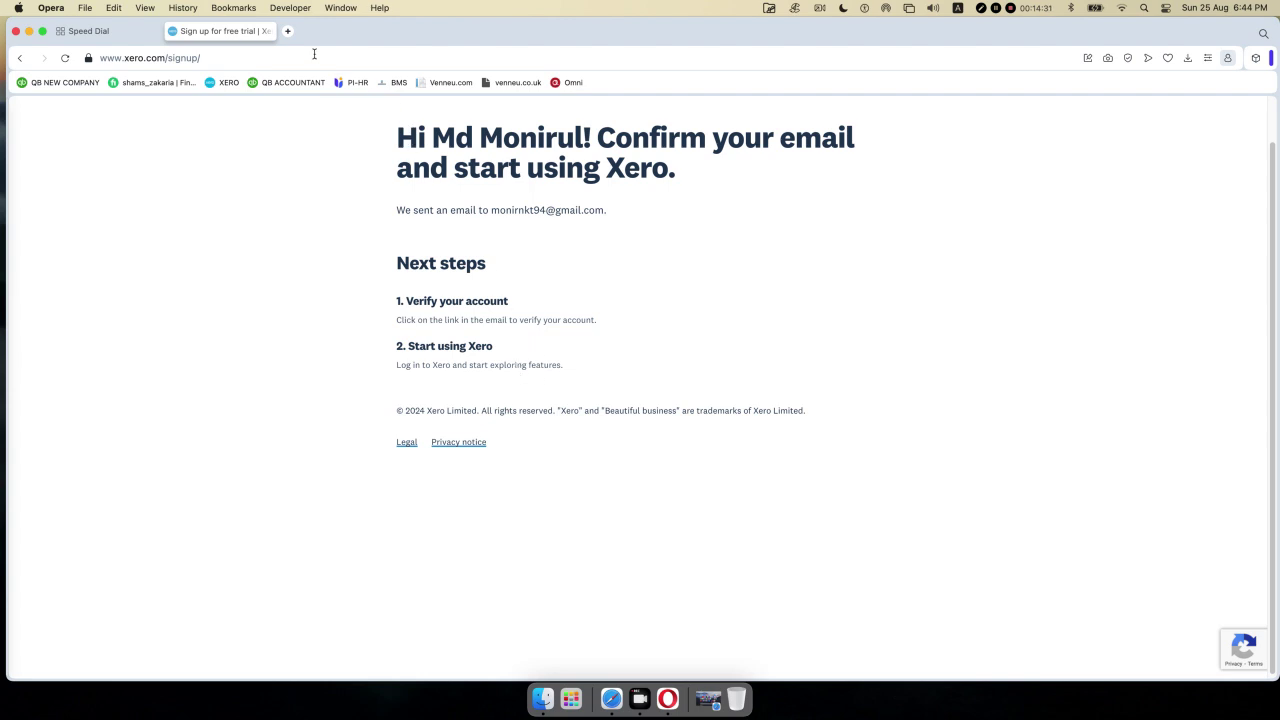
# - Open a new browser tab beside the email-confirmation page
pyautogui.click(287, 33)
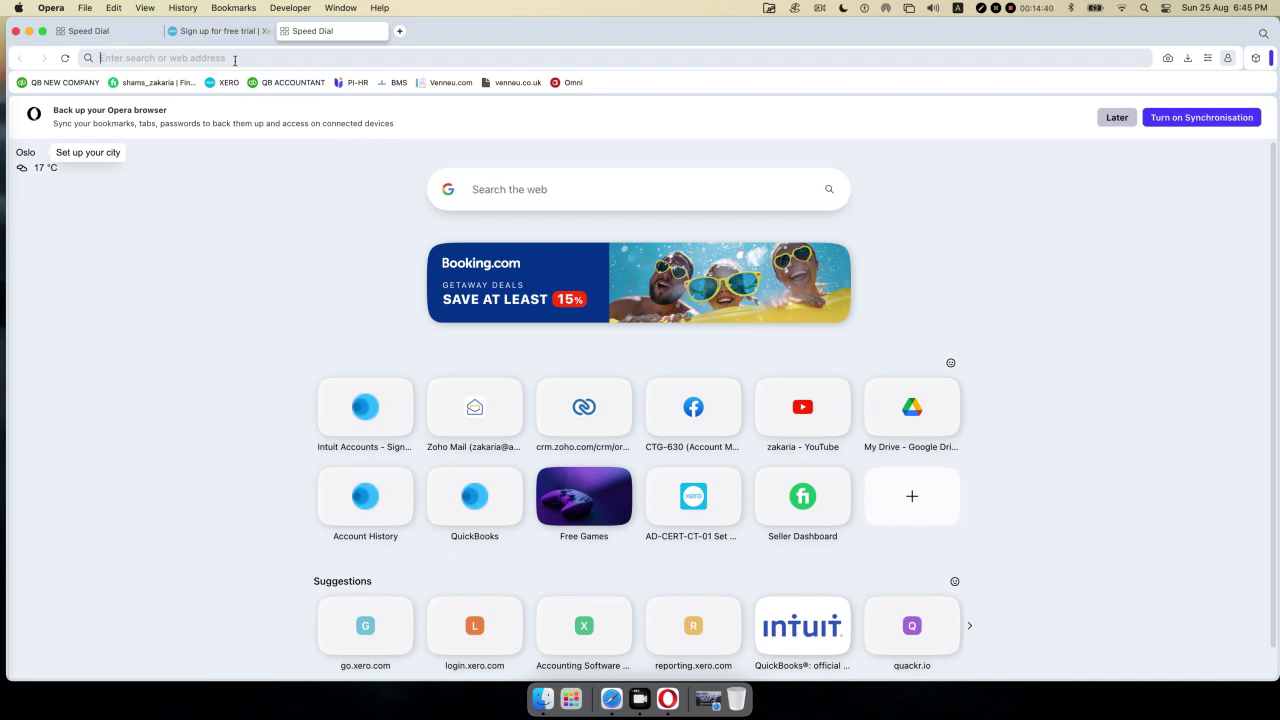
# - Search Google for 'gmail login' and open the Email - Gmail - Google result
pyautogui.write('gmail')
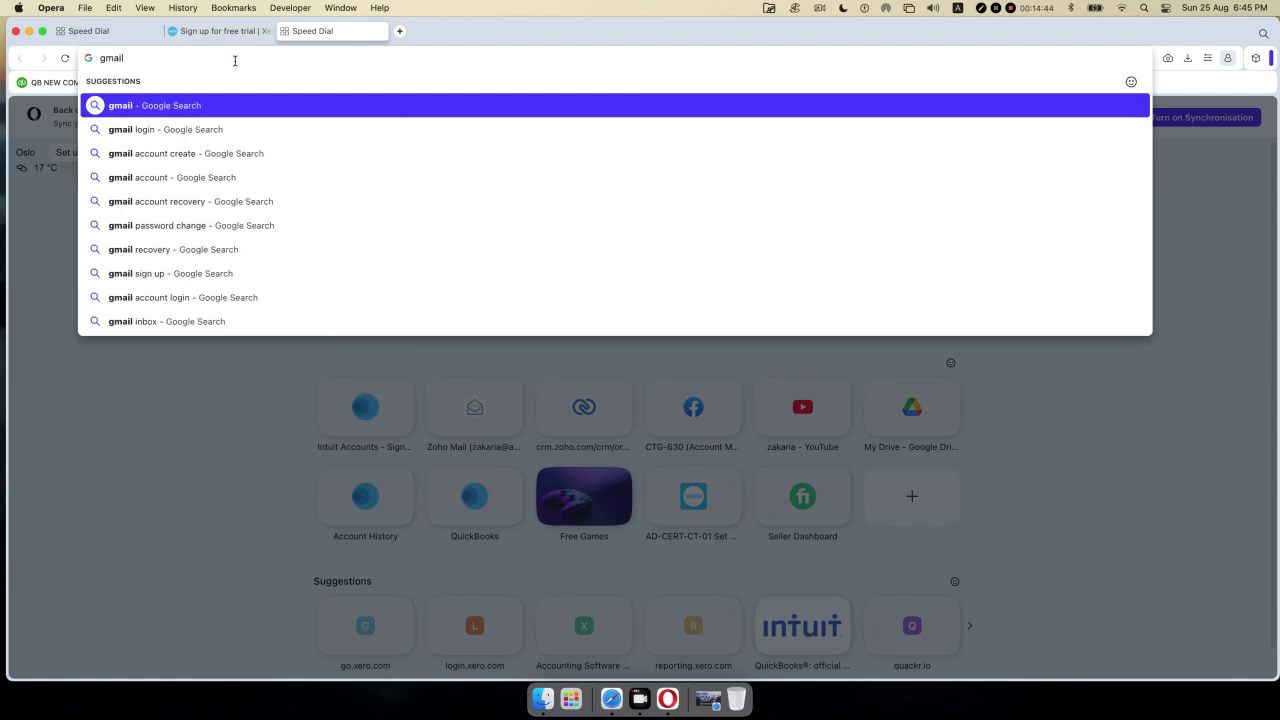
pyautogui.write(' login')
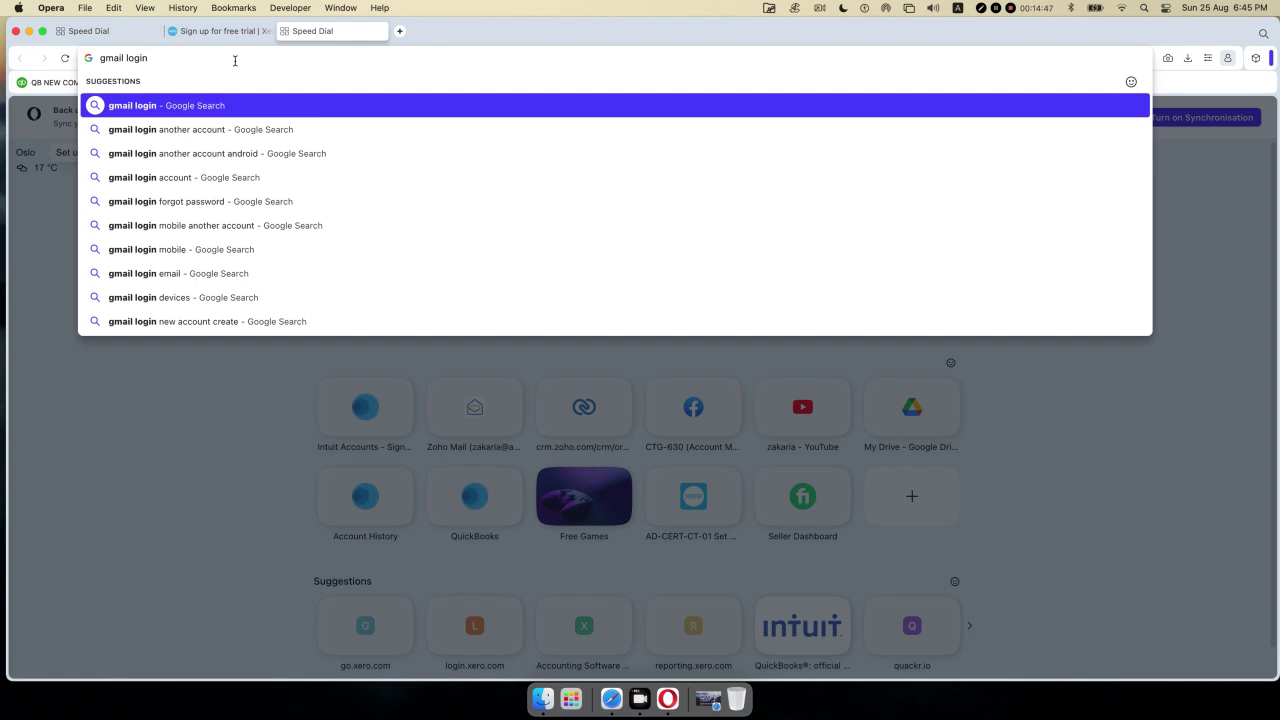
pyautogui.press('Return')
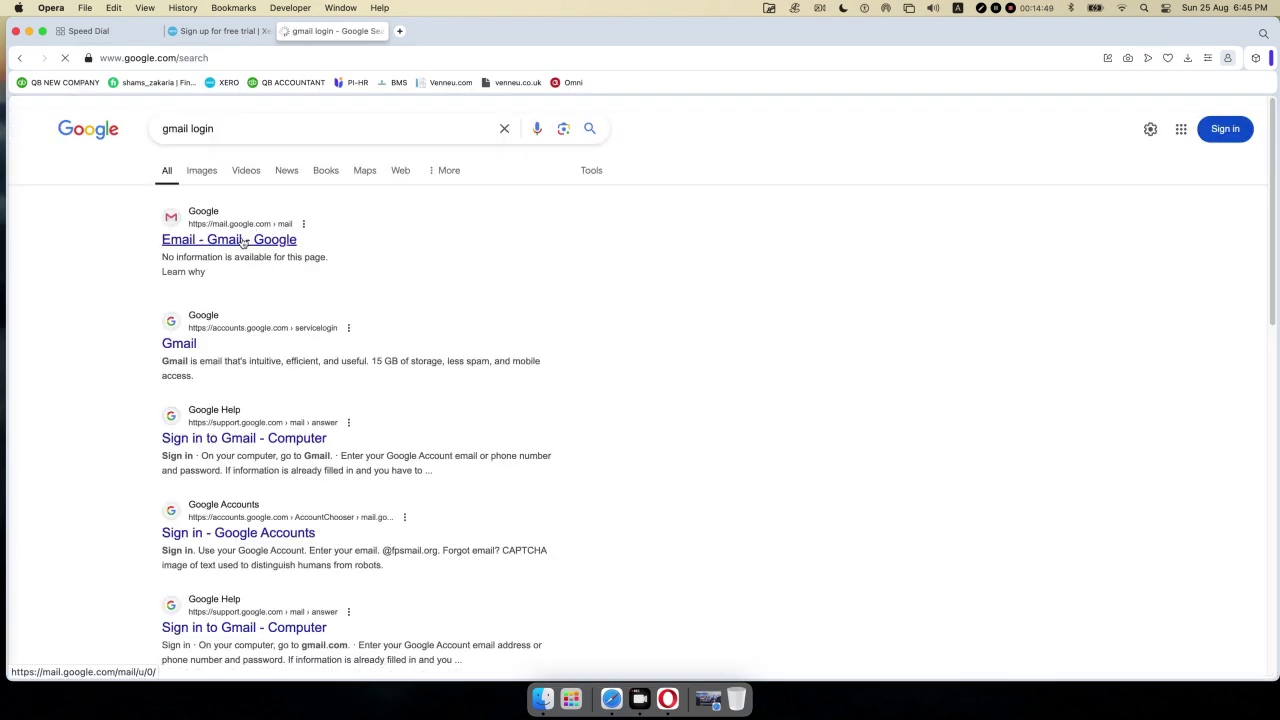
pyautogui.click(243, 240)
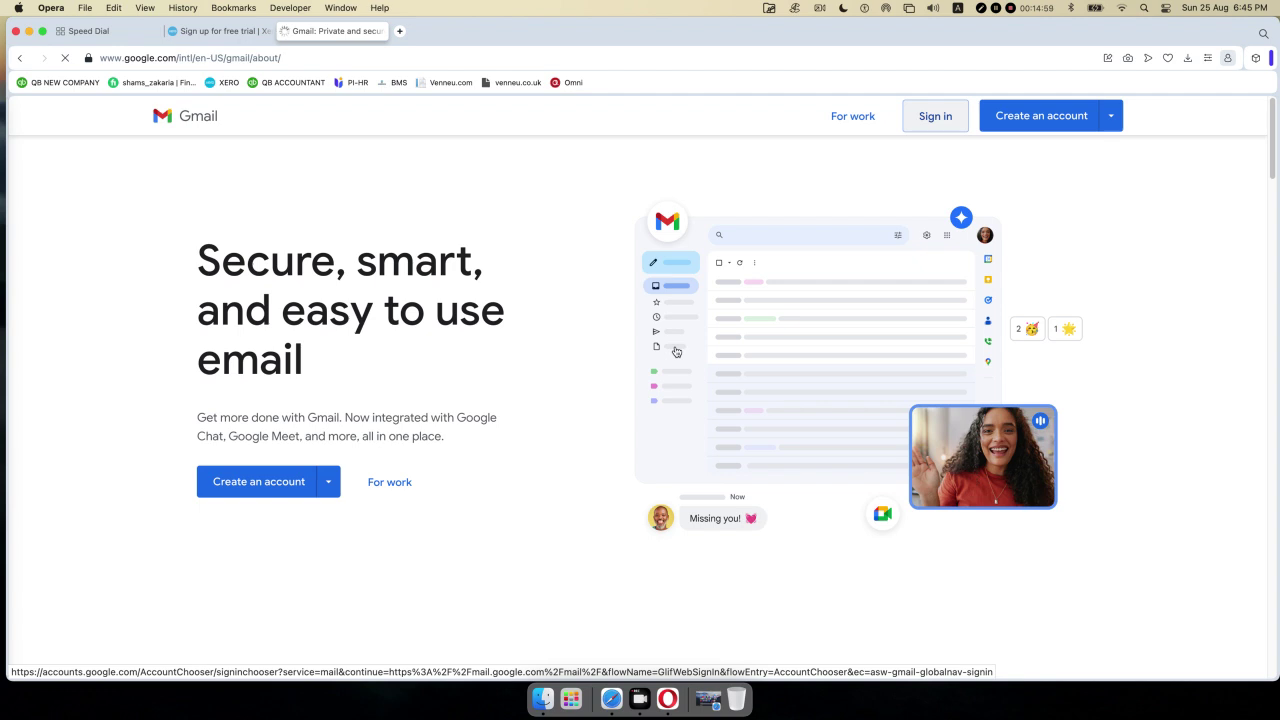
# - Enter the signup Gmail address in Google sign-in, removing a stray @, and continue
pyautogui.click(935, 116)
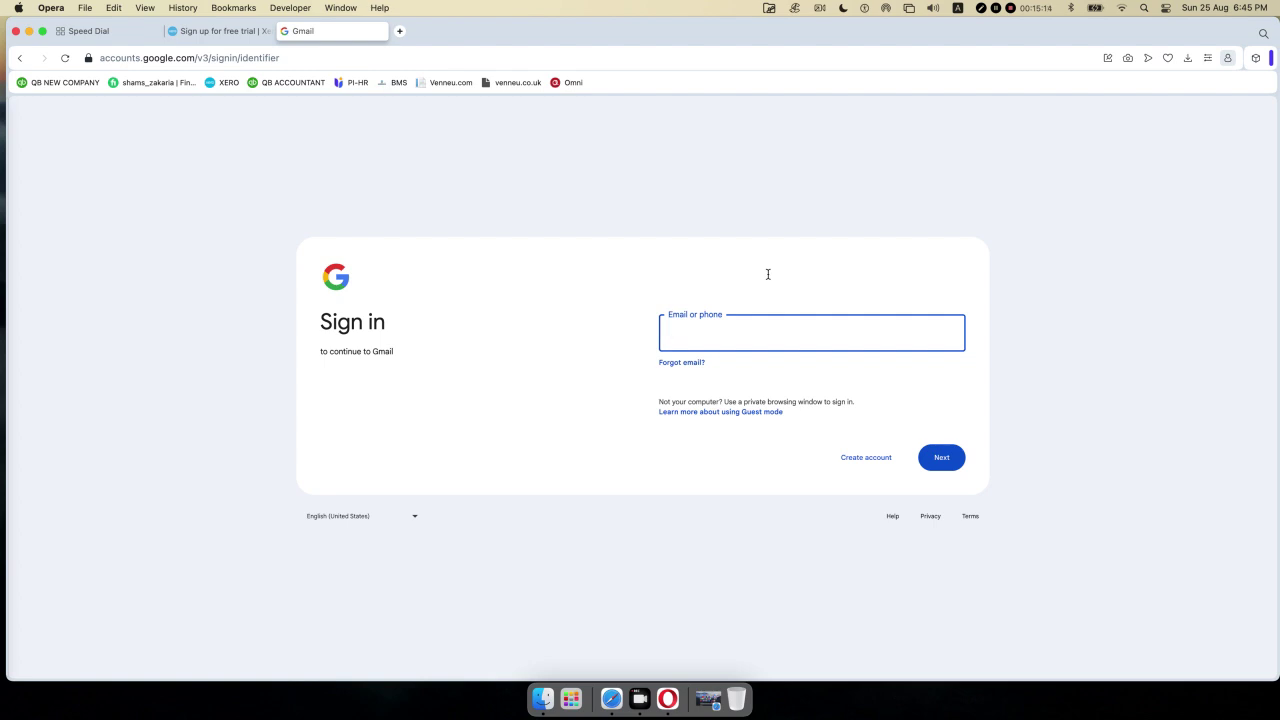
pyautogui.write('@')
pyautogui.press('BackSpace')
pyautogui.click(930, 458)
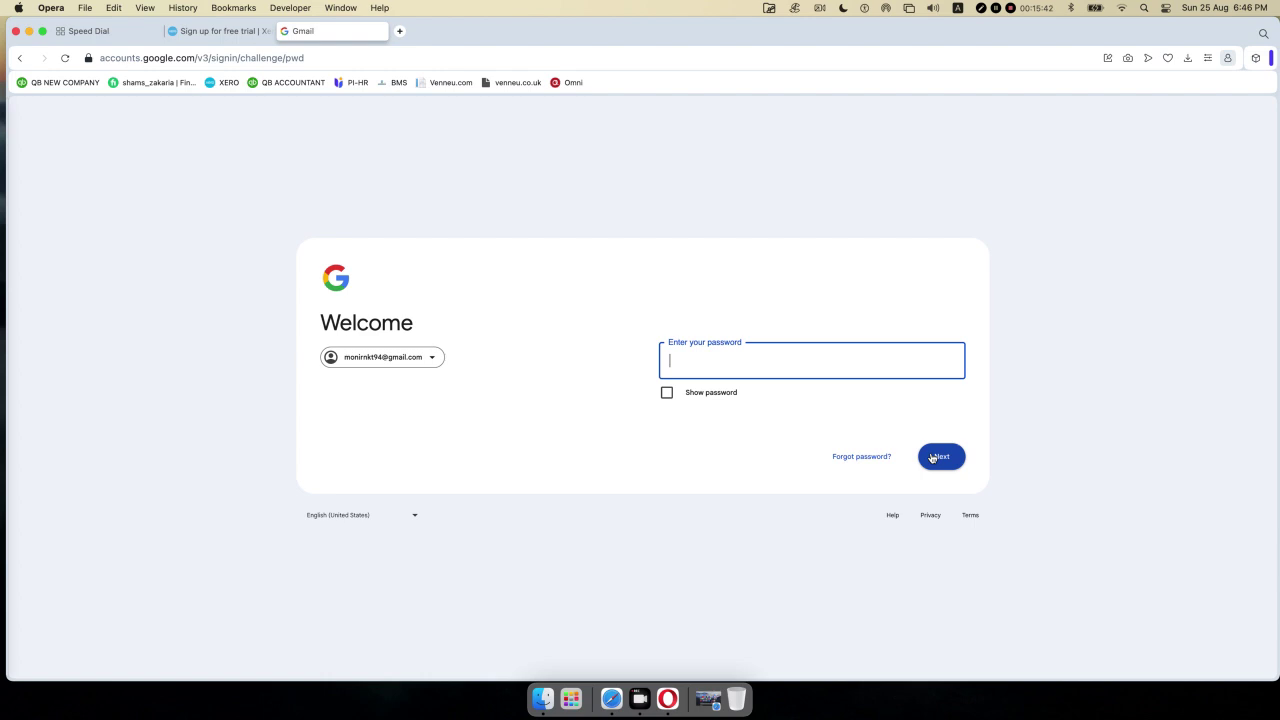
# - Enter the Gmail account password, retyping it after the wrong-password error, and submit
pyautogui.write('•••••••')
pyautogui.press('BackSpace')
pyautogui.press('BackSpace')
pyautogui.press('BackSpace')
pyautogui.press('BackSpace')
pyautogui.press('BackSpace')
pyautogui.write('••••••••')
pyautogui.click(930, 454)
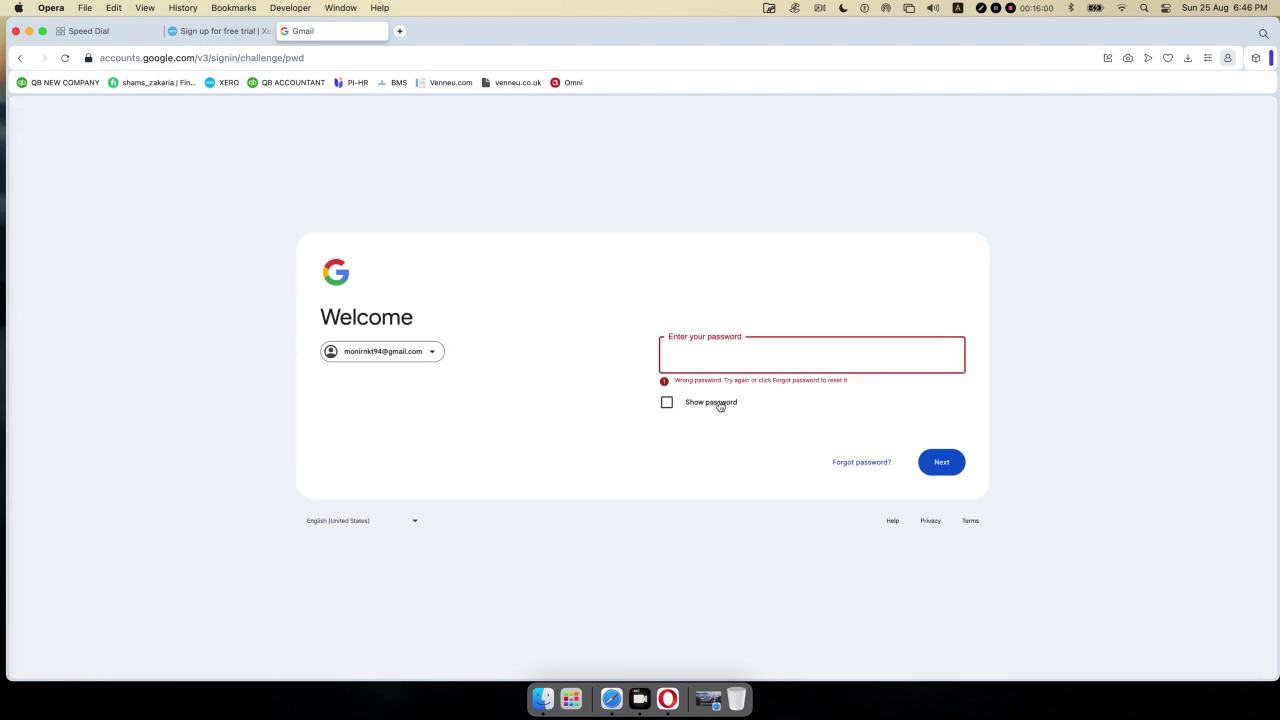
pyautogui.write('••••••••••')
pyautogui.click(929, 468)
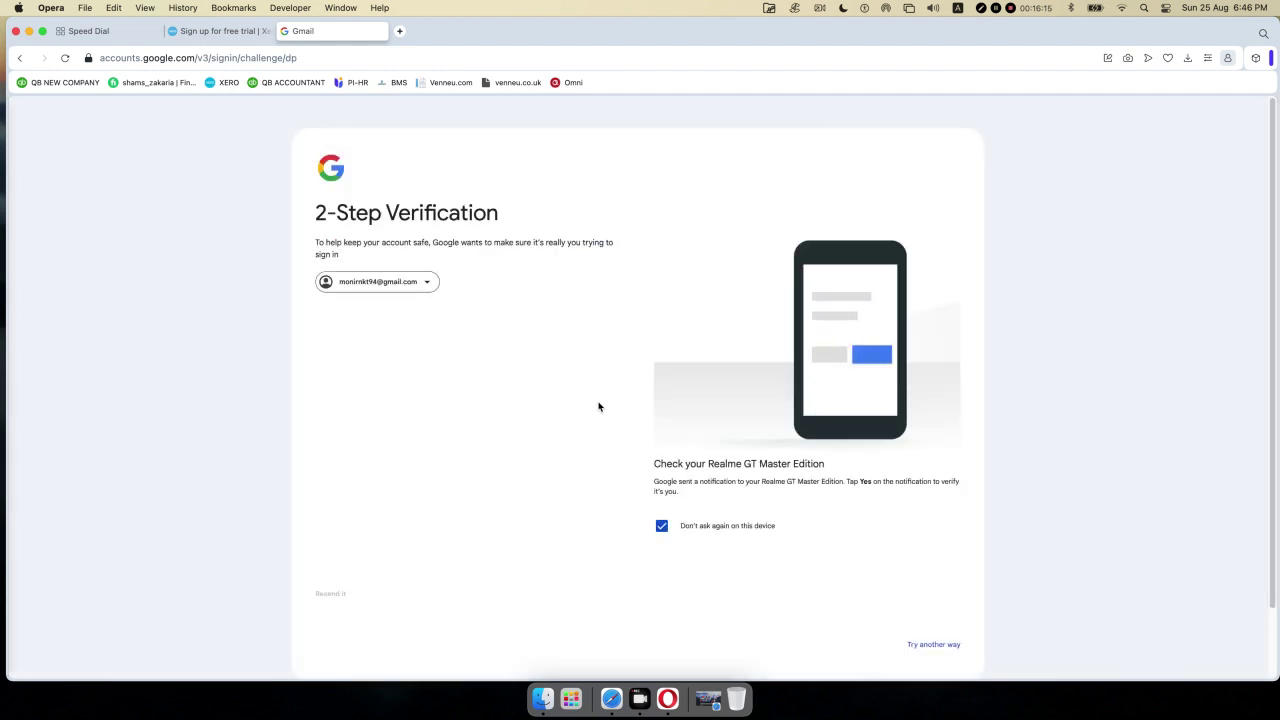
pyautogui.scroll(-1, 597, 404)
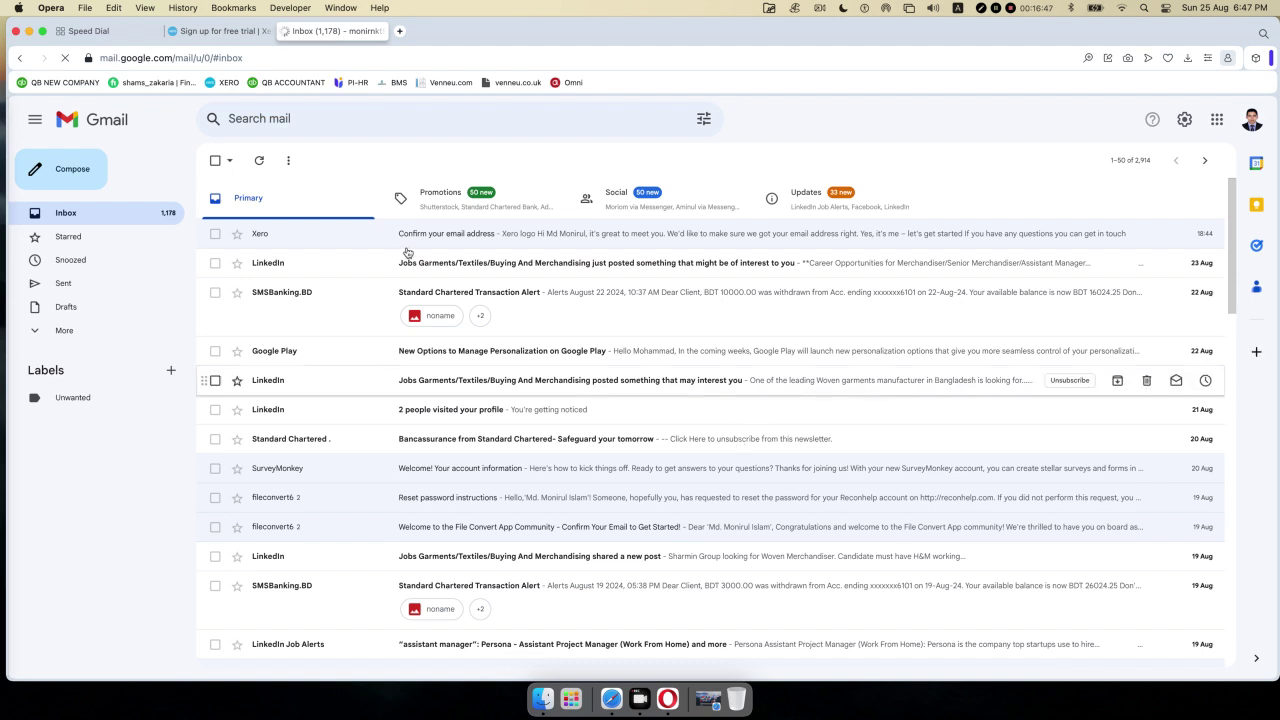
# - Open Xero's 'Confirm your email address' message and choose 'Yes, it's me – let's get started'
pyautogui.click(470, 257)
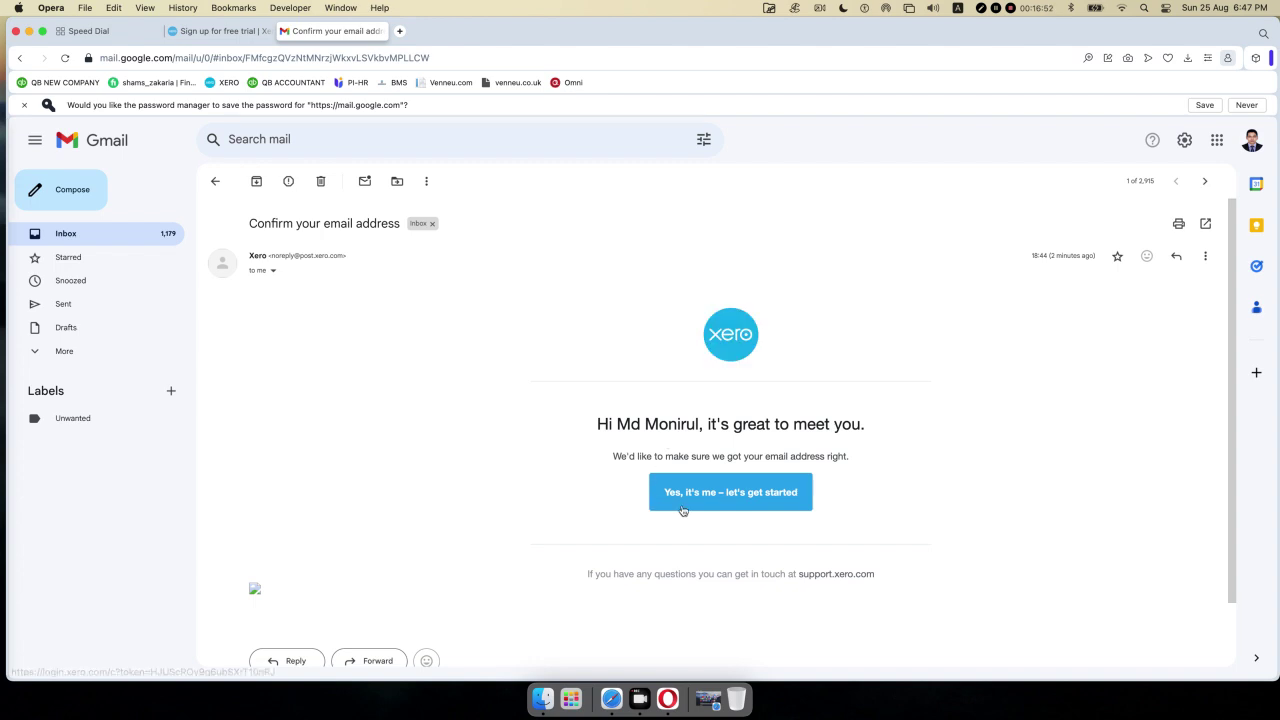
pyautogui.click(737, 494)
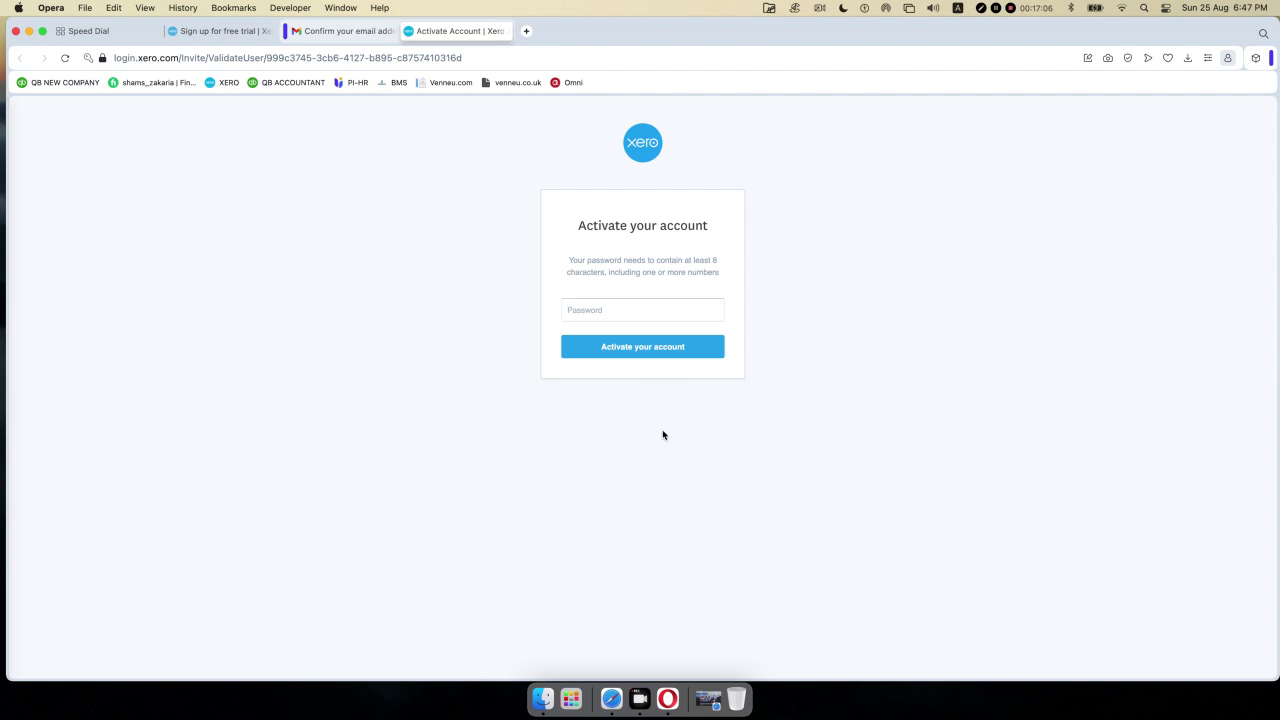
# - Set a password to activate the Xero account, then minimise Opera to show the desktop
pyautogui.click(597, 305)
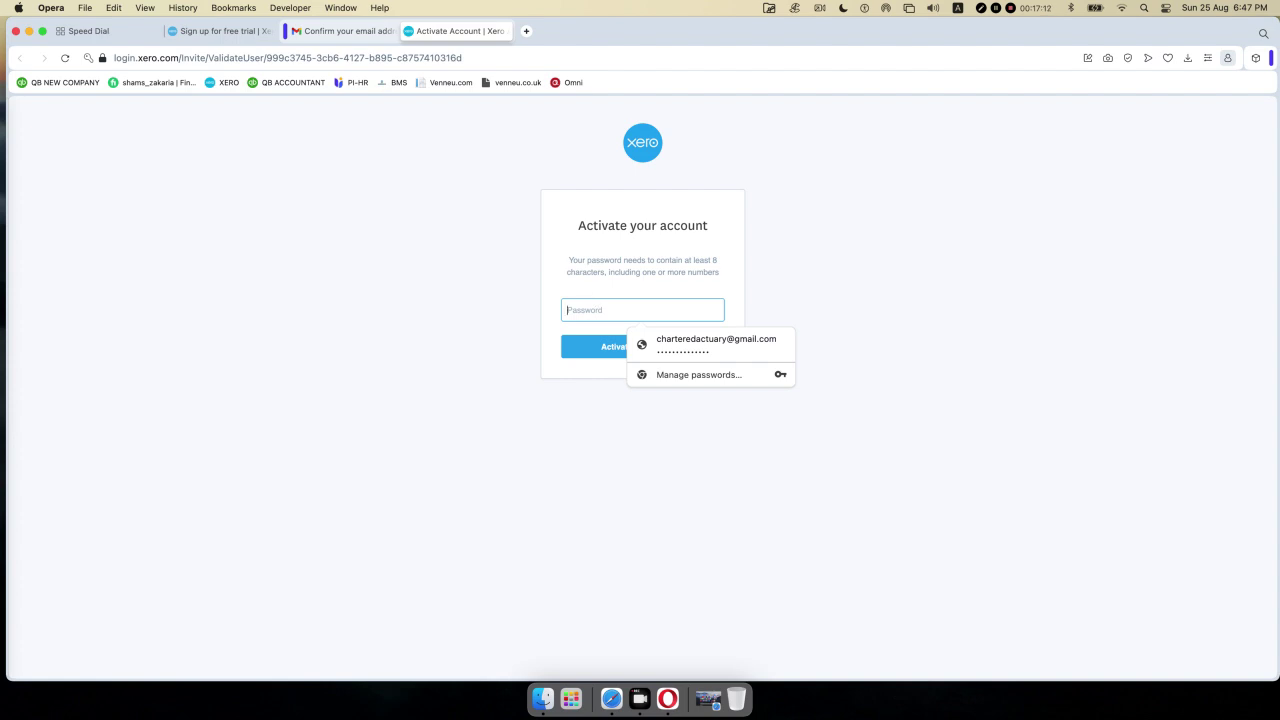
pyautogui.write('•••••')
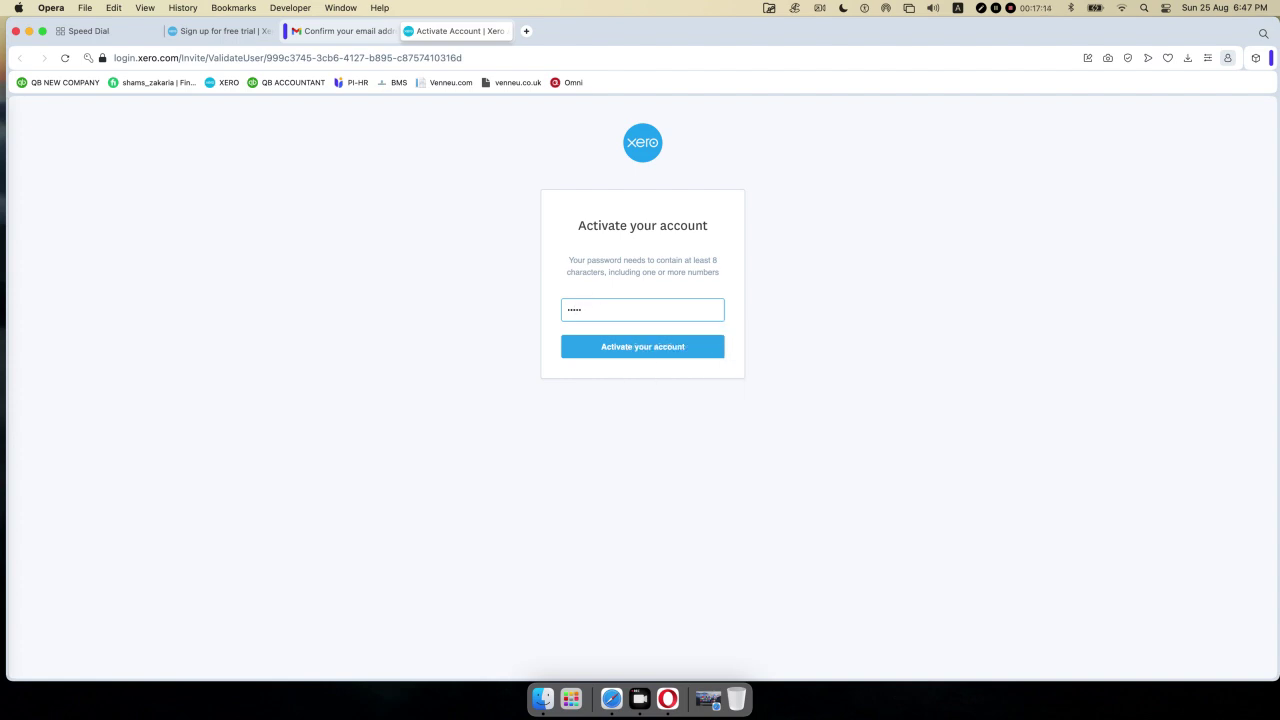
pyautogui.write('•••')
pyautogui.click(648, 347)
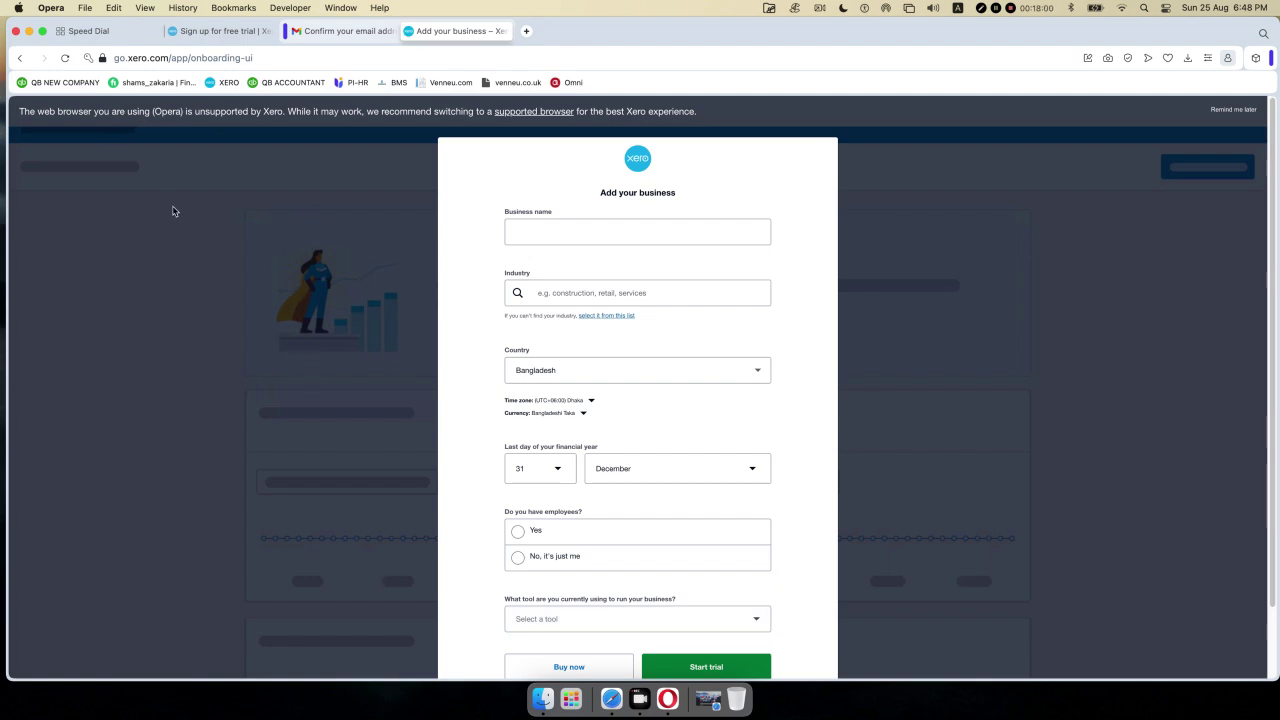
pyautogui.click(29, 31)
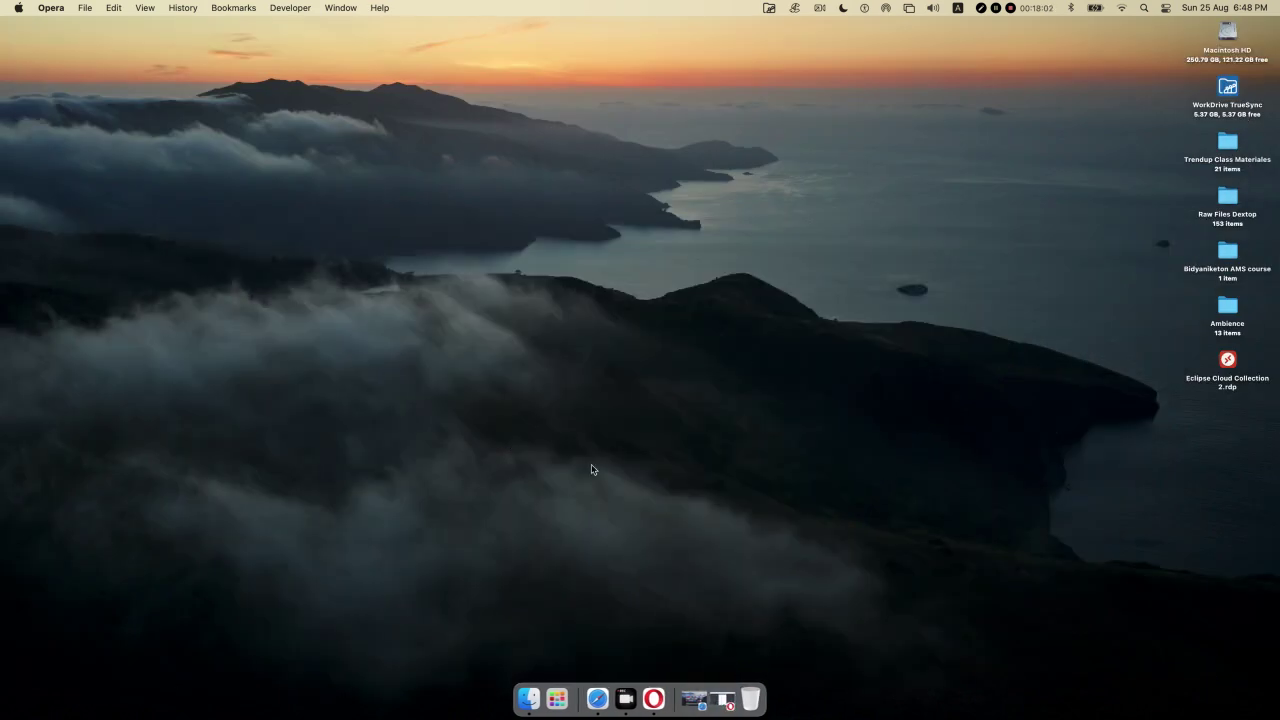
# - Open the Class 09-Xero-01 folder inside Trendup Class Materiales in Finder
pyautogui.click(1223, 148)
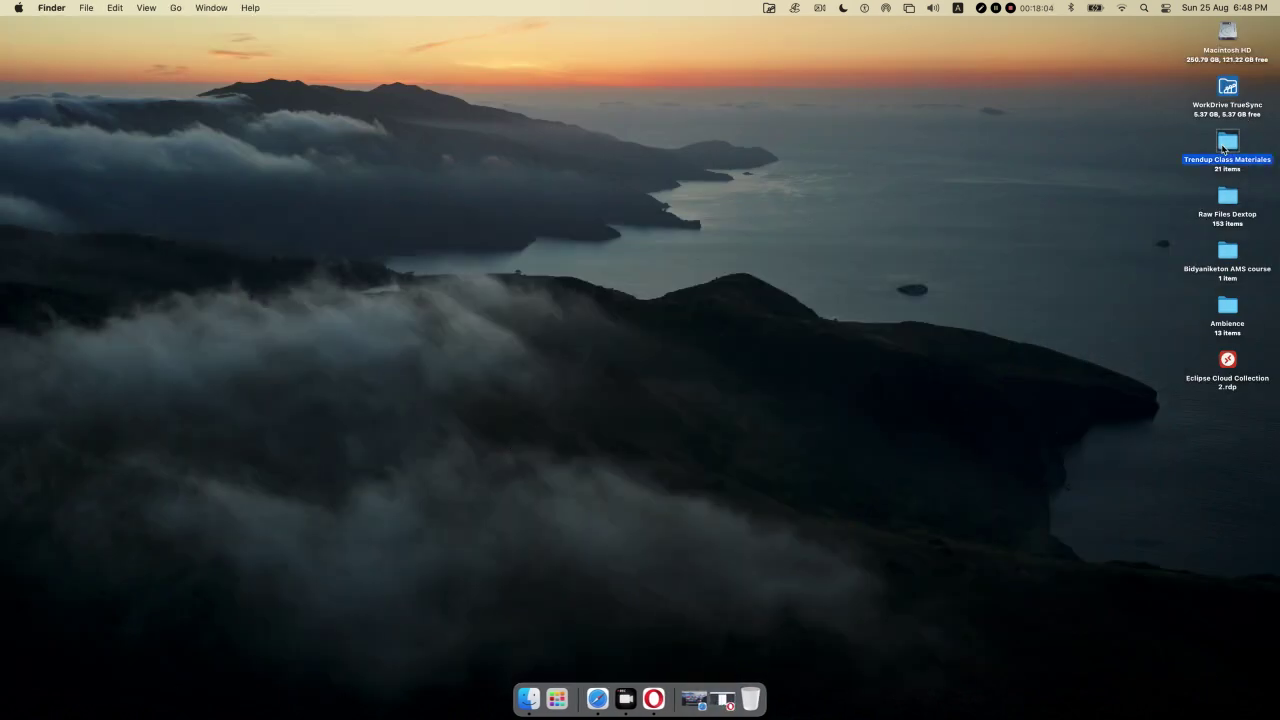
pyautogui.press('super+o')
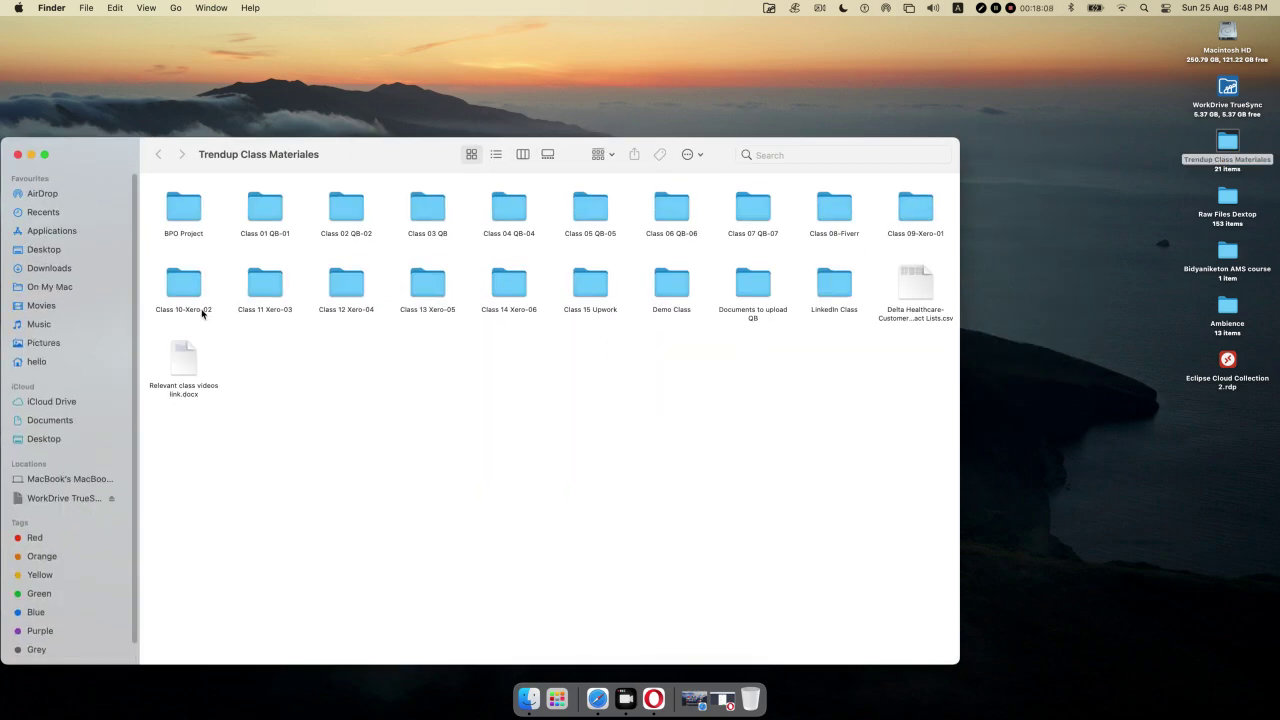
pyautogui.doubleClick(910, 206)
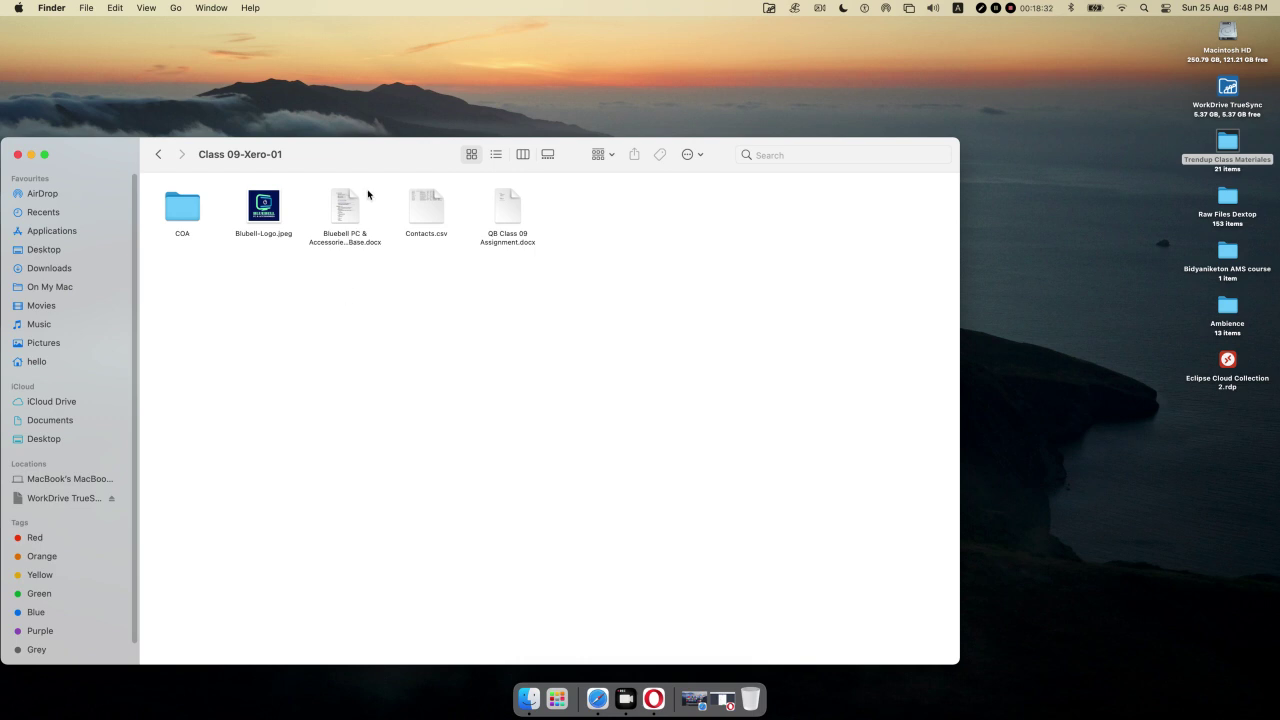
# - Select the Bluebell logo and database document, then load Facebook in Safari
pyautogui.moveTo(380, 194); pyautogui.dragTo(257, 243)
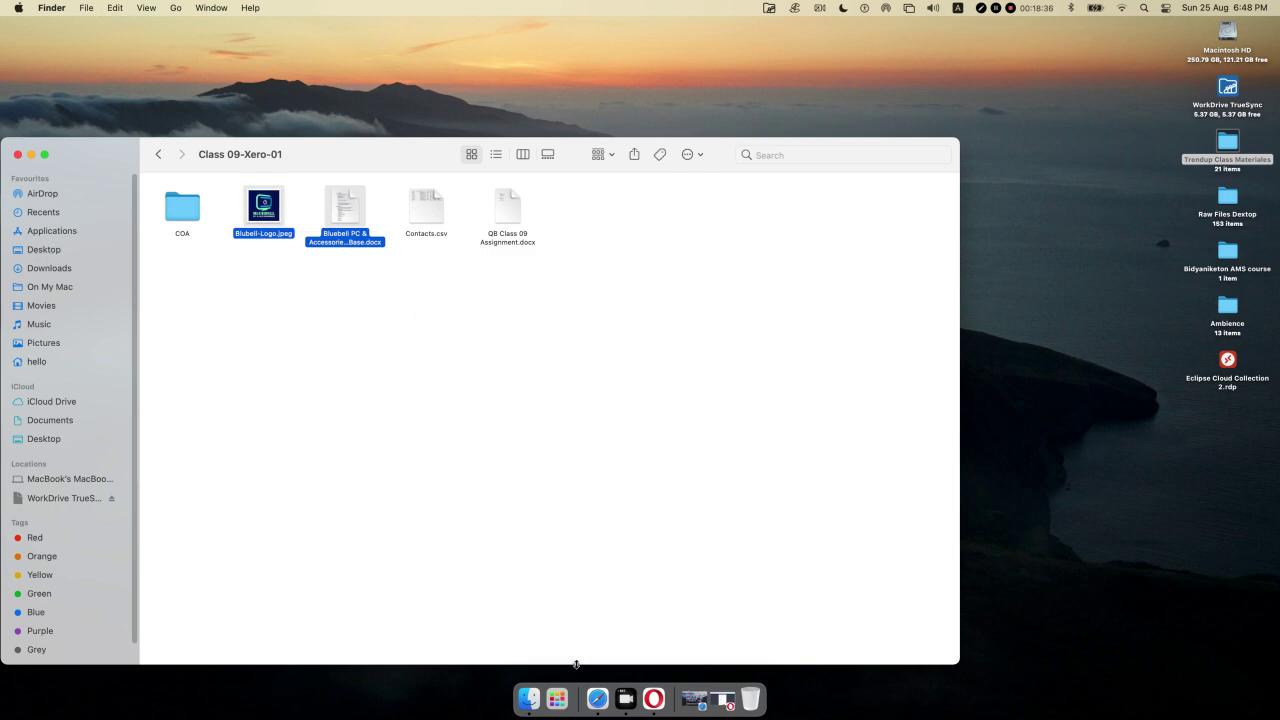
pyautogui.click(597, 700)
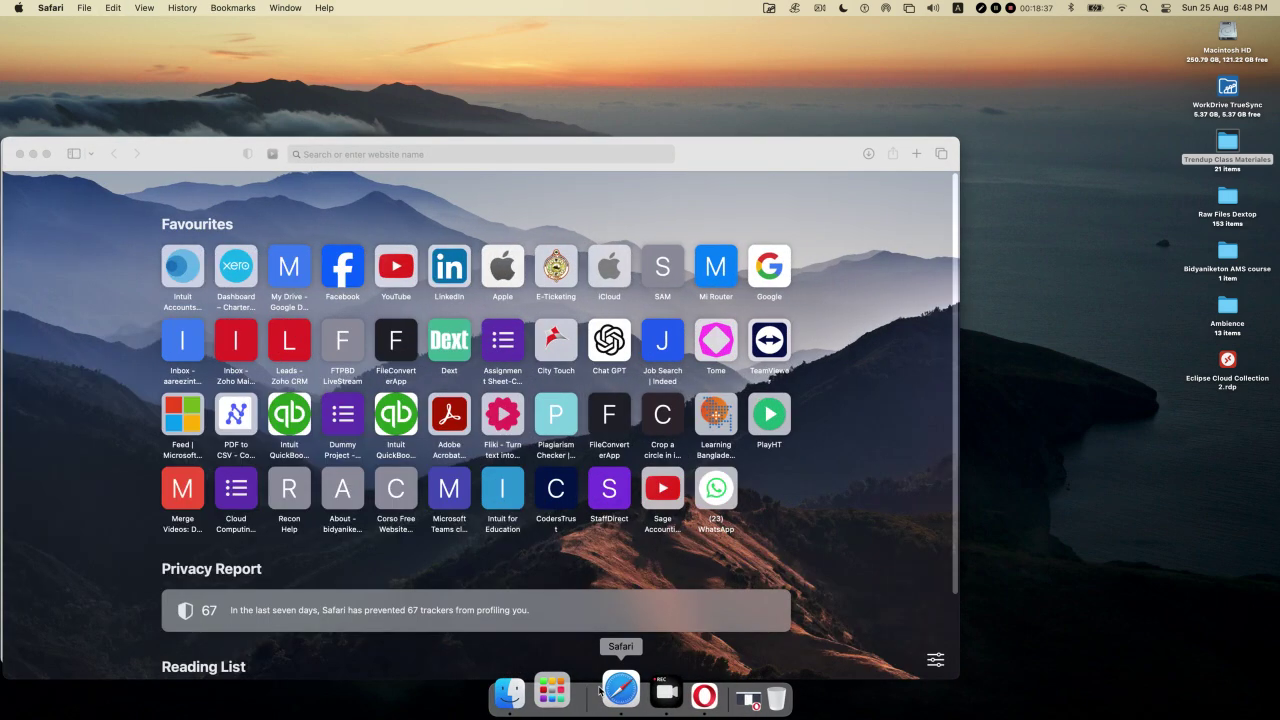
pyautogui.click(346, 275)
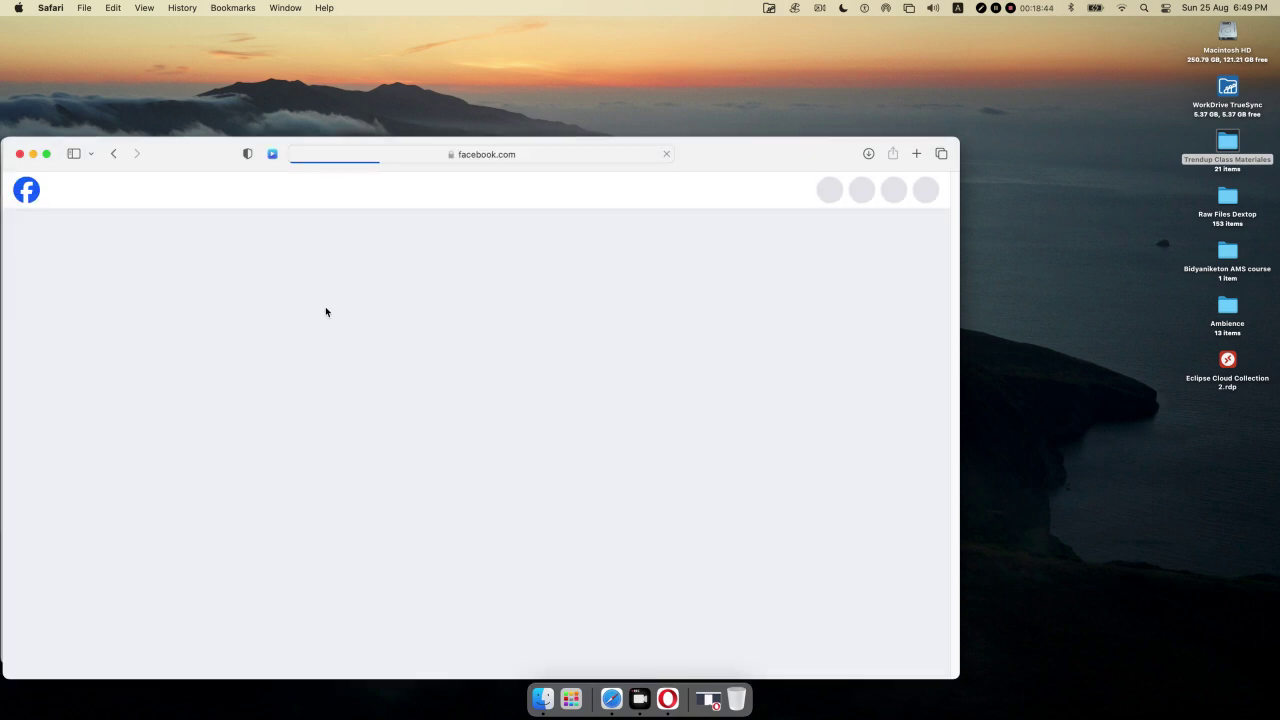
# - Paste and send the Bluebell logo and Data Base.docx in the AMS-6012 Messenger chat, then minimise Safari
pyautogui.click(33, 155)
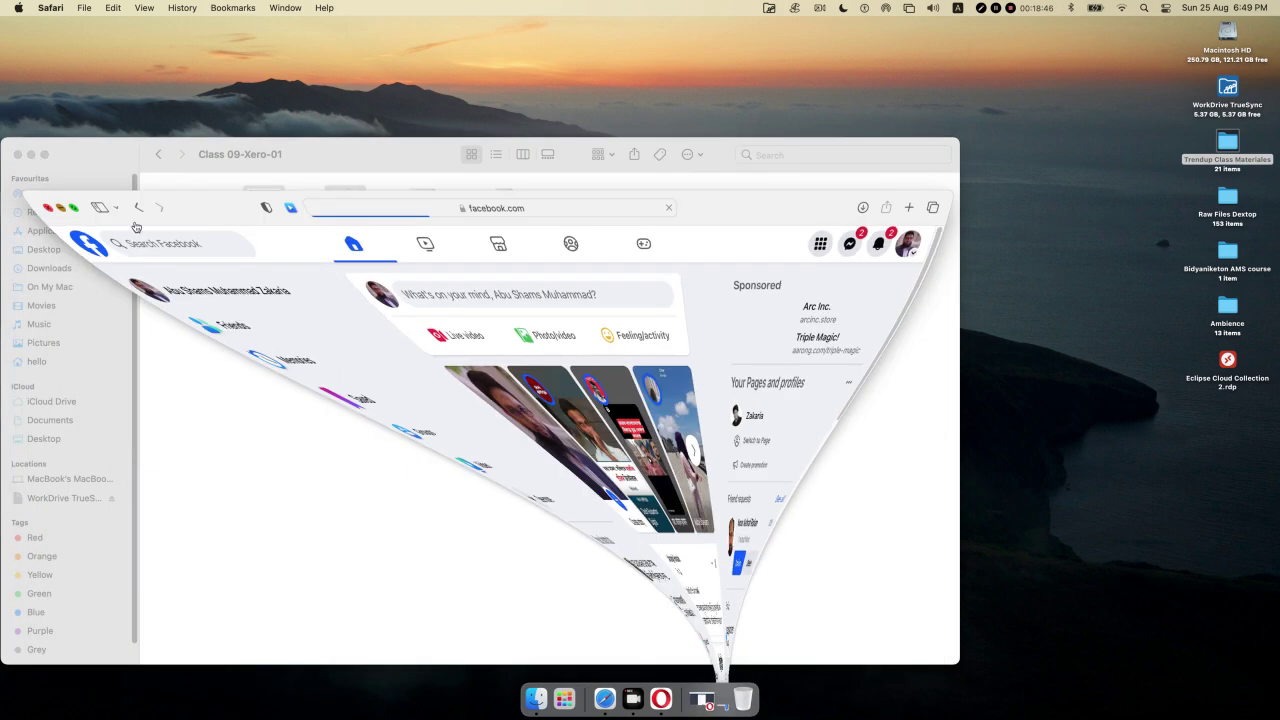
pyautogui.click(717, 701)
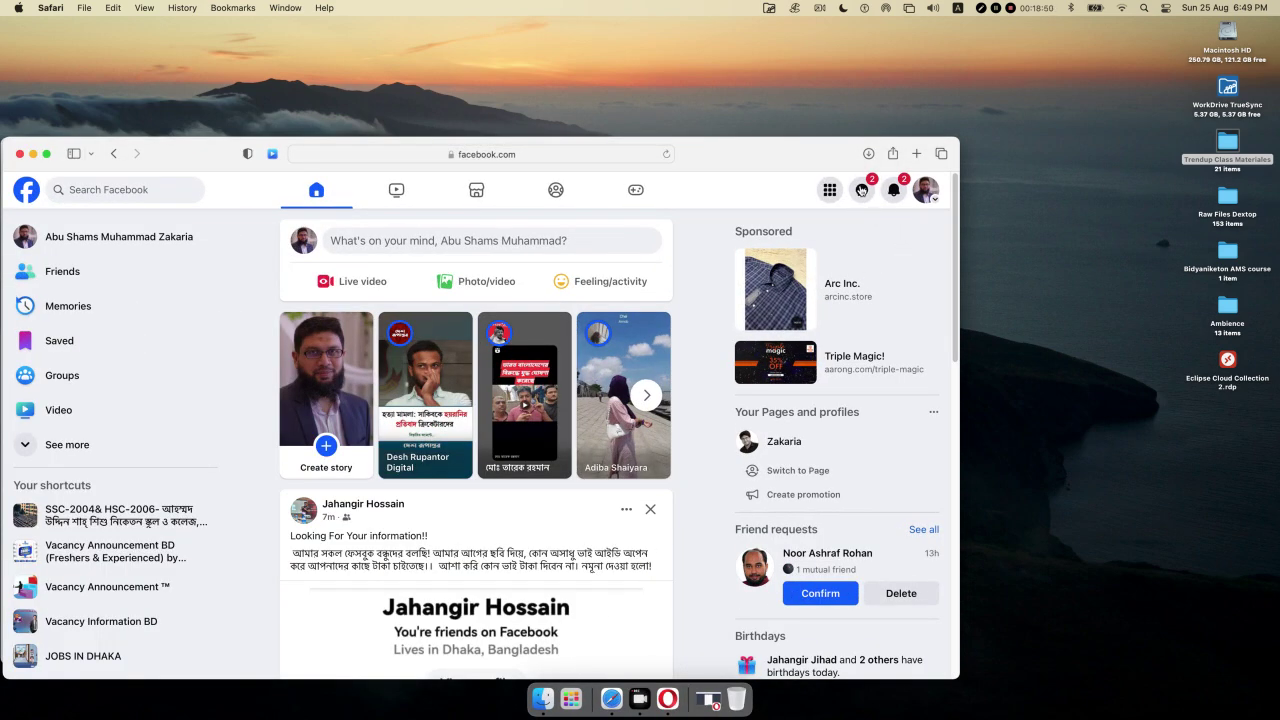
pyautogui.click(861, 190)
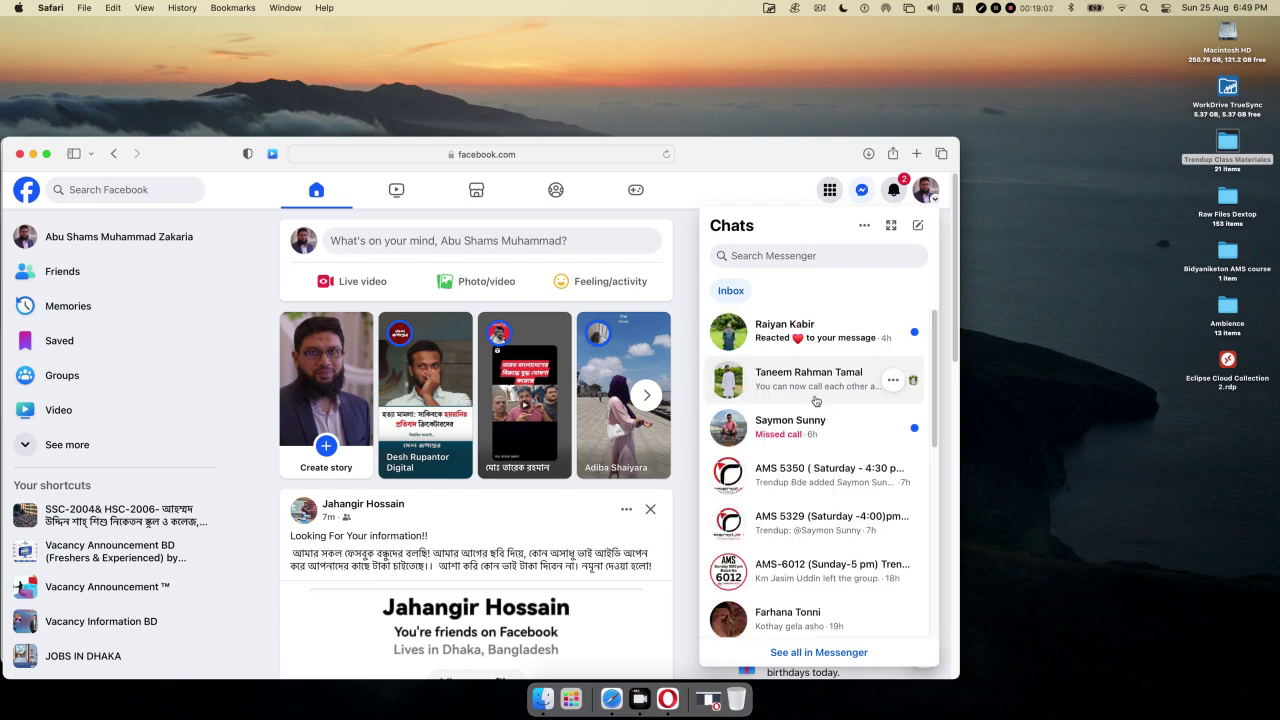
pyautogui.scroll(-3, 818, 460)
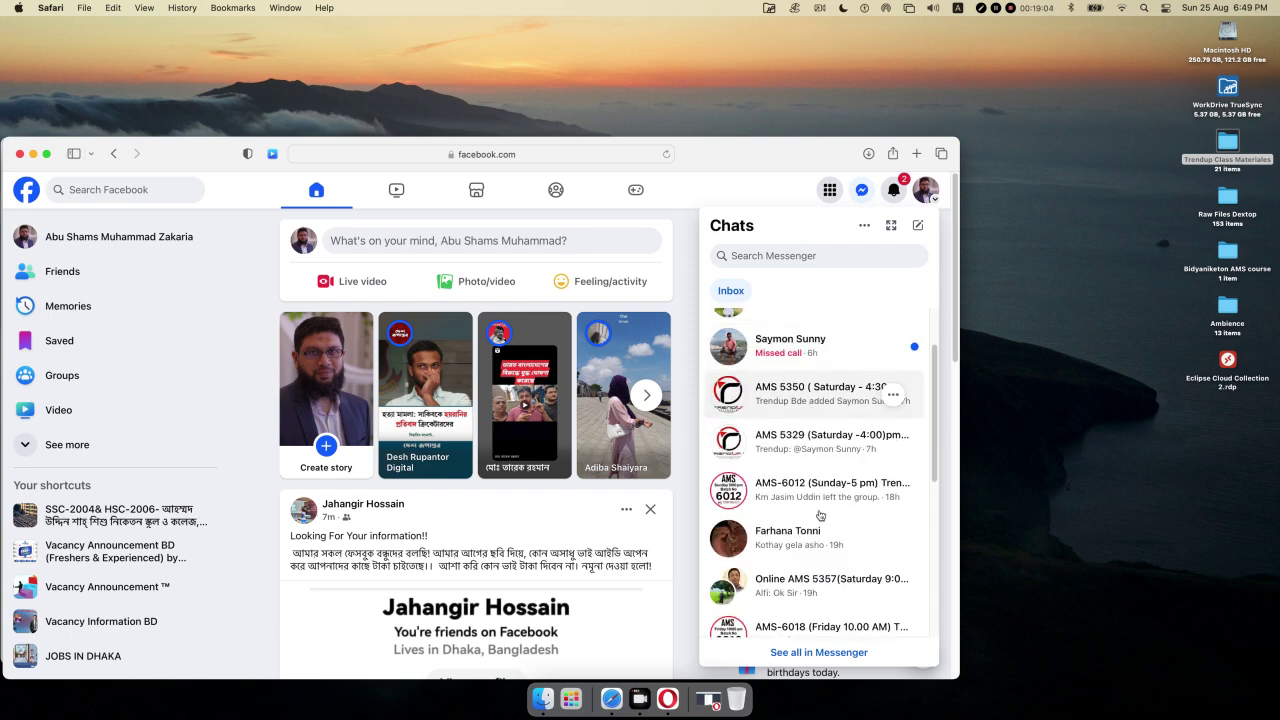
pyautogui.click(807, 488)
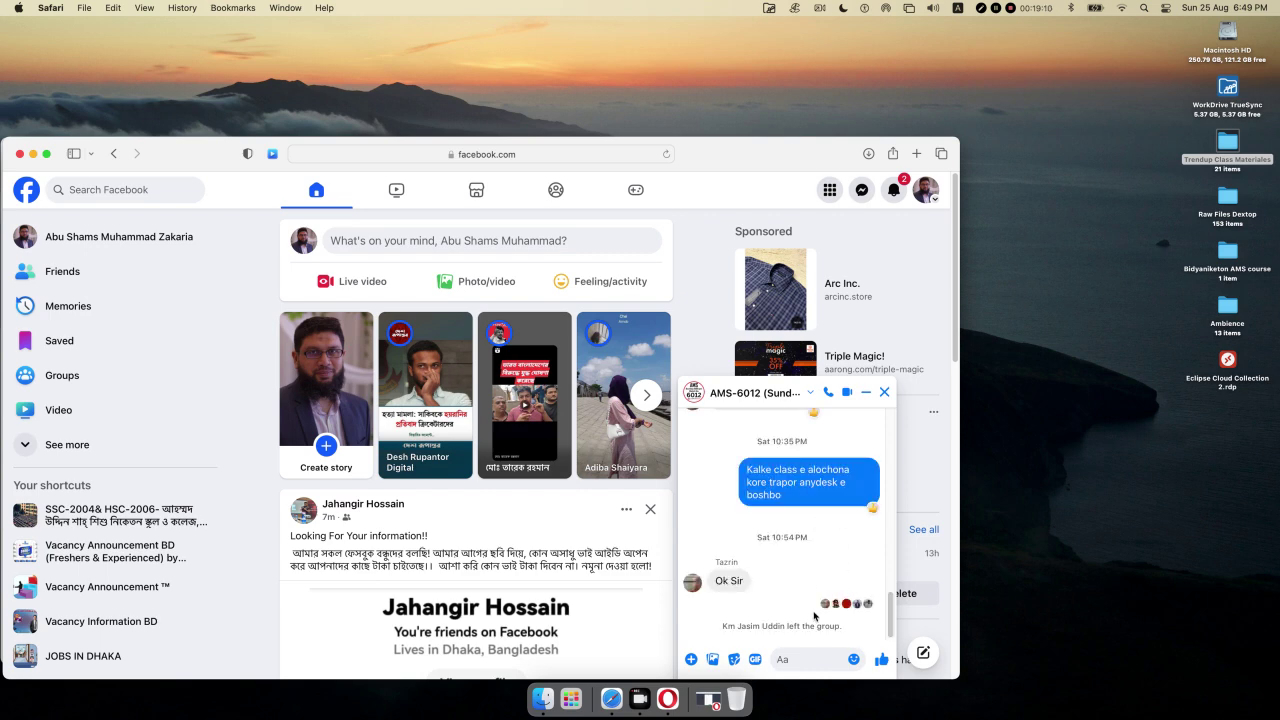
pyautogui.press('cmd+v')
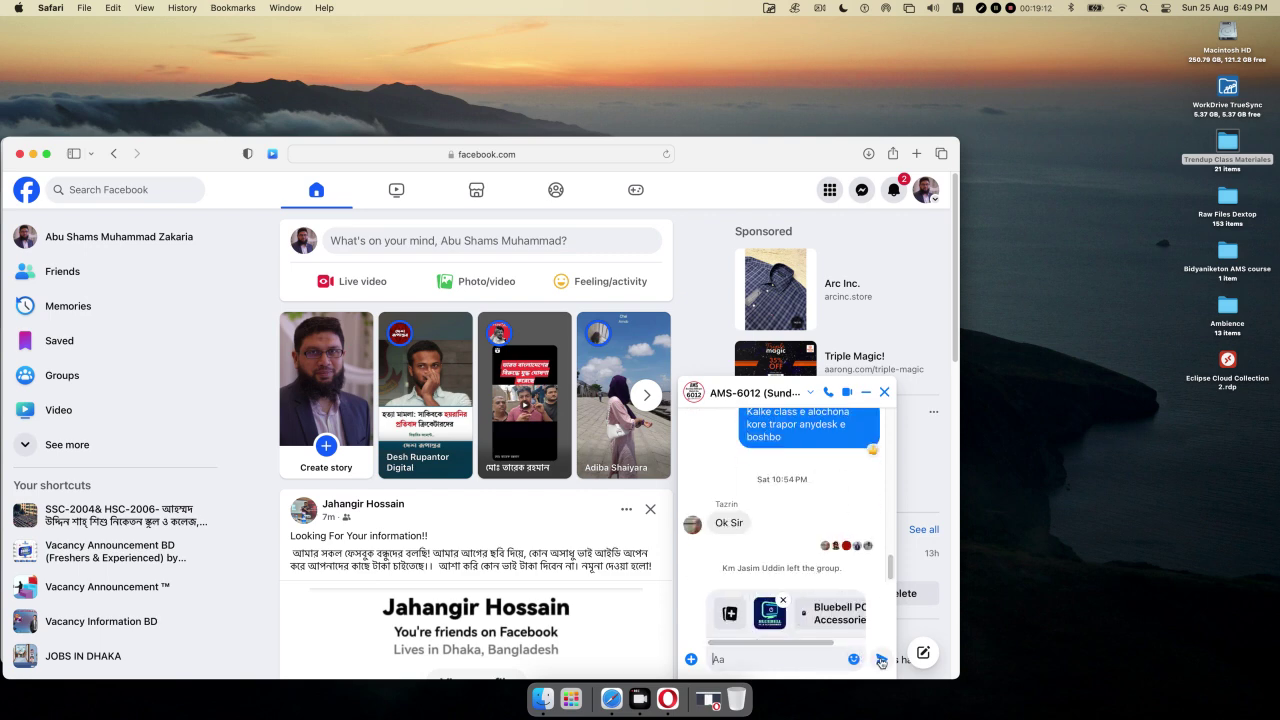
pyautogui.press('Return')
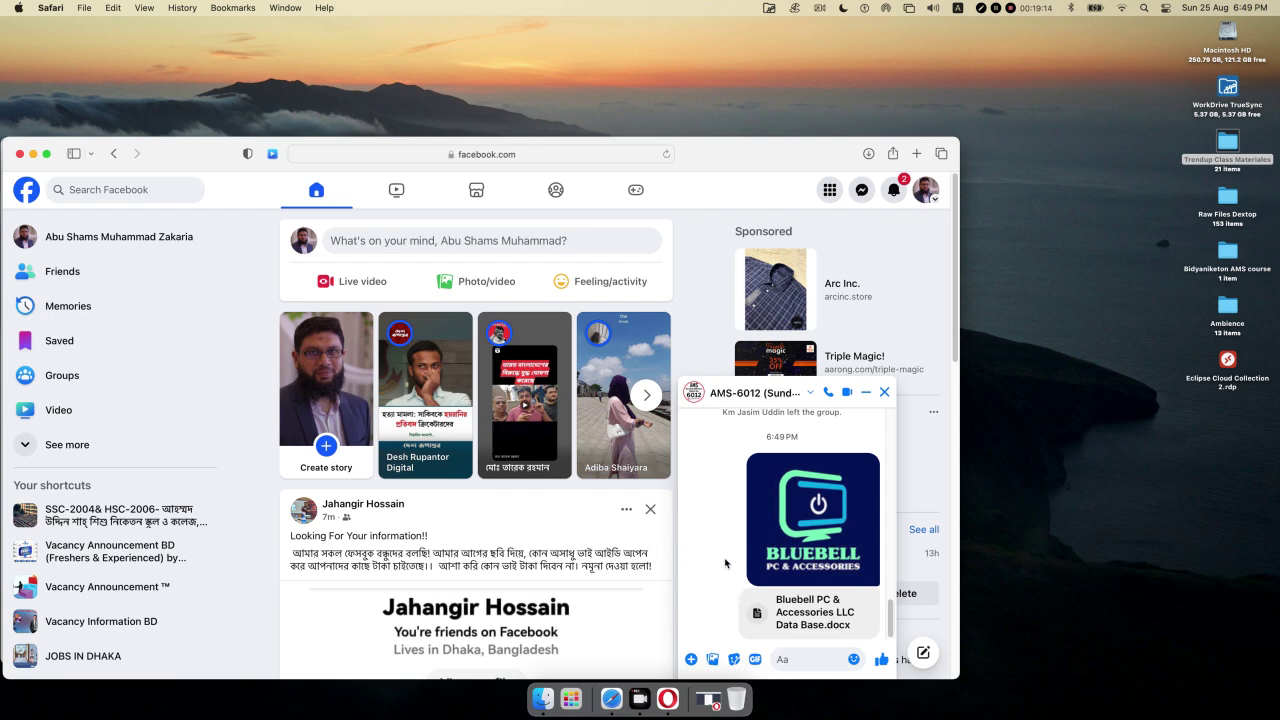
pyautogui.click(32, 154)
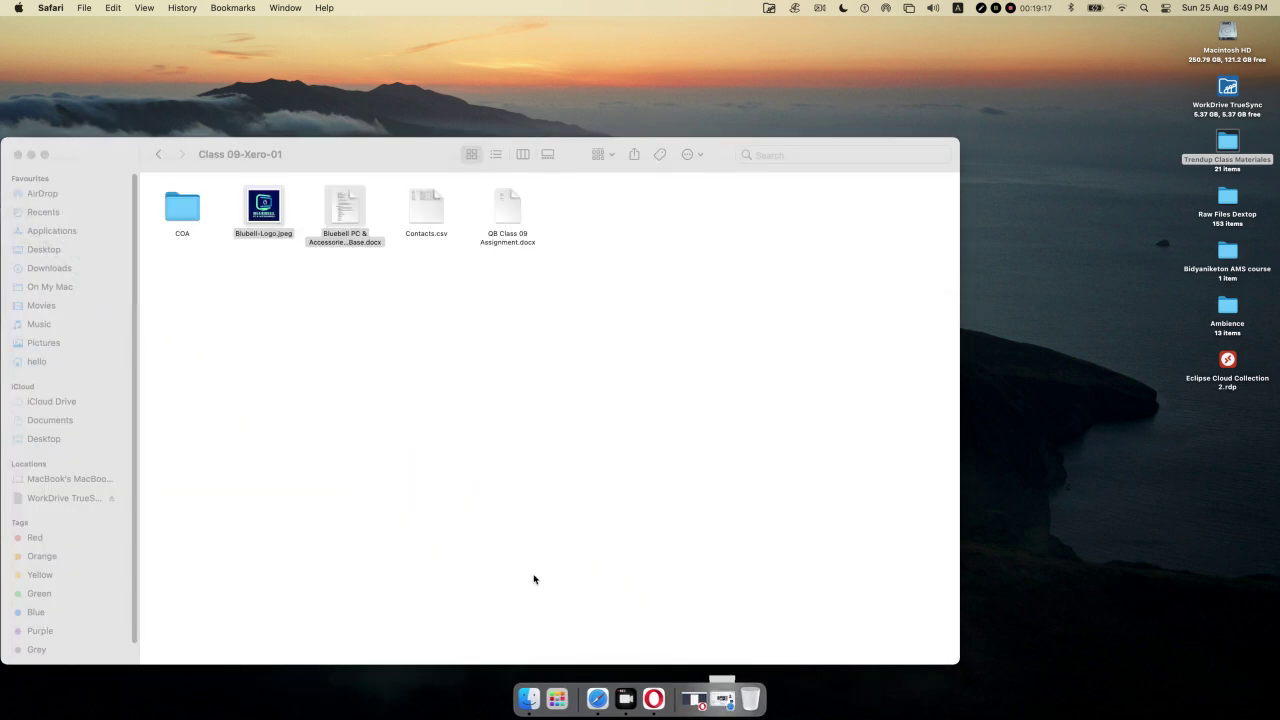
# - Open Bluebell PC & Accessories LLC Data Base.docx in Word and restore Opera's Xero form
pyautogui.click(353, 218)
pyautogui.click(346, 328)
pyautogui.doubleClick(345, 210)
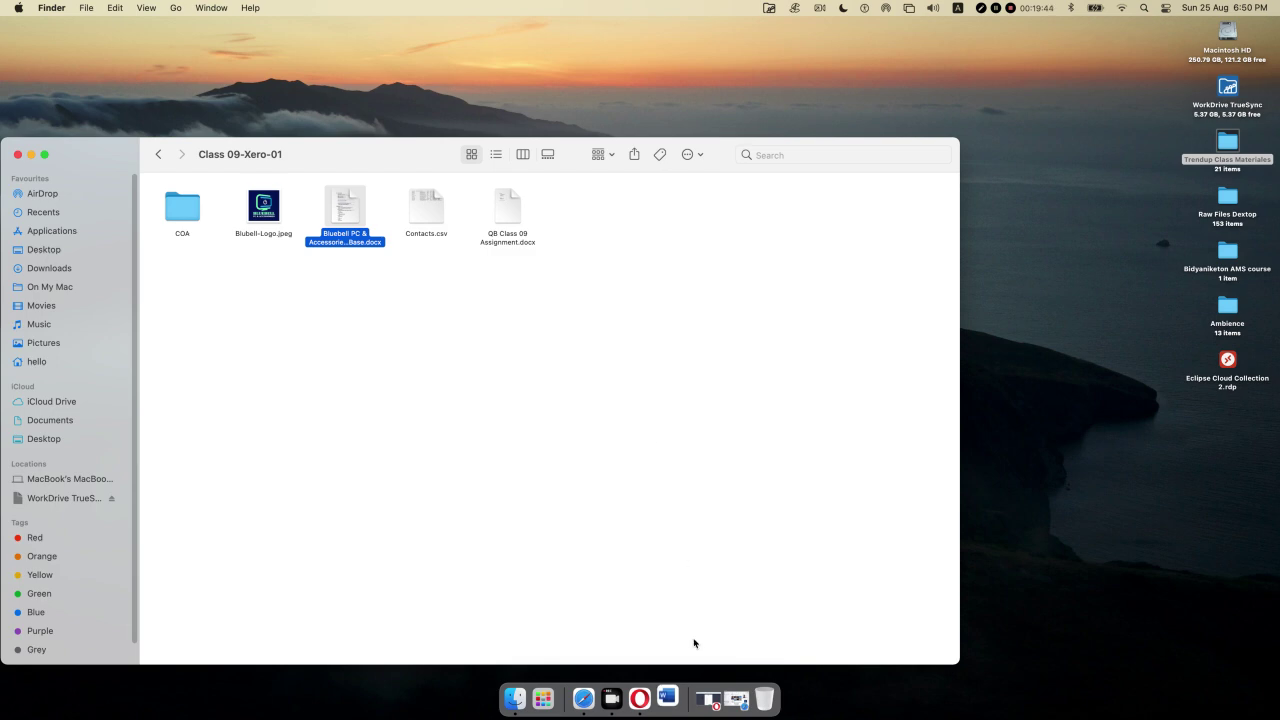
pyautogui.click(729, 697)
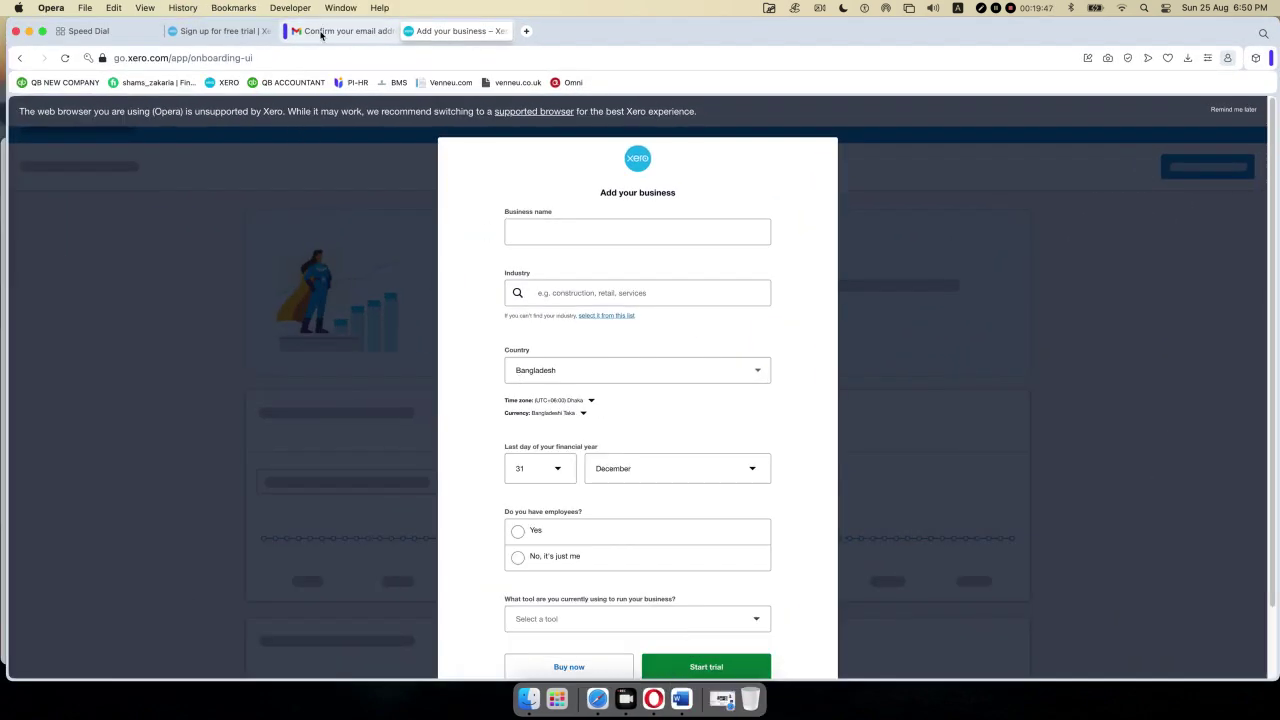
# - Sign out of the Google account from the Gmail tab
pyautogui.click(323, 31)
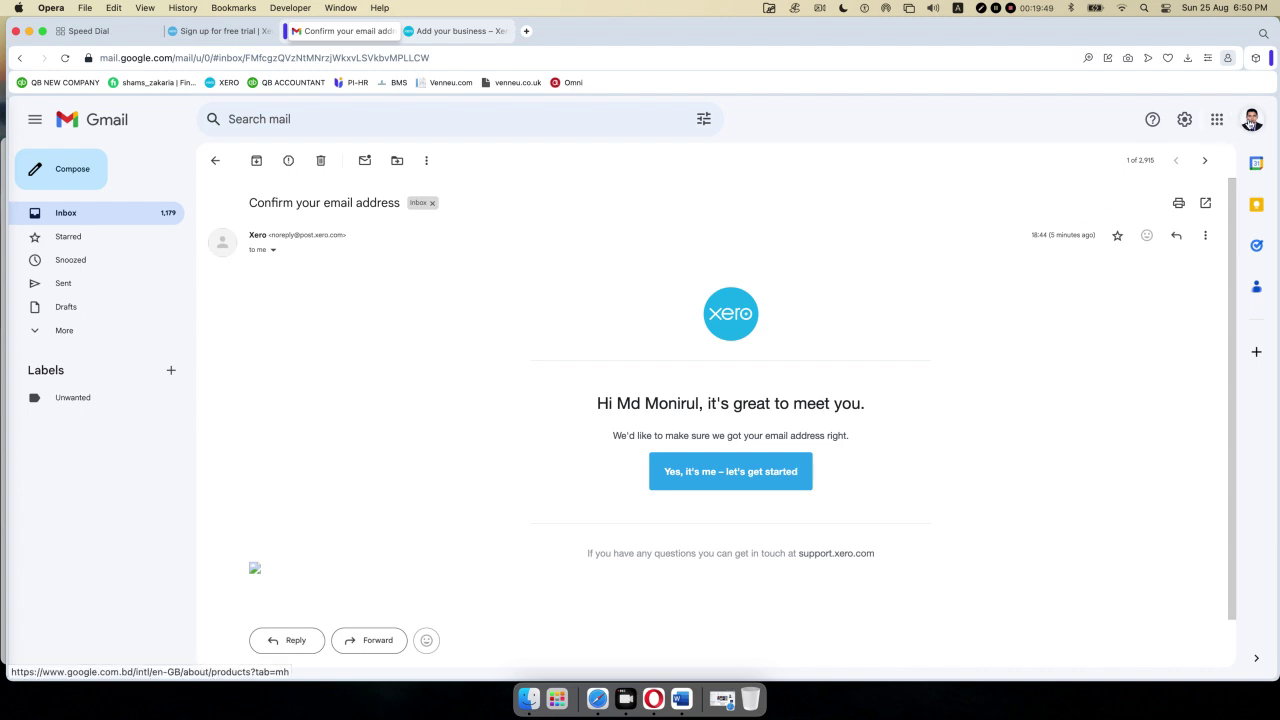
pyautogui.click(1251, 121)
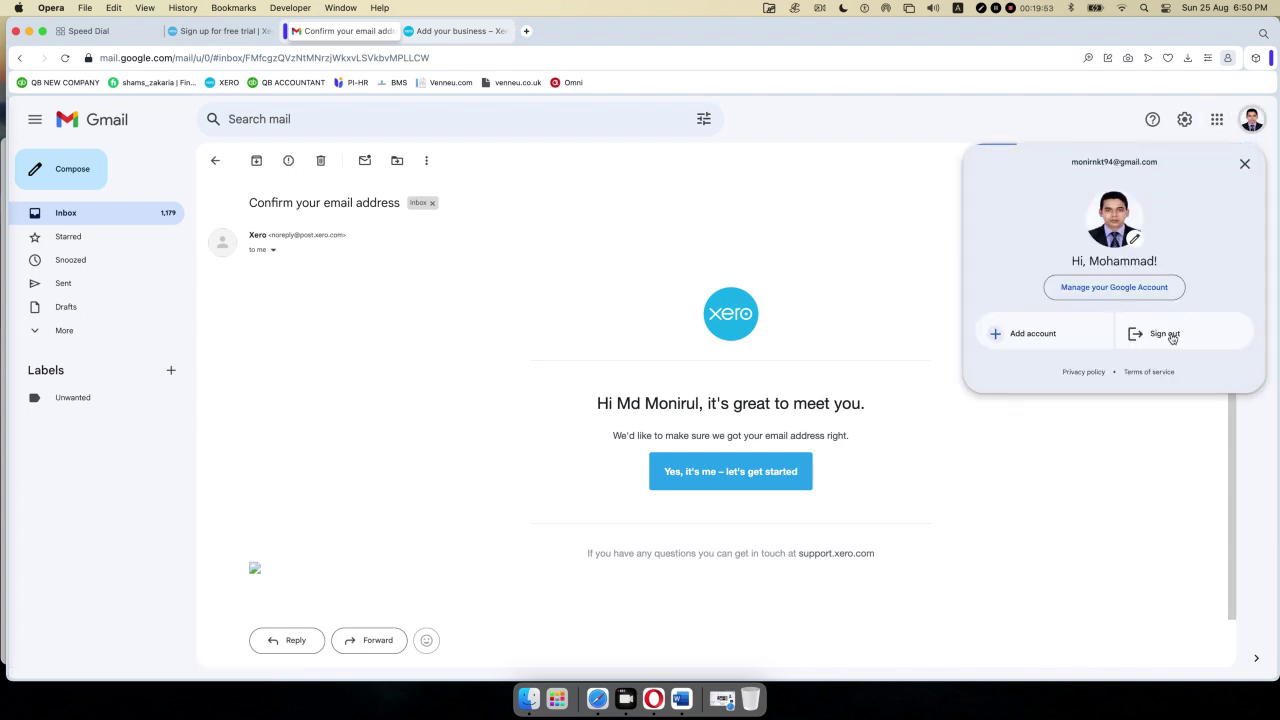
pyautogui.click(1170, 337)
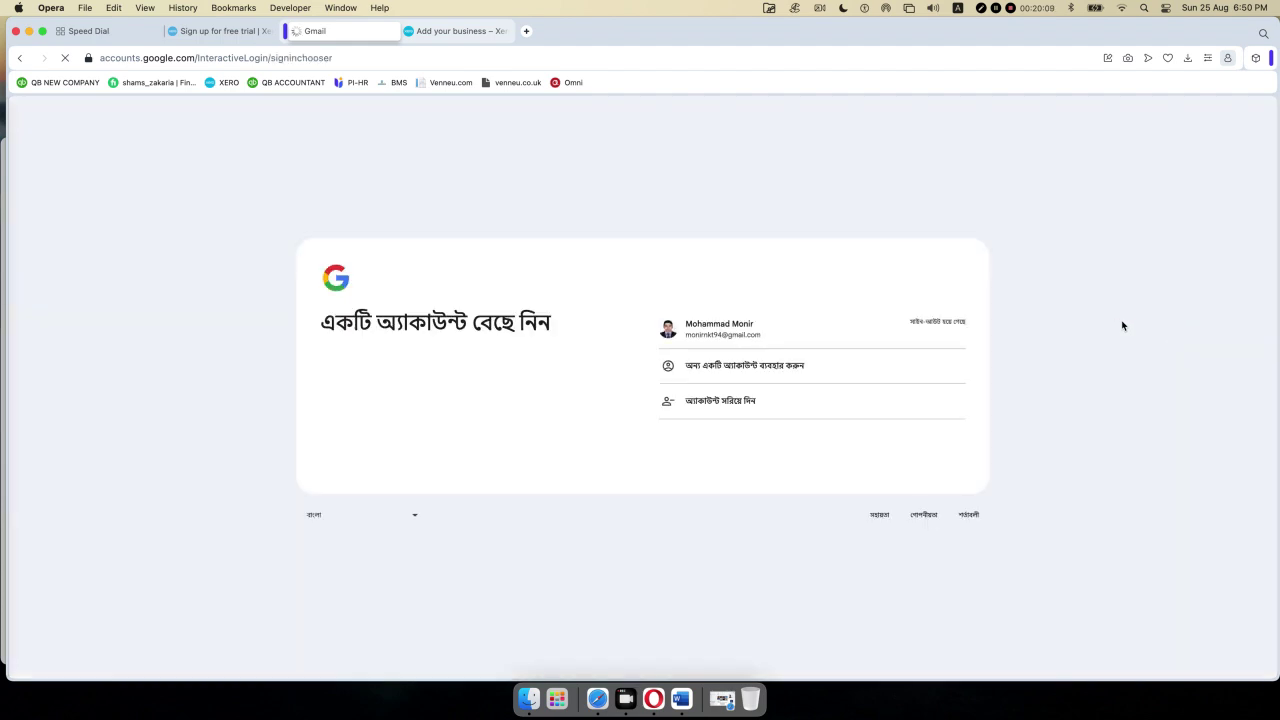
# - Remove the saved Google account from the browser and close the Gmail tab
pyautogui.click(728, 403)
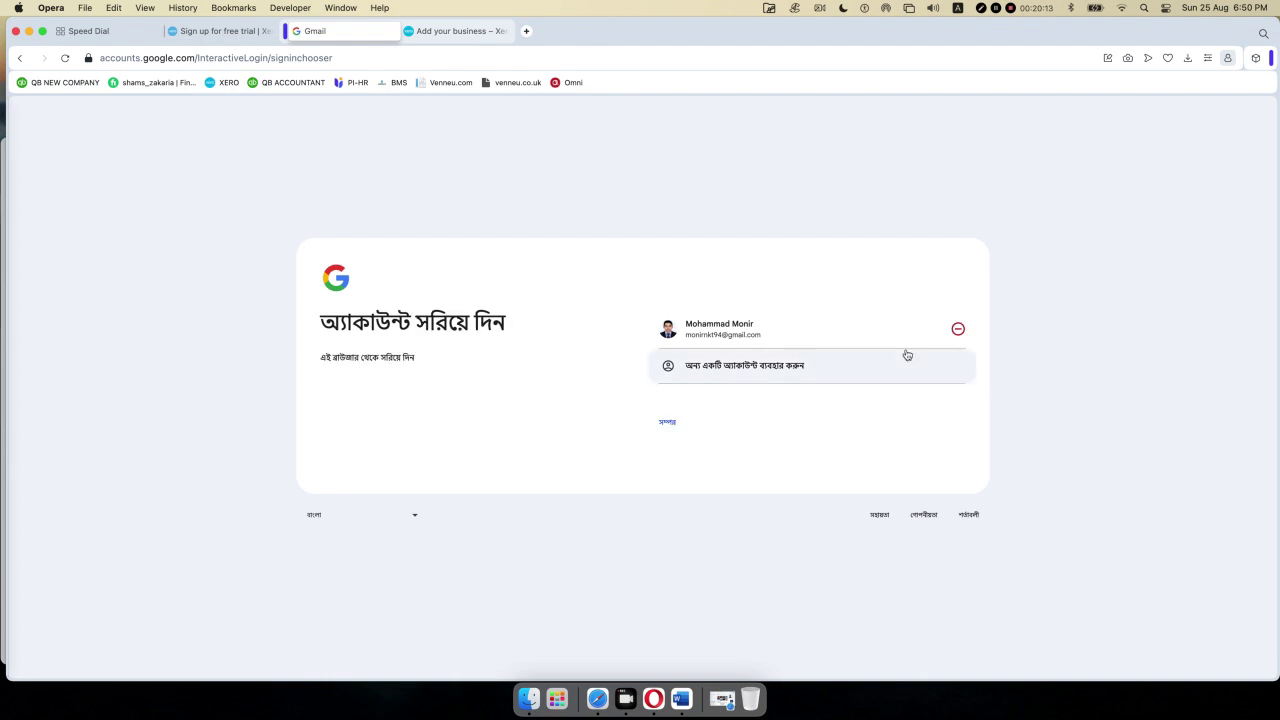
pyautogui.click(957, 329)
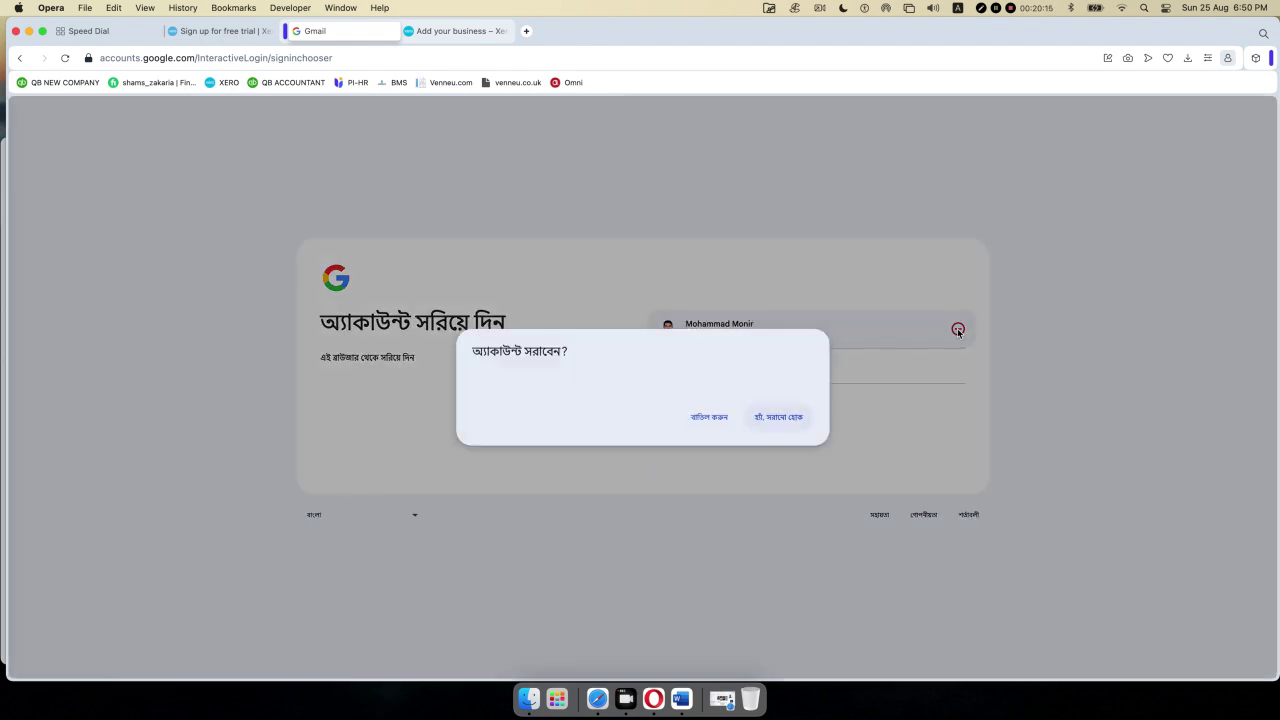
pyautogui.click(783, 417)
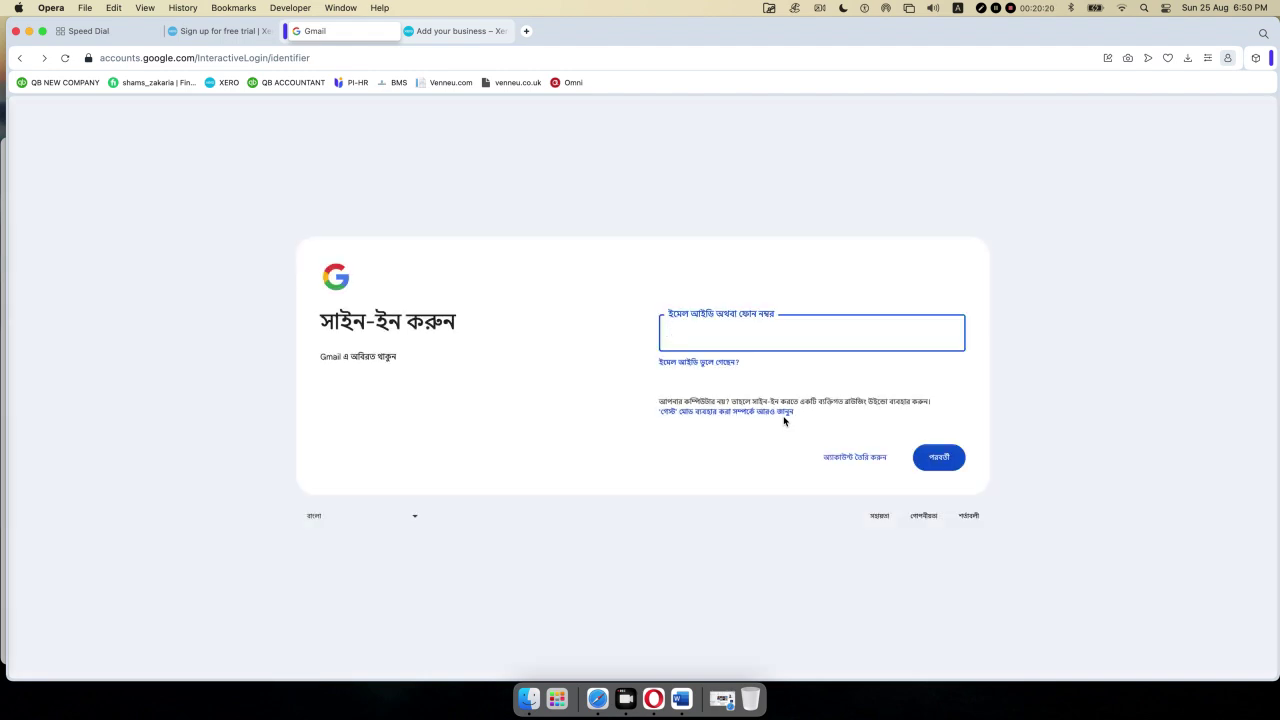
pyautogui.click(437, 121)
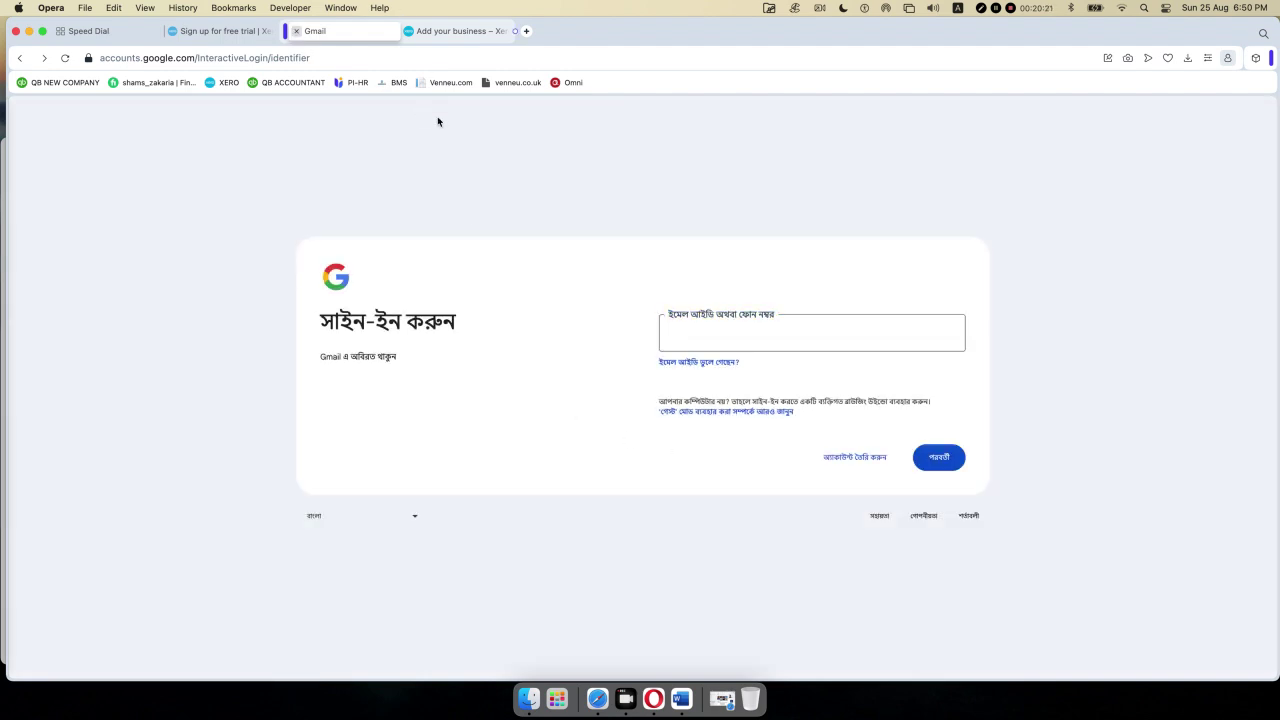
pyautogui.press('super+w')
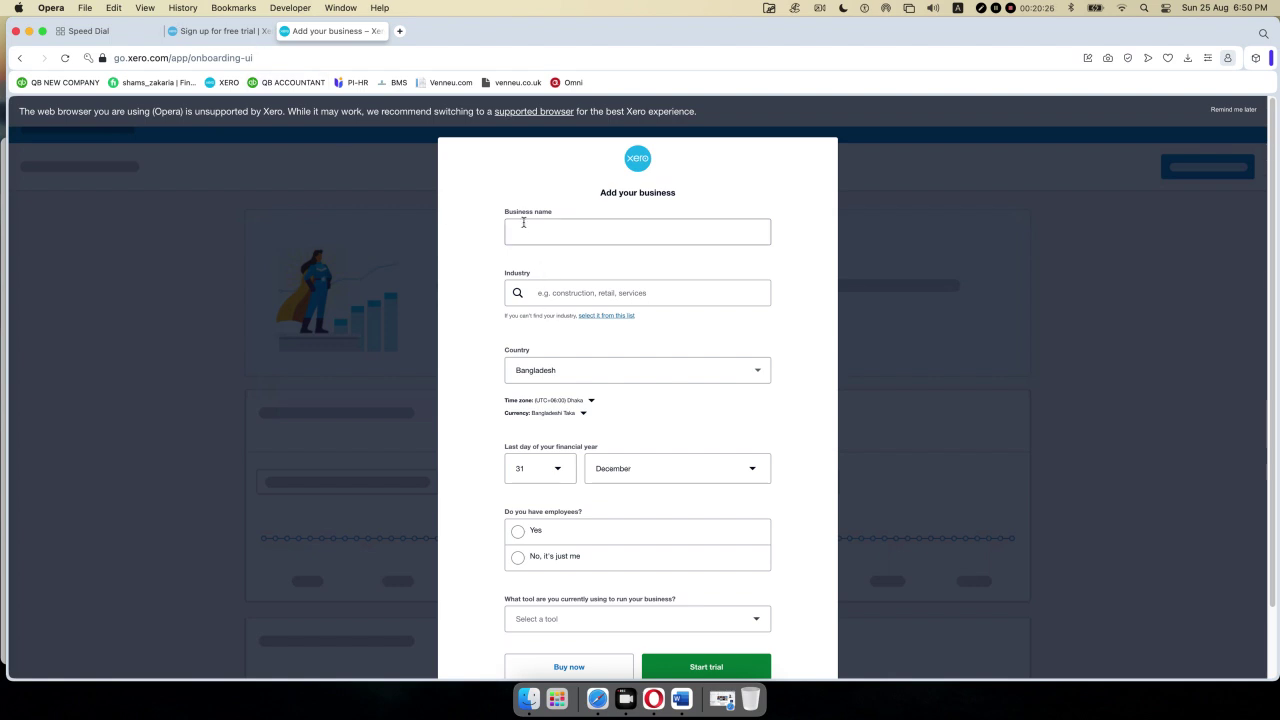
# - Copy the company name from Word and paste Bluebell PC & Accessories LLC as Business name
pyautogui.click(681, 698)
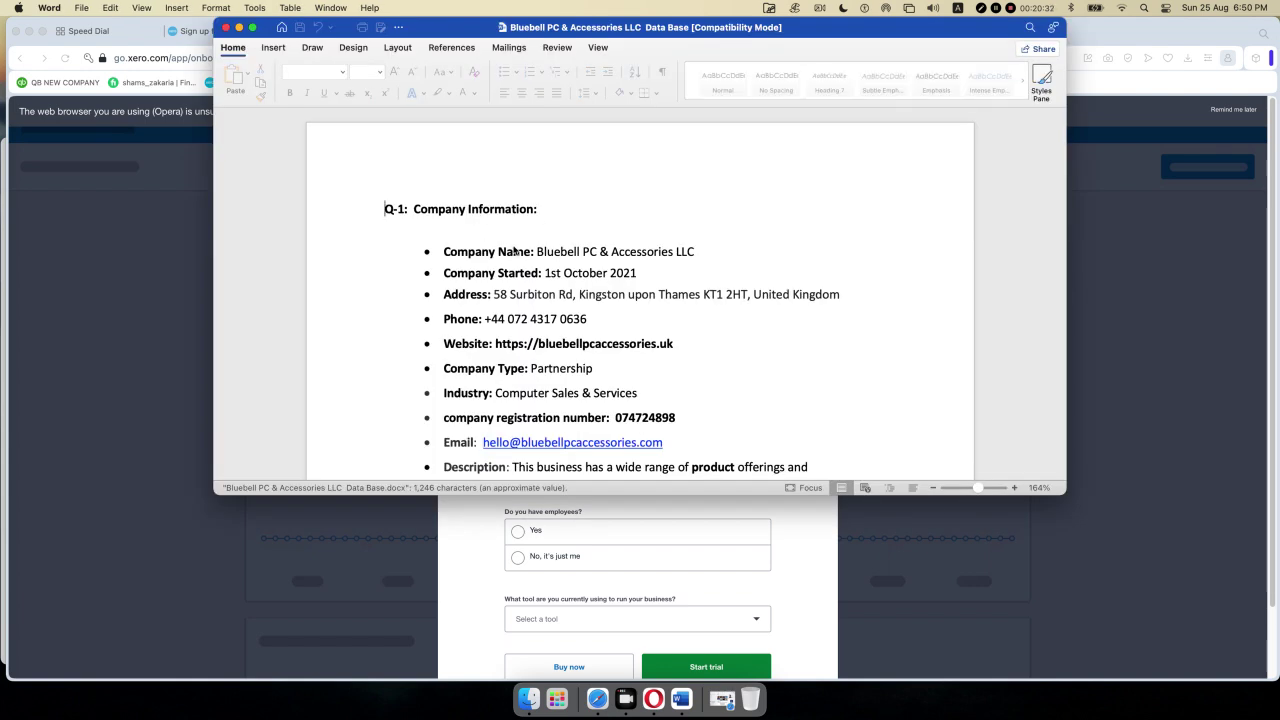
pyautogui.click(692, 251)
pyautogui.moveTo(695, 251); pyautogui.dragTo(563, 261)
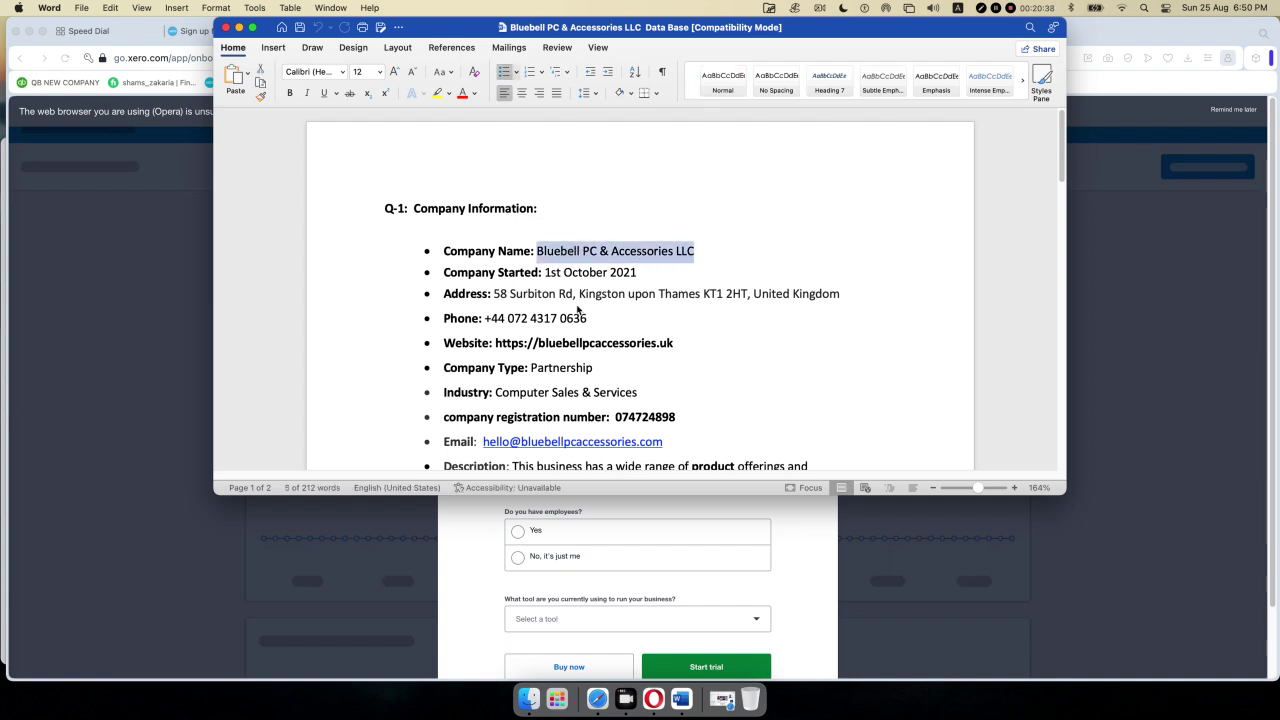
pyautogui.press('super+c')
pyautogui.press('super+Tab')
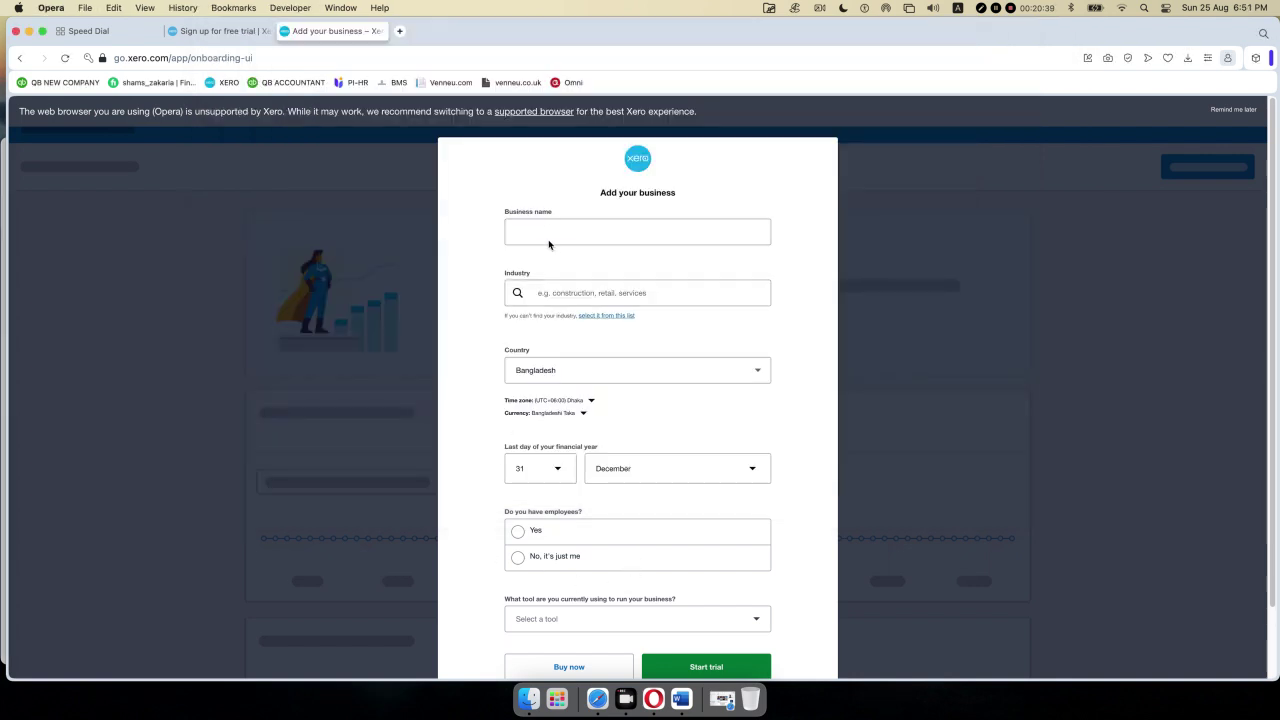
pyautogui.click(548, 232)
pyautogui.press('super+v')
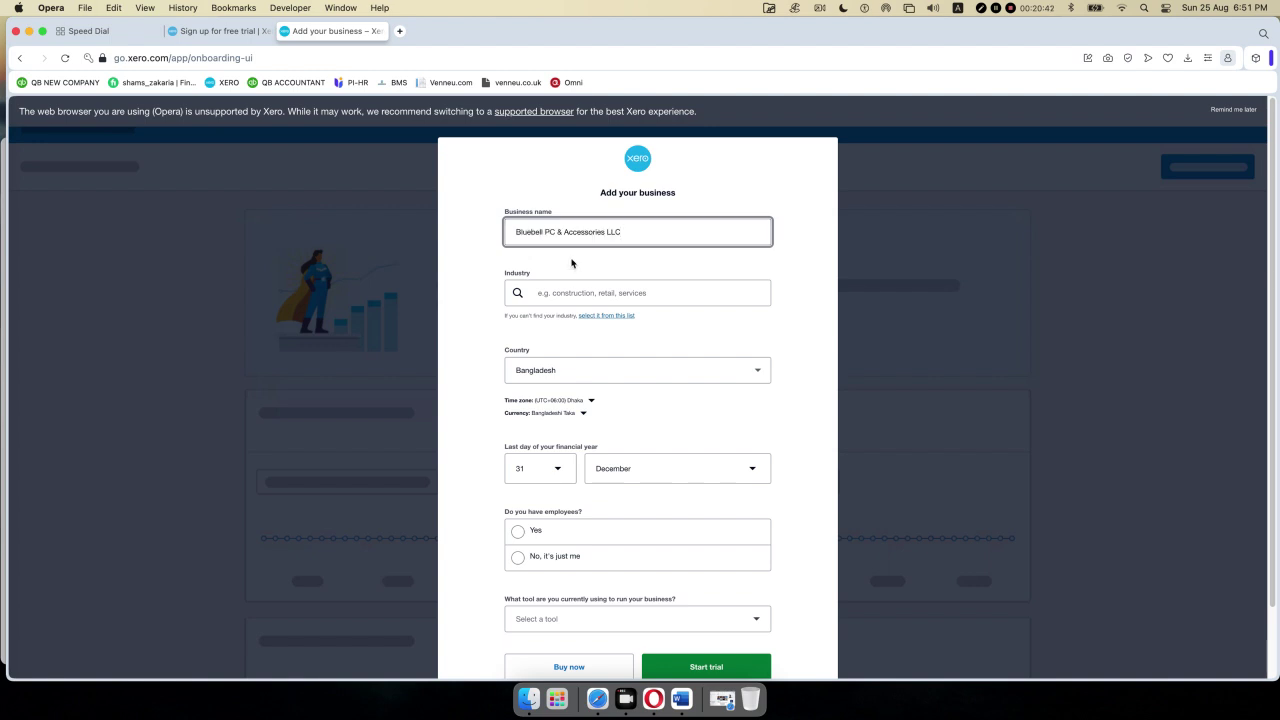
# - Look up the industry Computer Sales & Services in the Word document, then return to the form
pyautogui.click(571, 289)
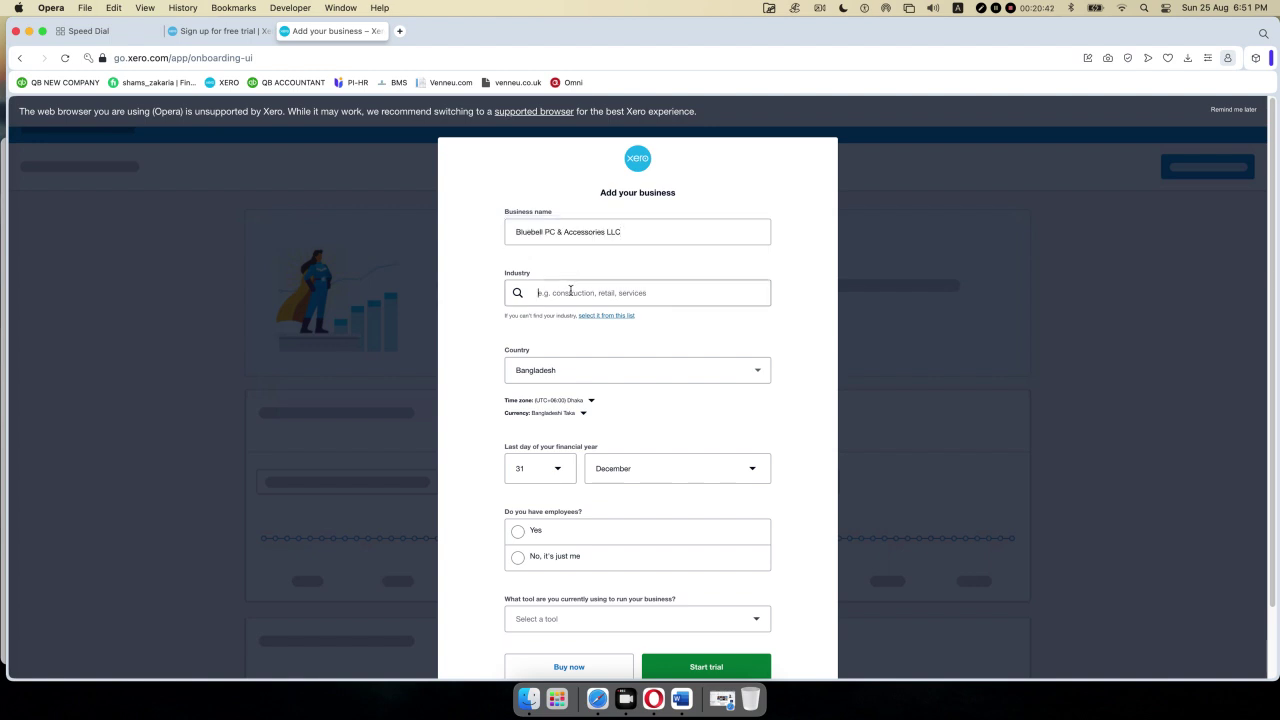
pyautogui.click(681, 698)
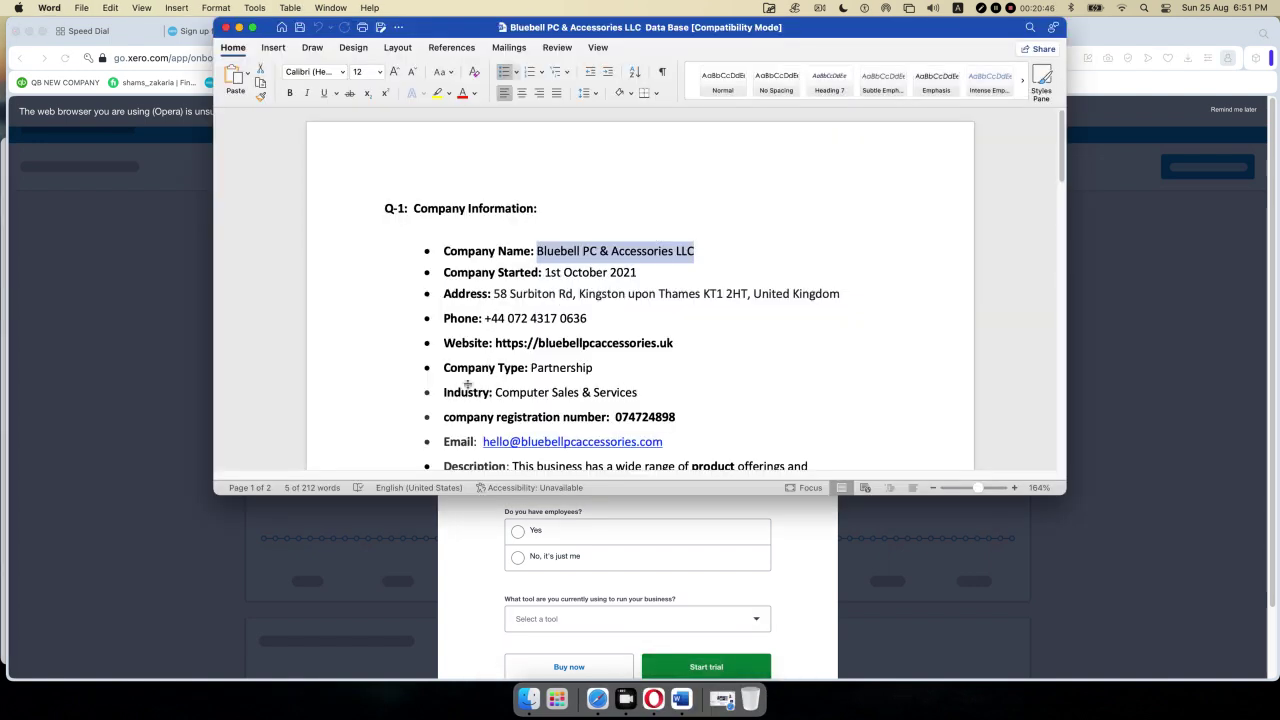
pyautogui.moveTo(494, 392); pyautogui.dragTo(629, 395)
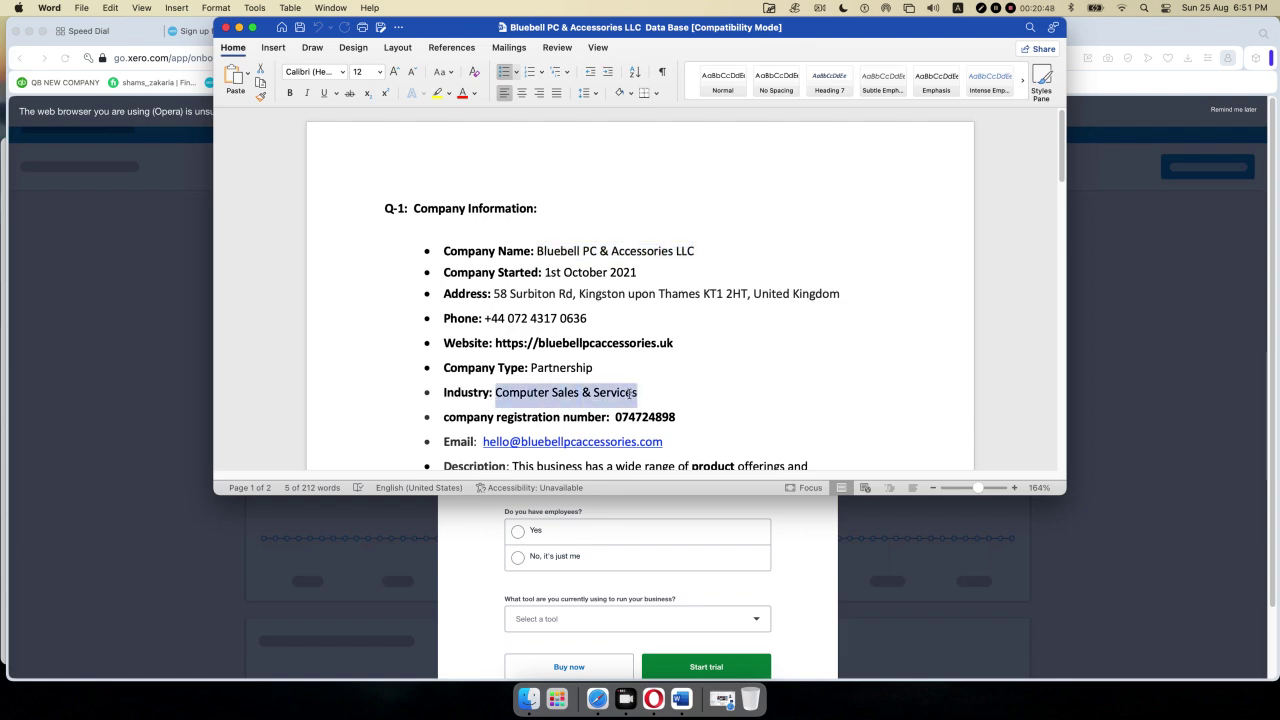
pyautogui.click(239, 27)
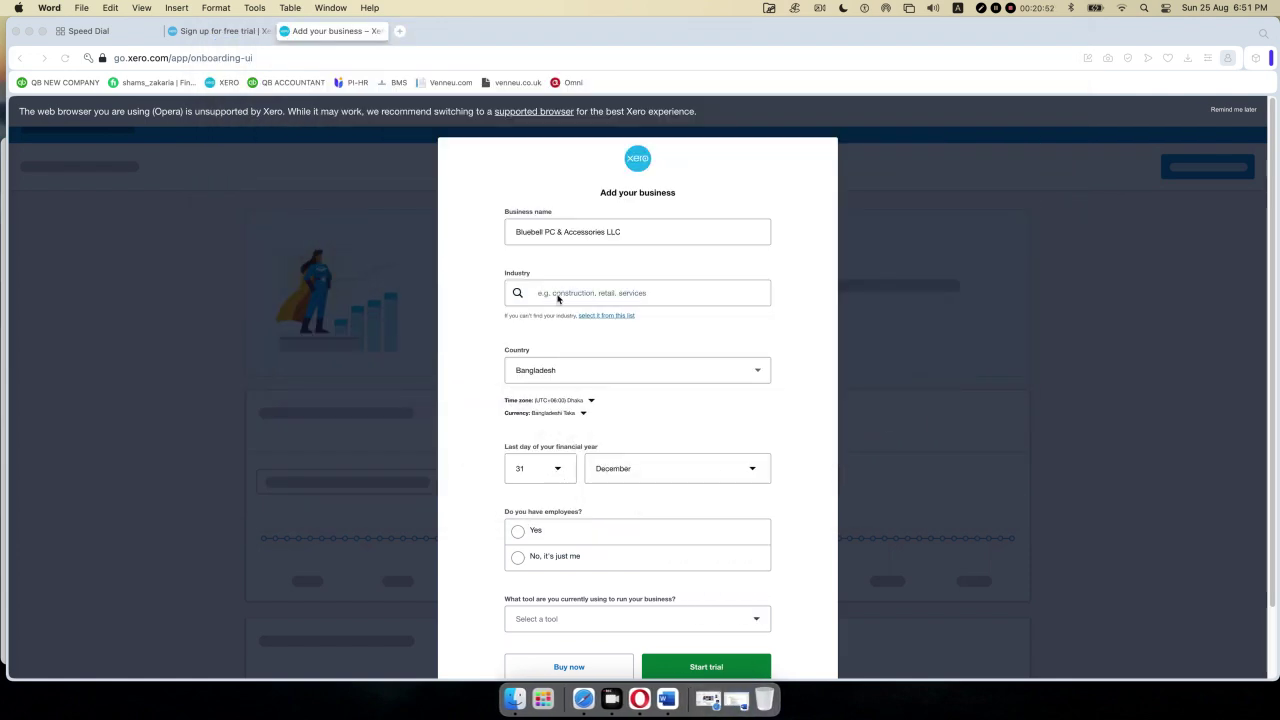
# - Search 'computer' and choose Computer and Computer Peripheral Wholesaling as the industry
pyautogui.click(557, 292)
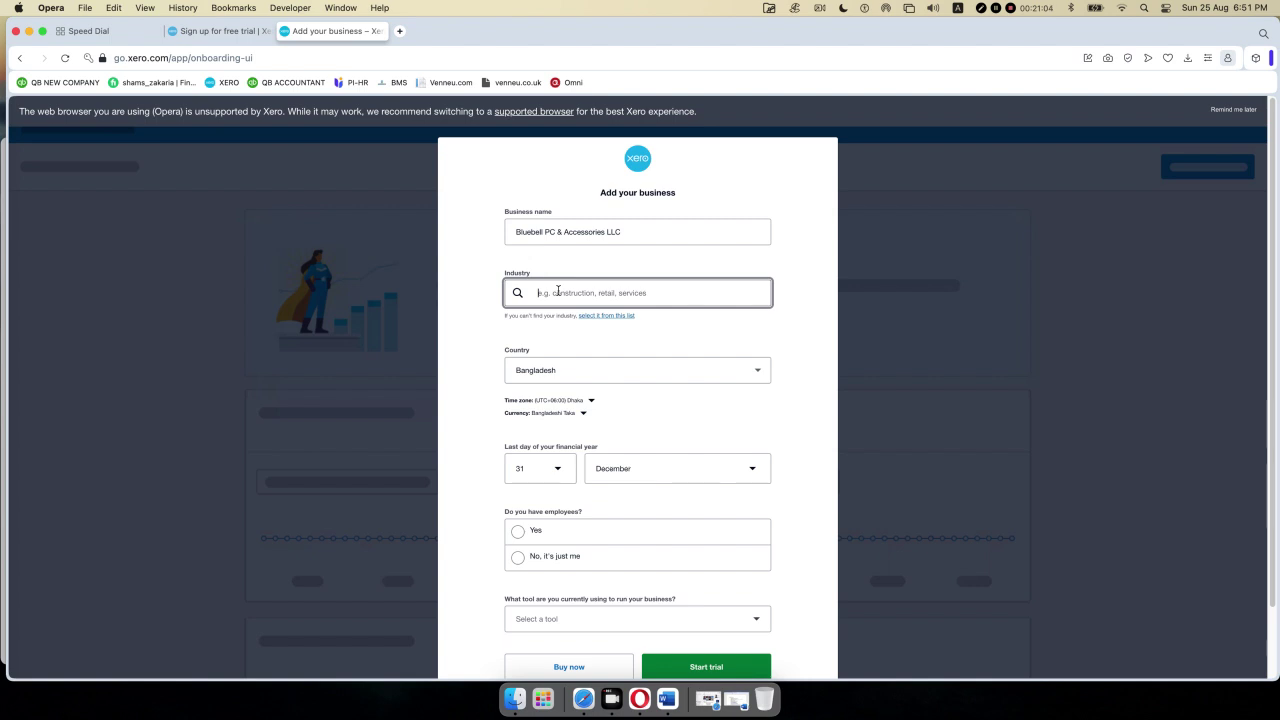
pyautogui.write('computer')
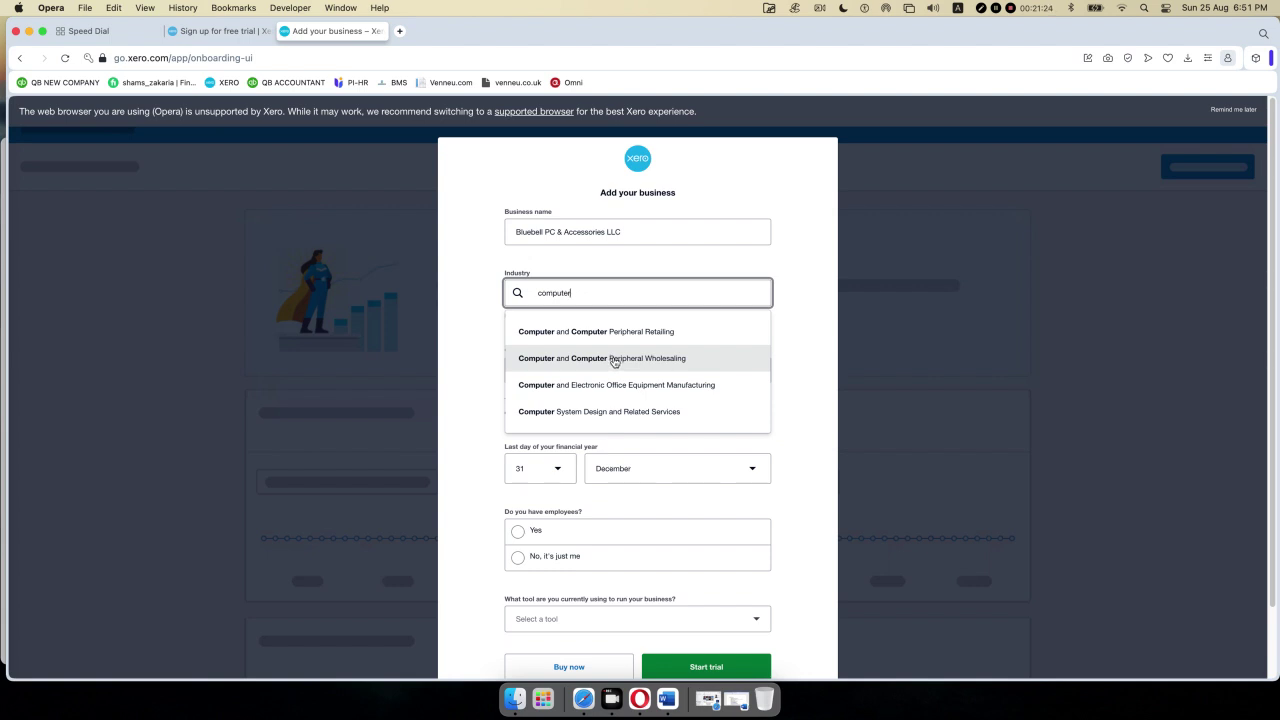
pyautogui.click(614, 359)
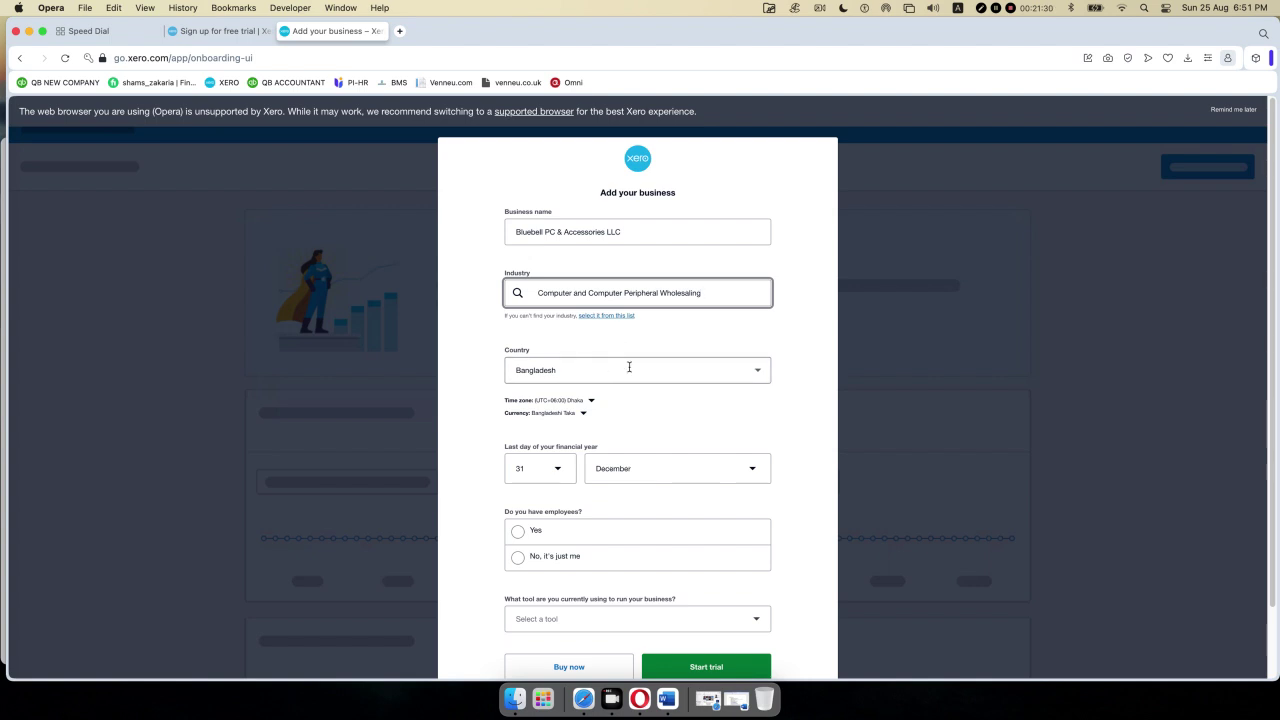
pyautogui.scroll(-1, 629, 367)
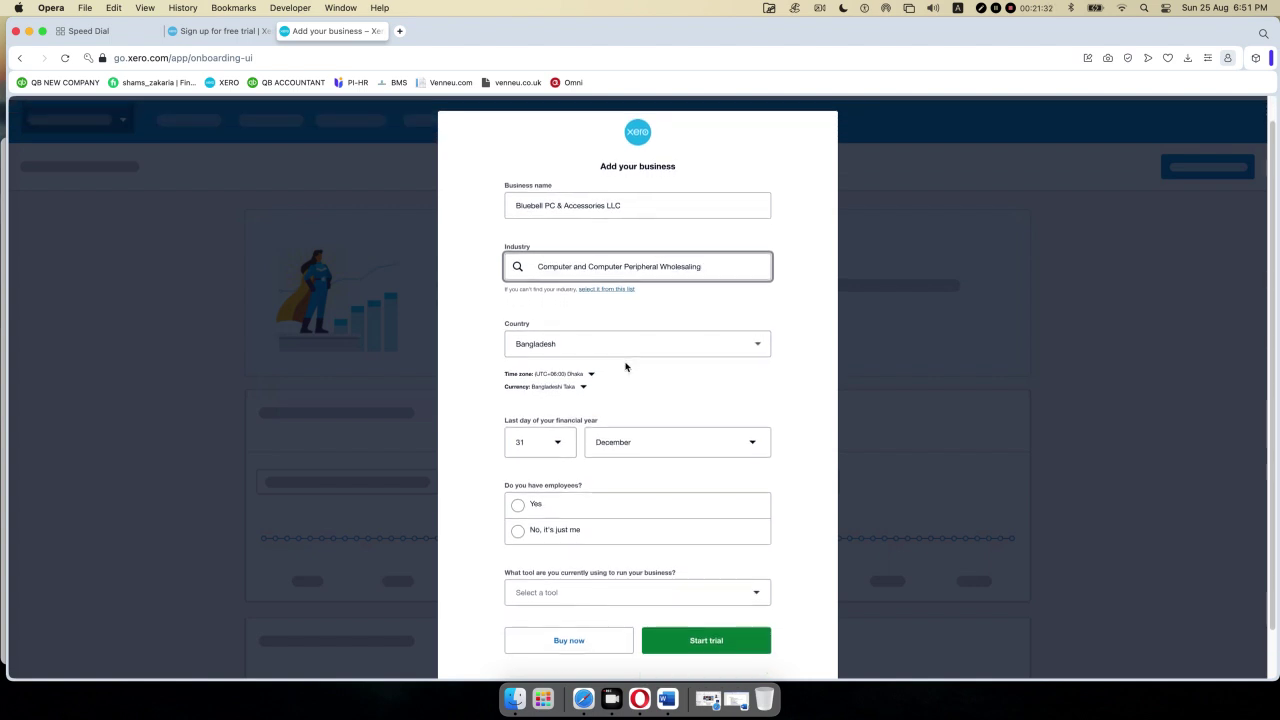
pyautogui.scroll(-1, 619, 368)
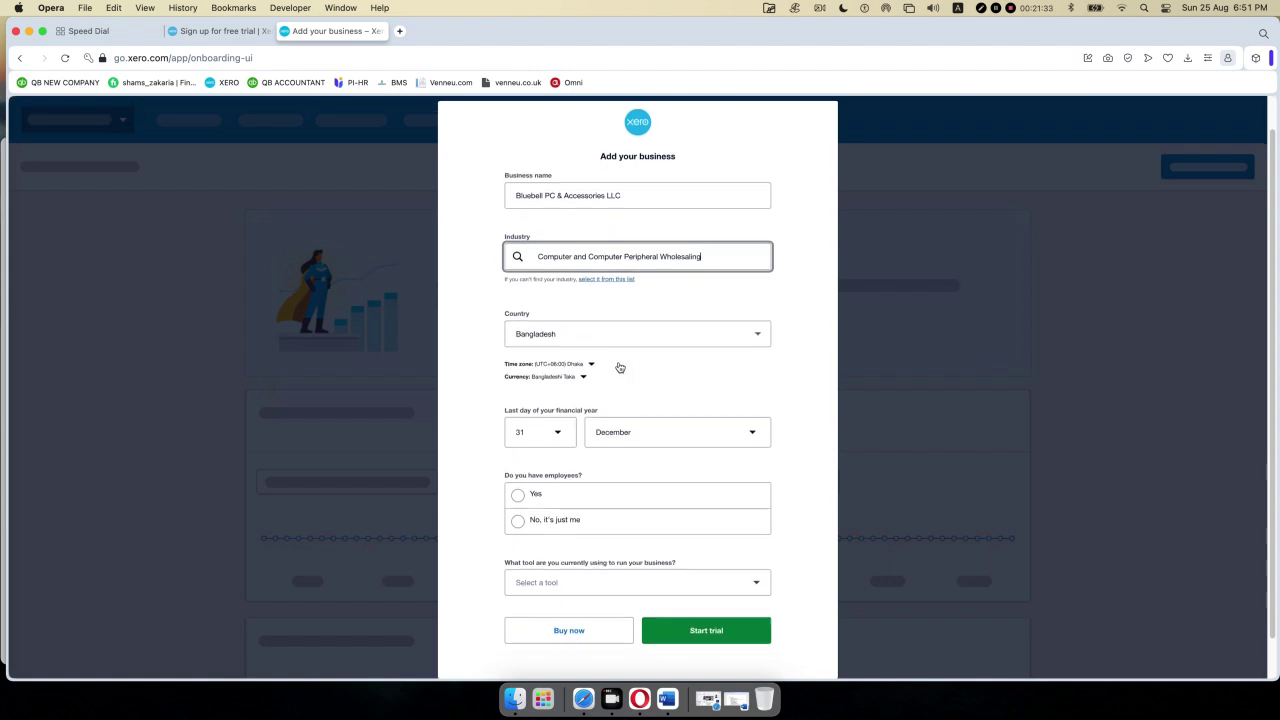
pyautogui.scroll(3, 619, 367)
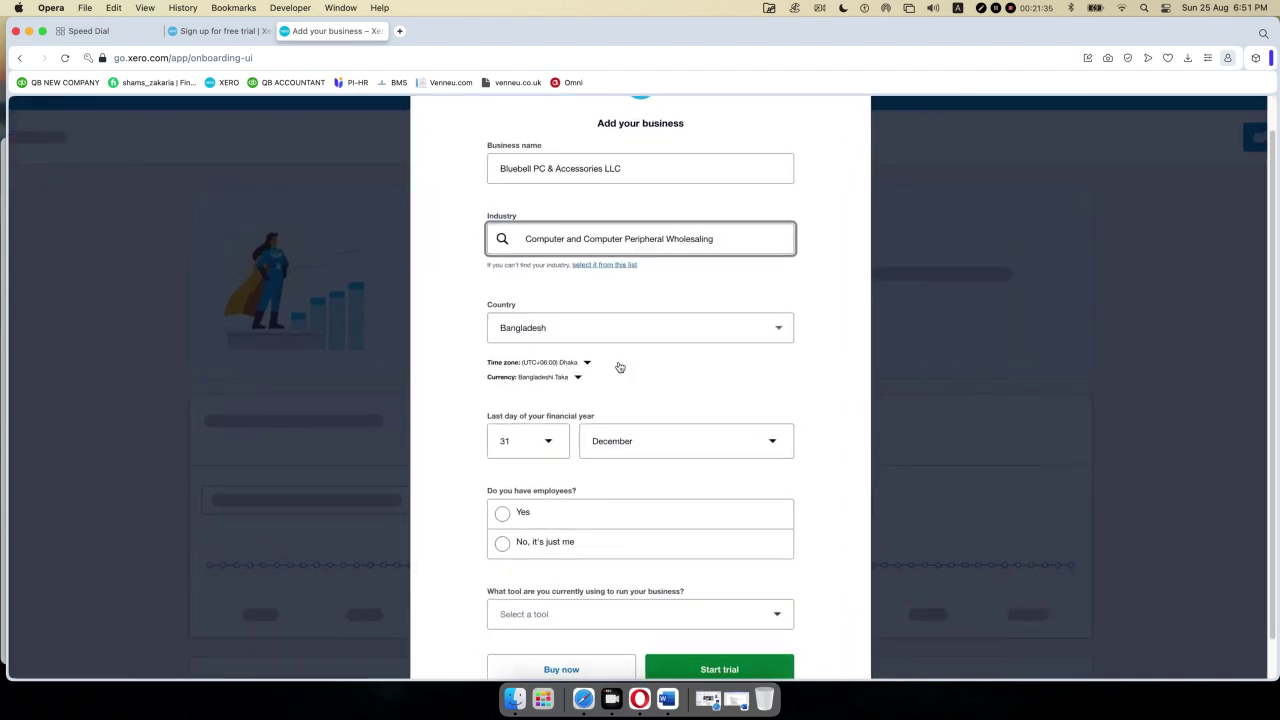
pyautogui.scroll(5, 614, 357)
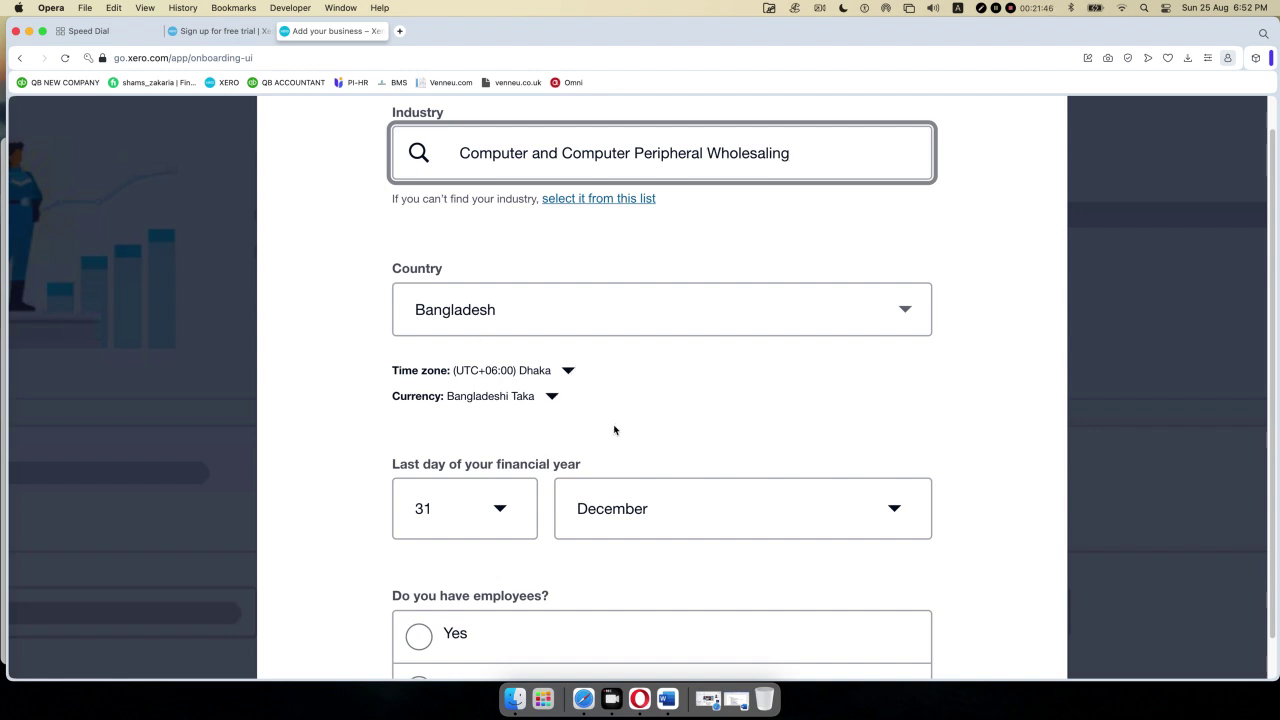
pyautogui.click(906, 313)
# - Replace Bangladesh with United Kingdom as the country, giving UTC+00:00 and a 31 March year end
pyautogui.click(906, 313)
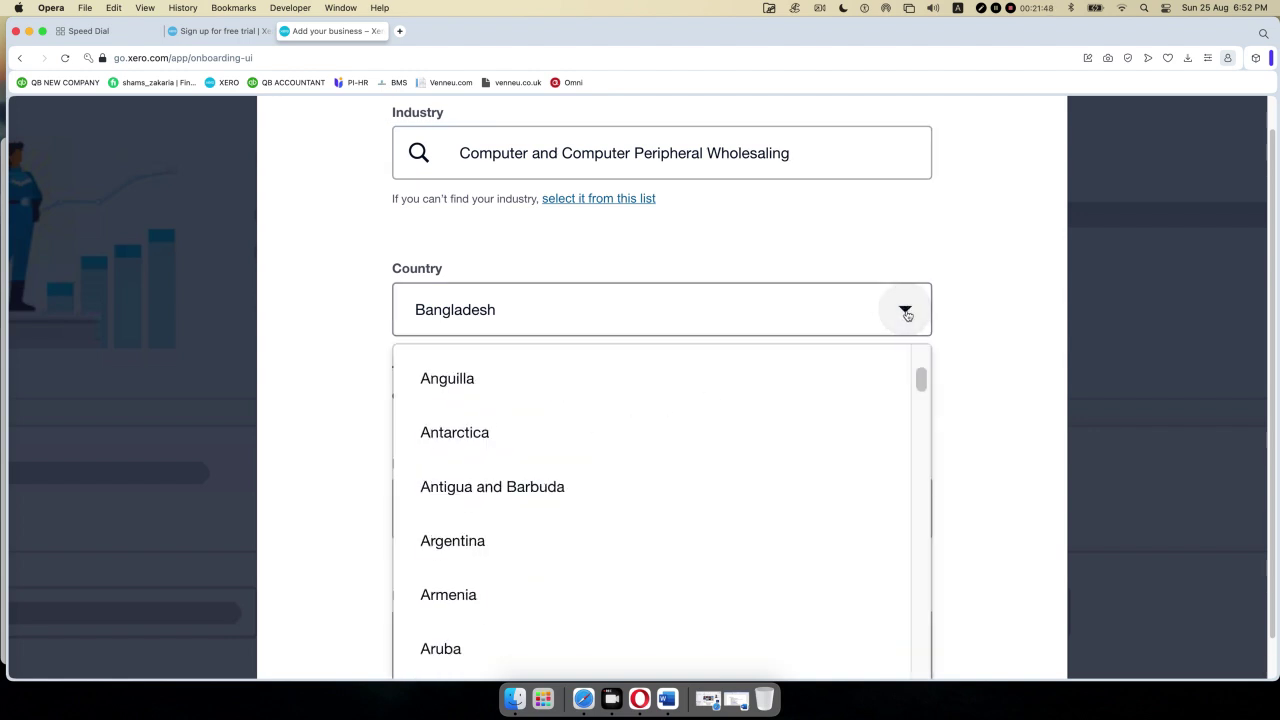
pyautogui.click(906, 313)
pyautogui.moveTo(551, 306); pyautogui.dragTo(312, 314)
pyautogui.press('BackSpace')
pyautogui.write('n')
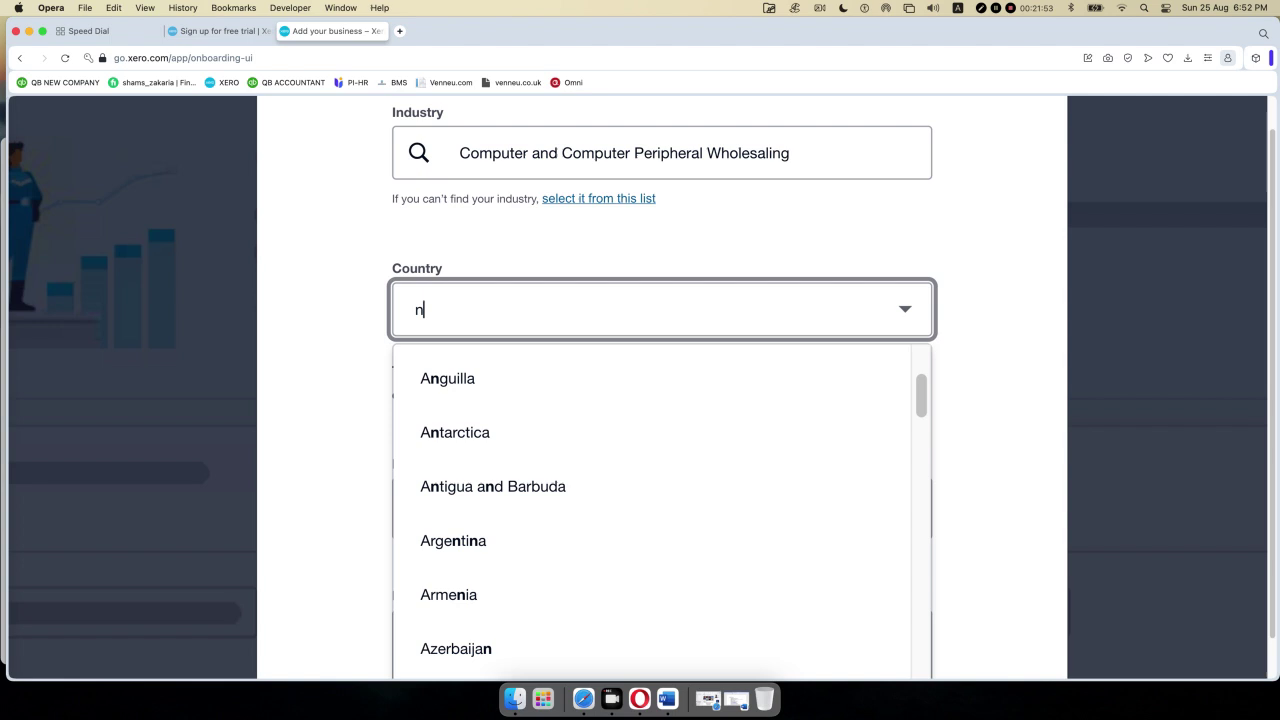
pyautogui.press('BackSpace')
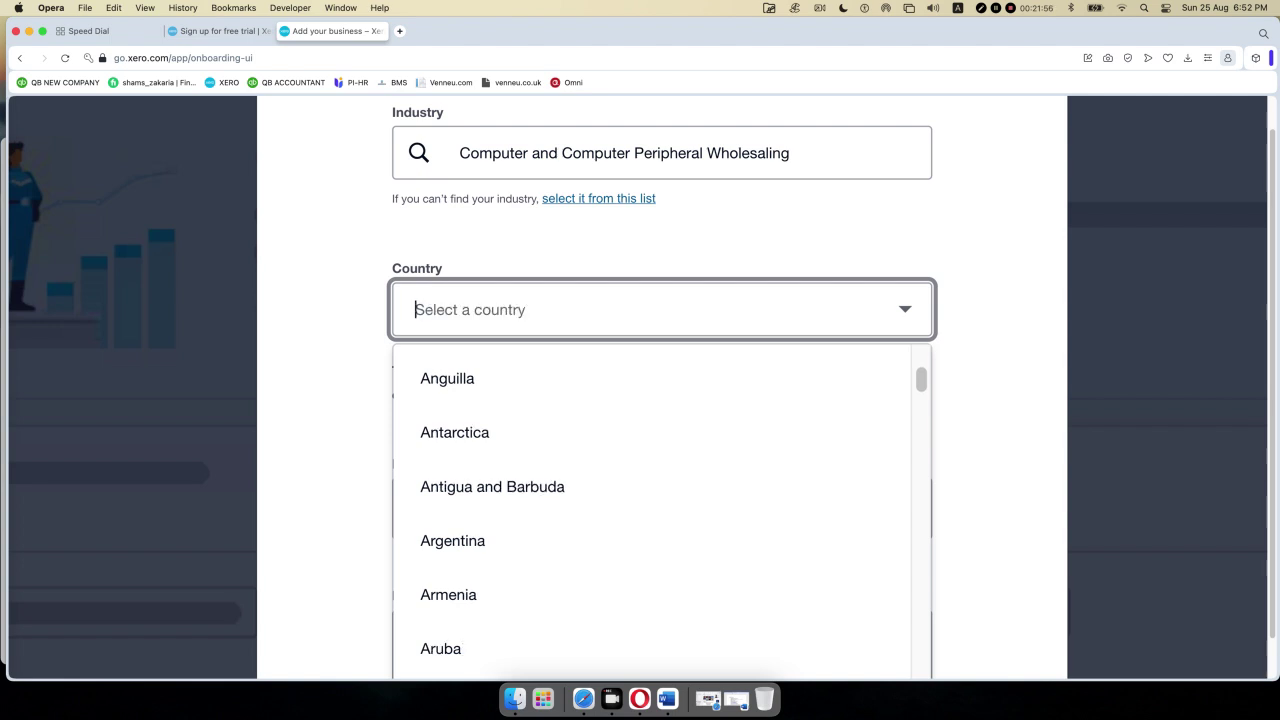
pyautogui.write('united')
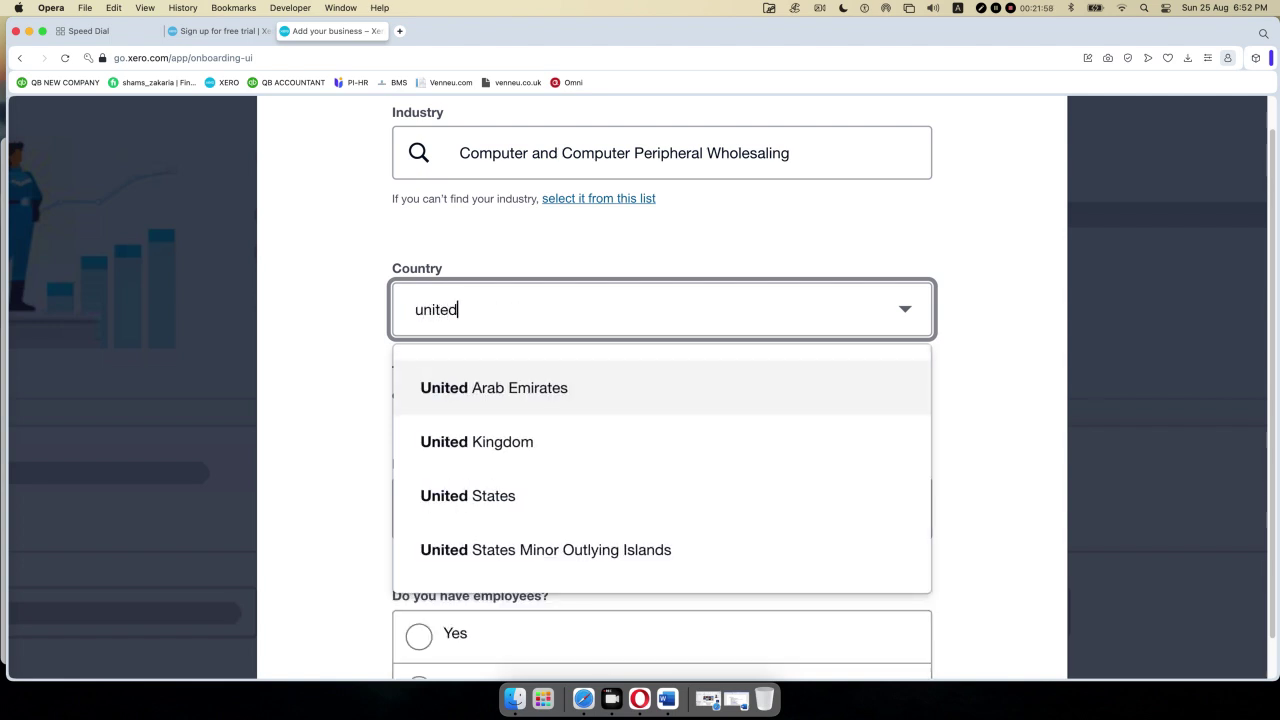
pyautogui.click(457, 443)
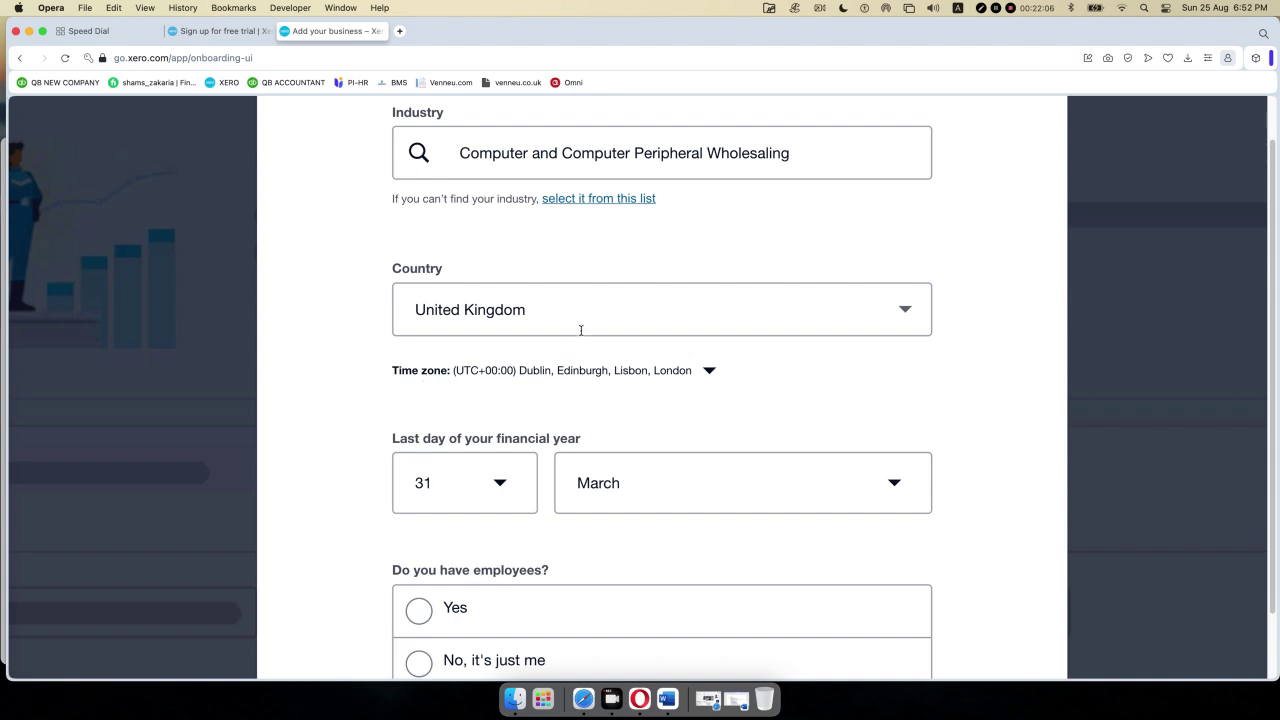
# - Switch the country to Australia, giving UTC+10:00 Canberra, Melbourne, Sydney with GST ticked
pyautogui.click(906, 312)
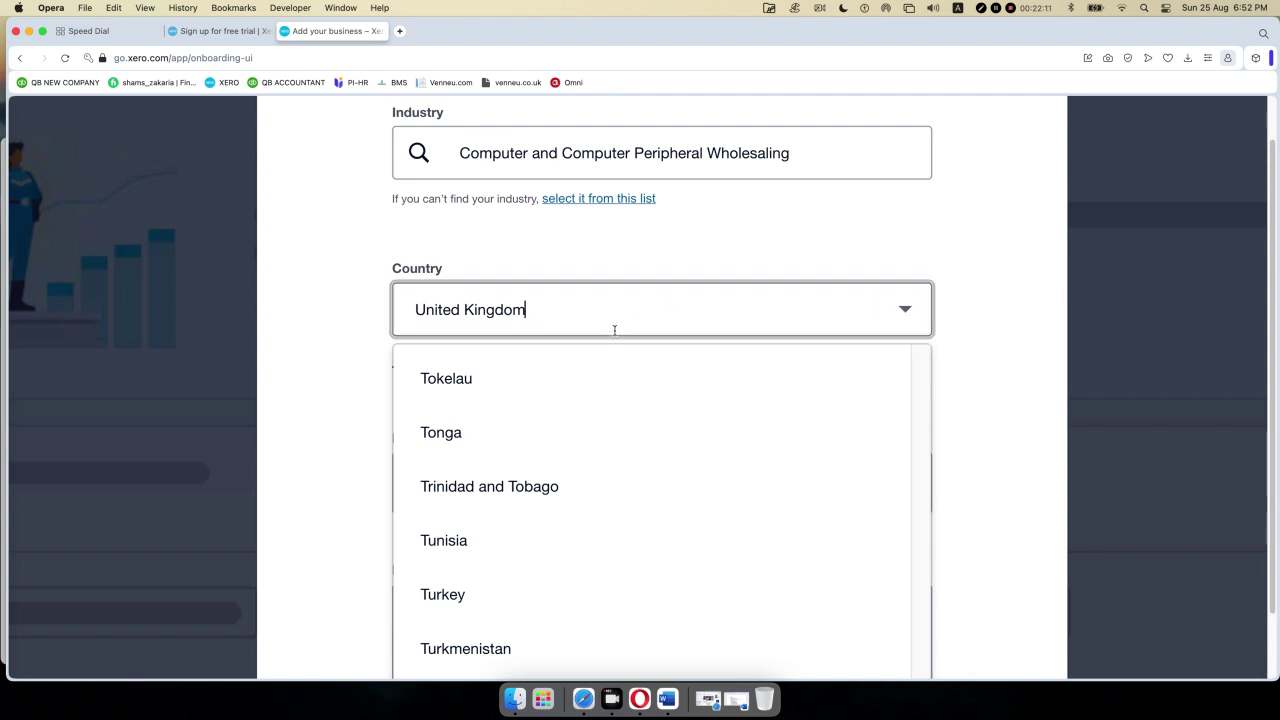
pyautogui.moveTo(614, 329); pyautogui.dragTo(390, 320)
pyautogui.press('BackSpace')
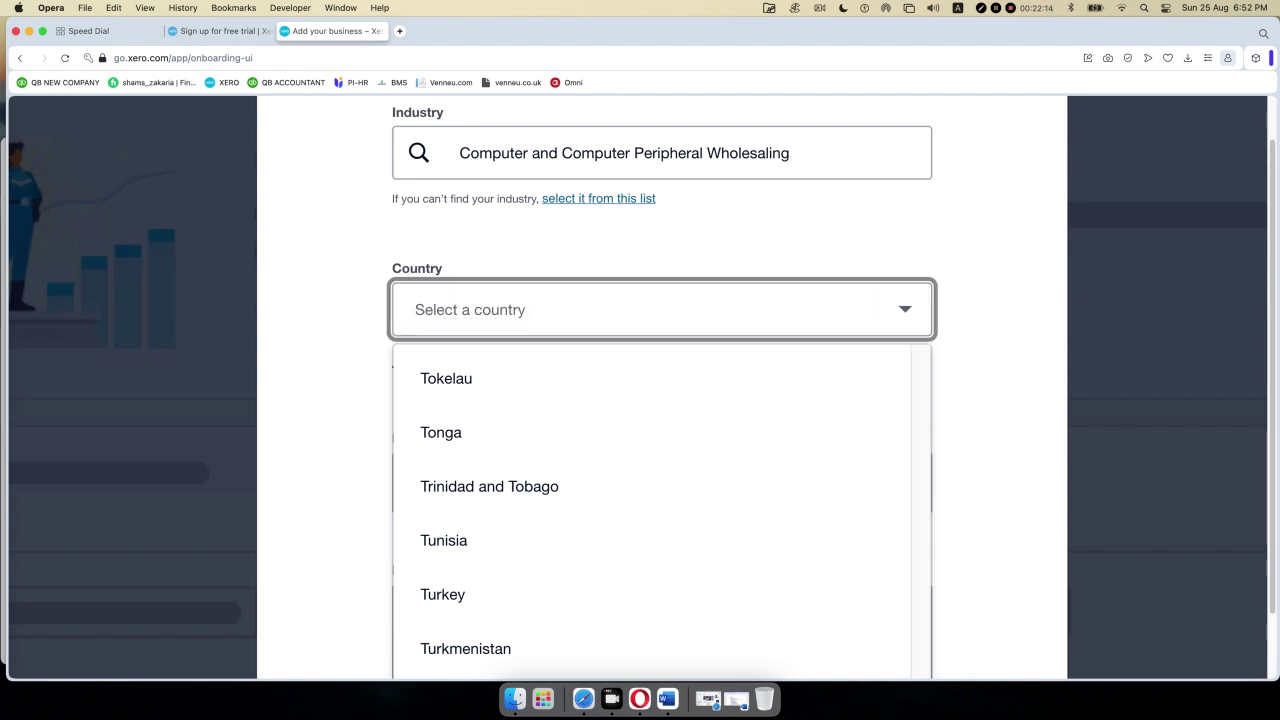
pyautogui.write('aust')
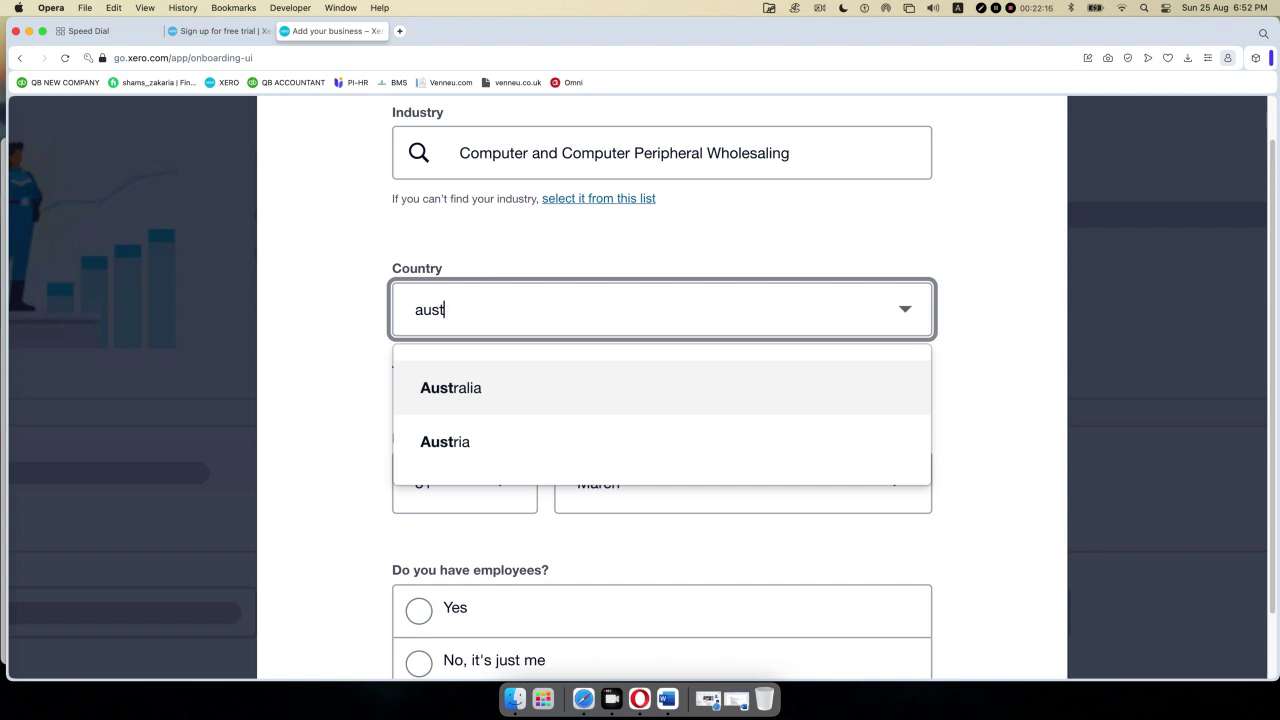
pyautogui.click(429, 390)
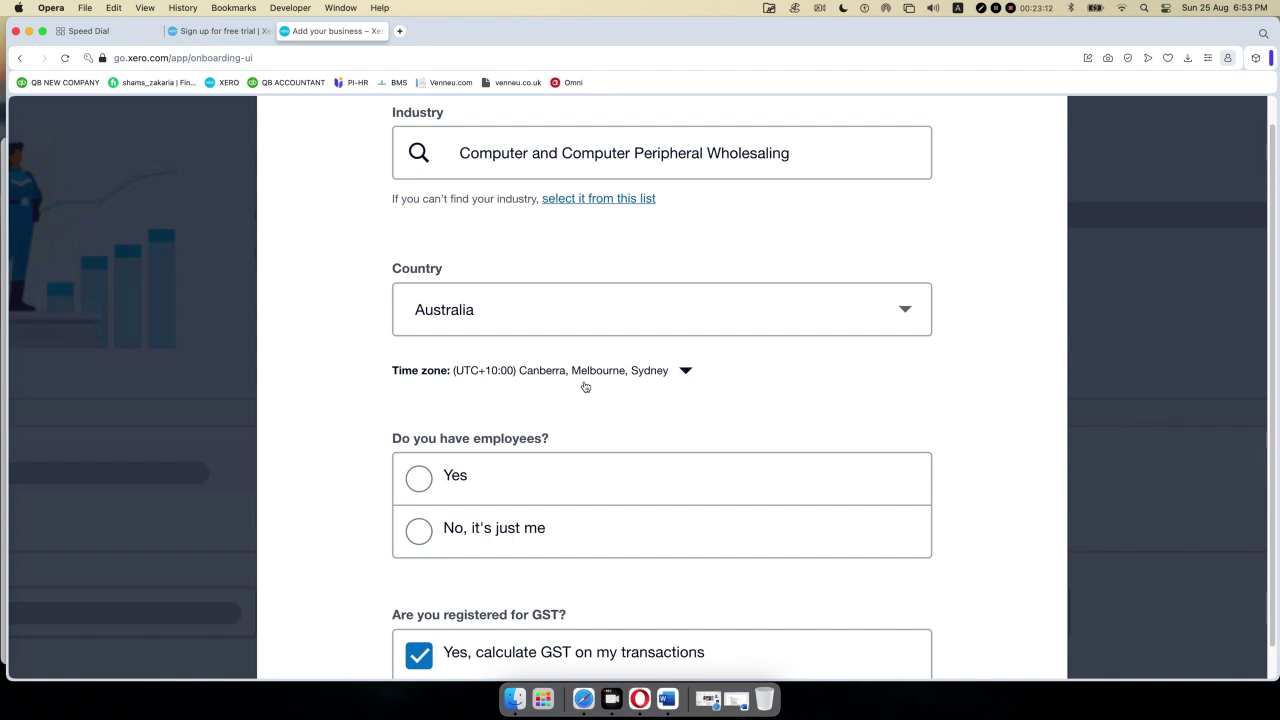
# - Set the country back to Bangladesh, with Dhaka time zone, Bangladeshi Taka and 31 December year end
pyautogui.click(915, 316)
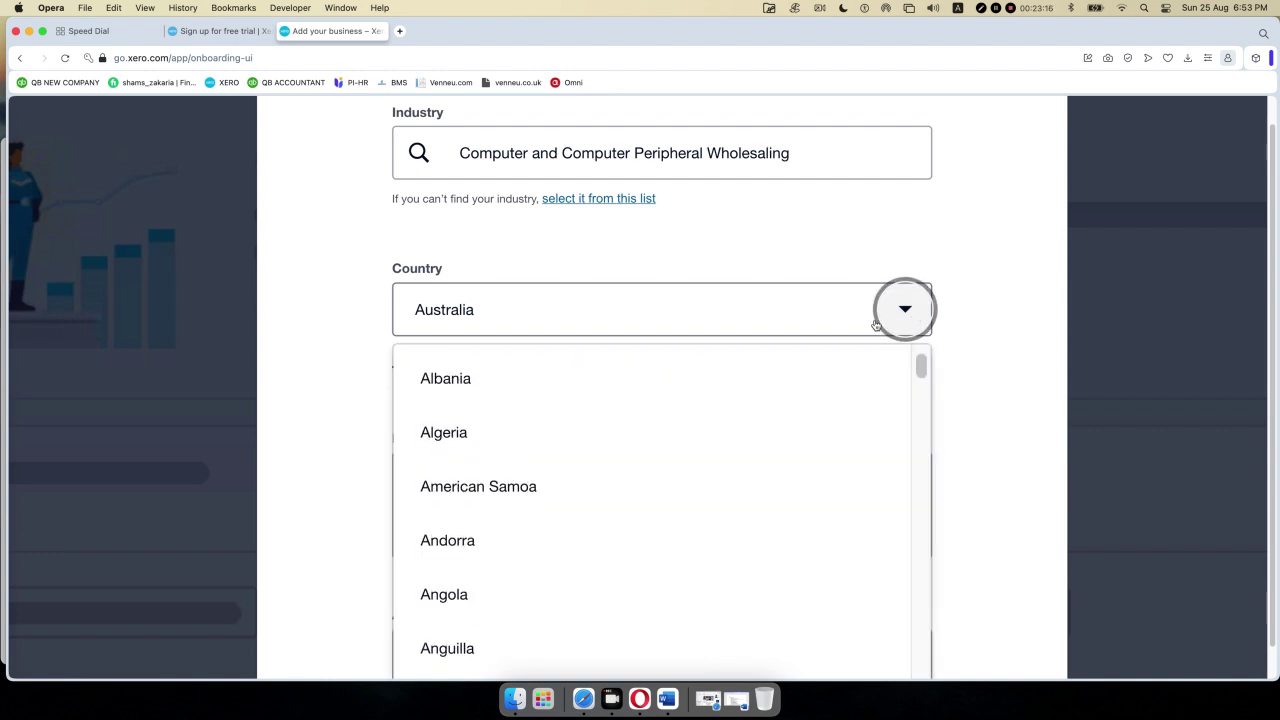
pyautogui.moveTo(566, 328); pyautogui.dragTo(353, 312)
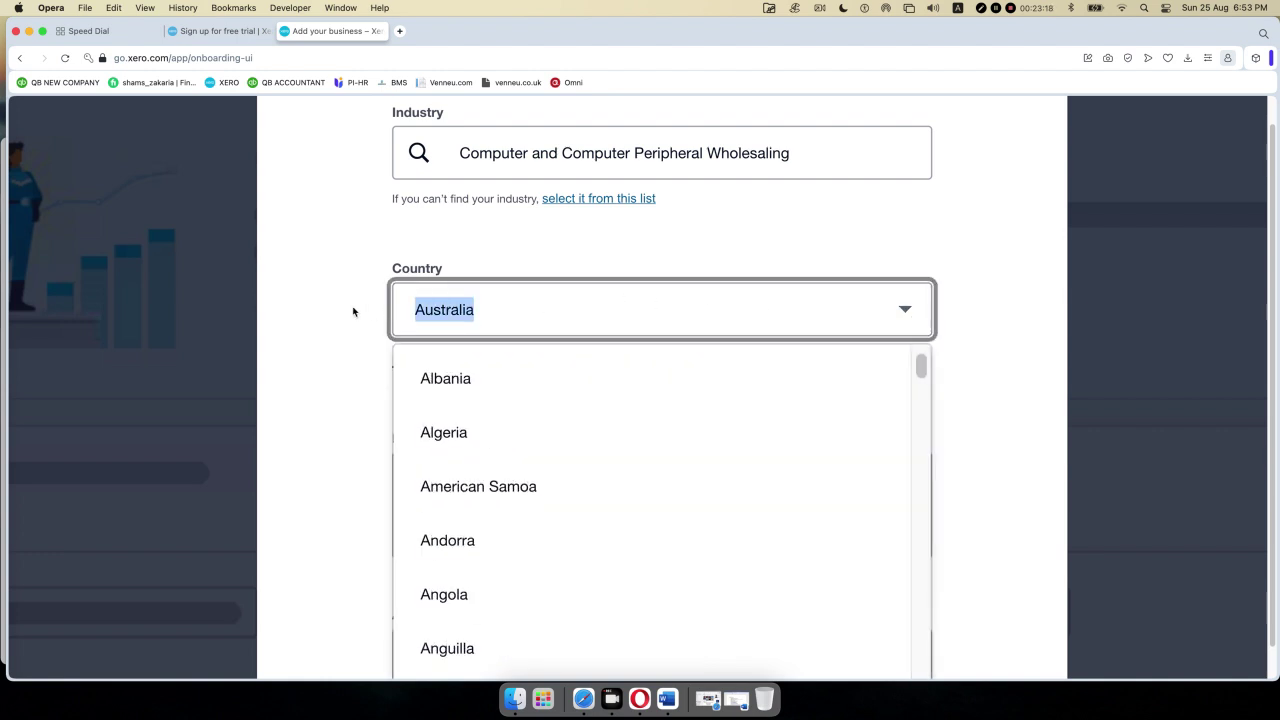
pyautogui.press('BackSpace')
pyautogui.write('b')
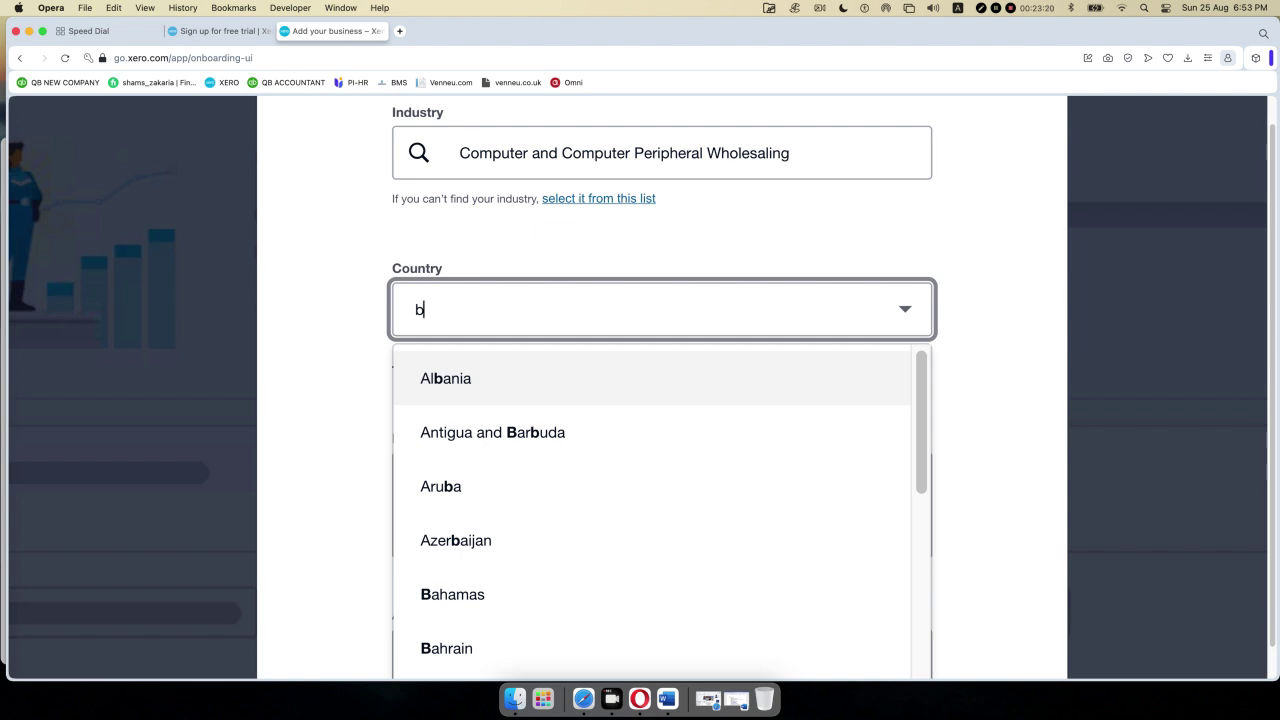
pyautogui.write('ang')
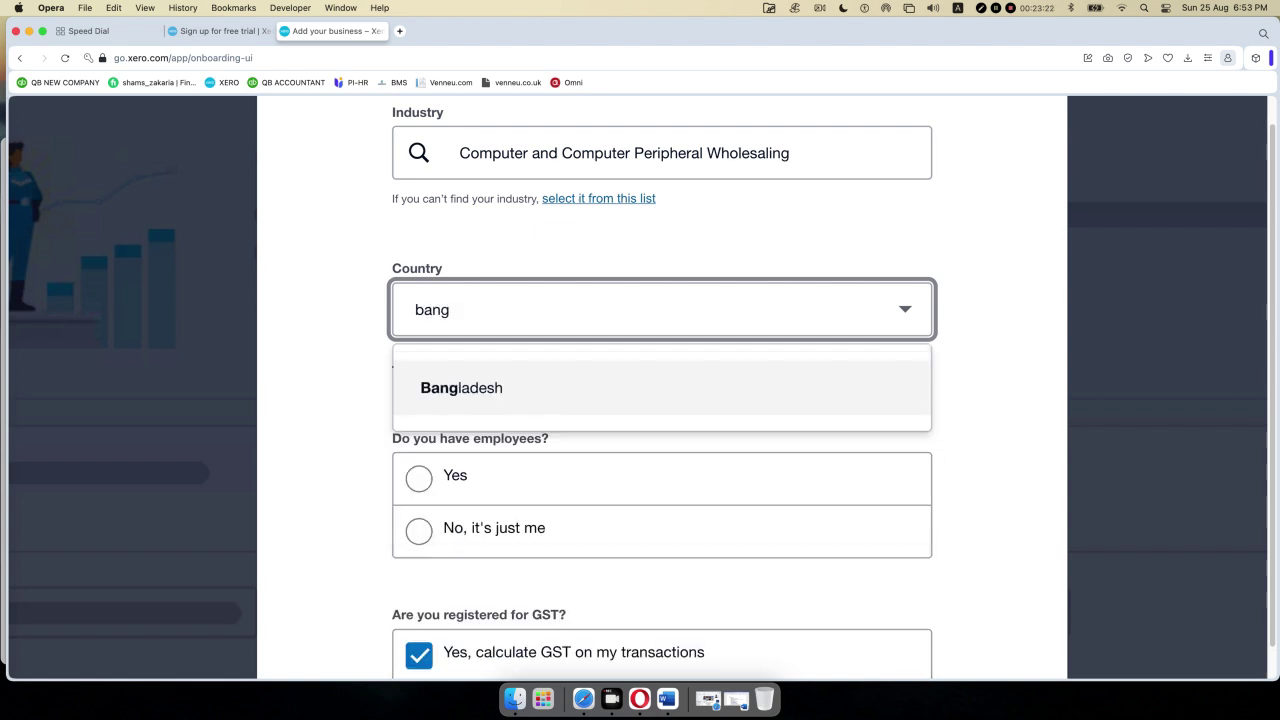
pyautogui.click(517, 382)
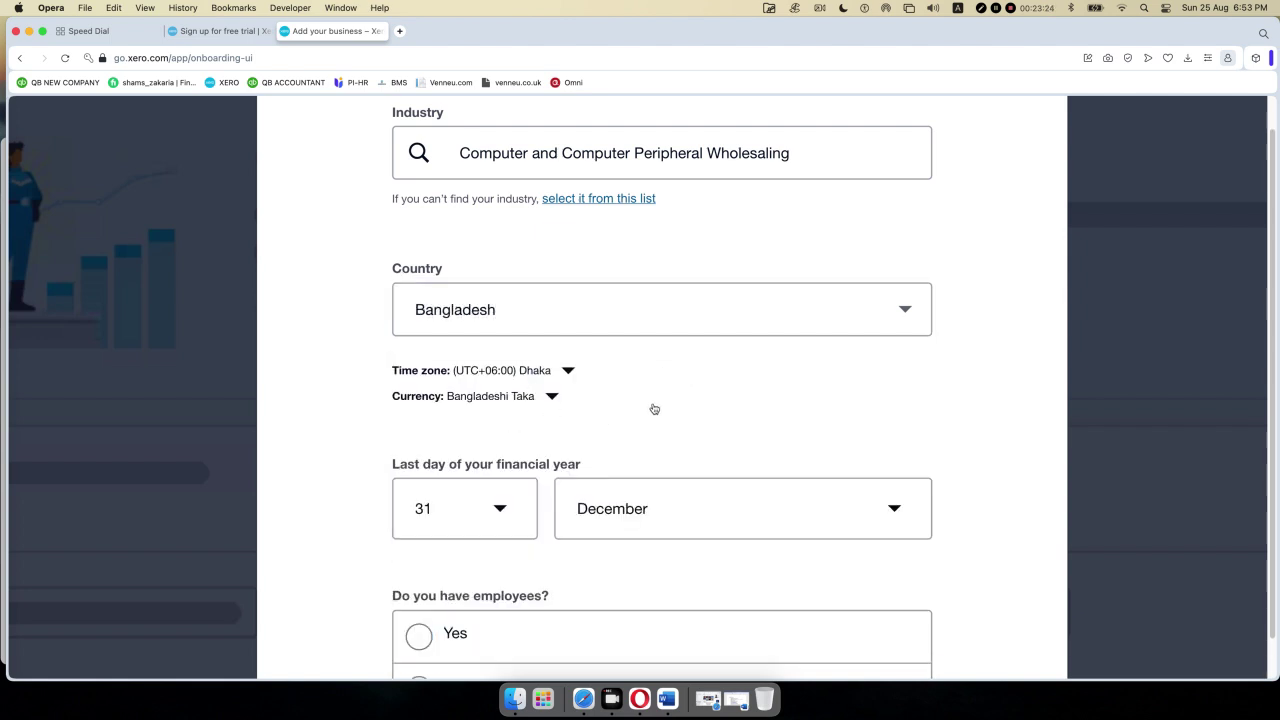
pyautogui.scroll(-1, 686, 411)
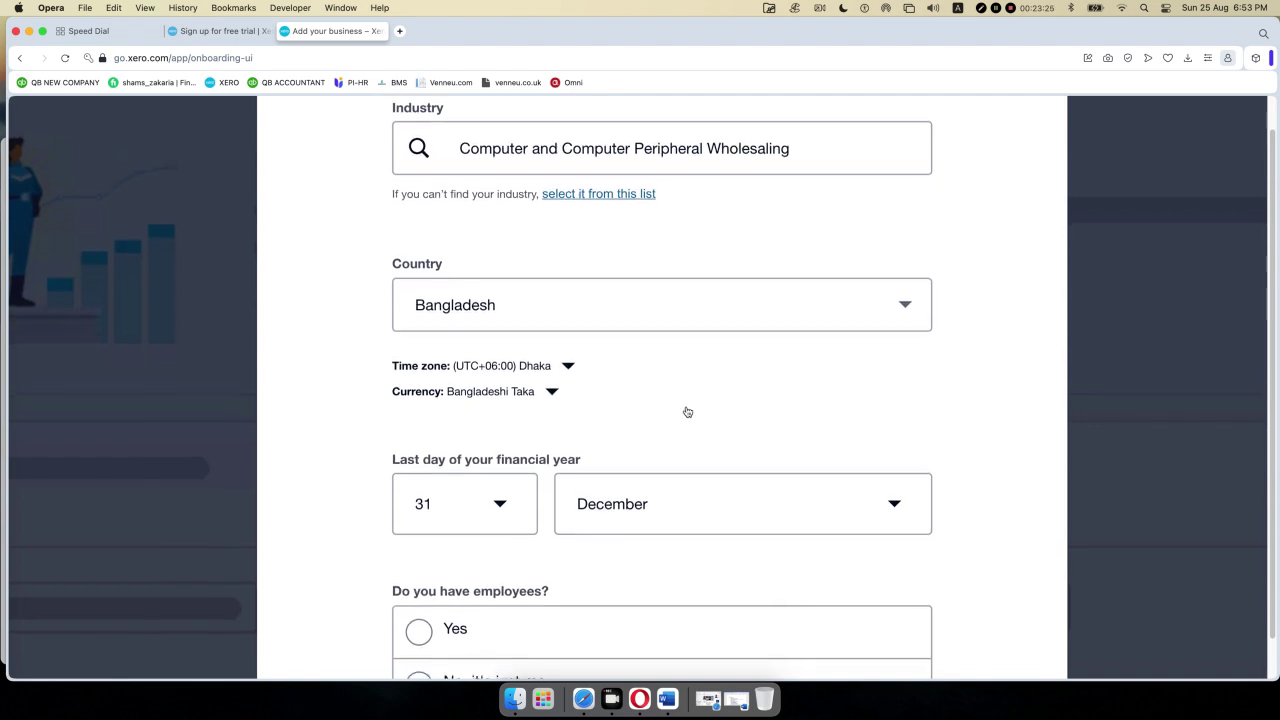
pyautogui.scroll(-3, 687, 412)
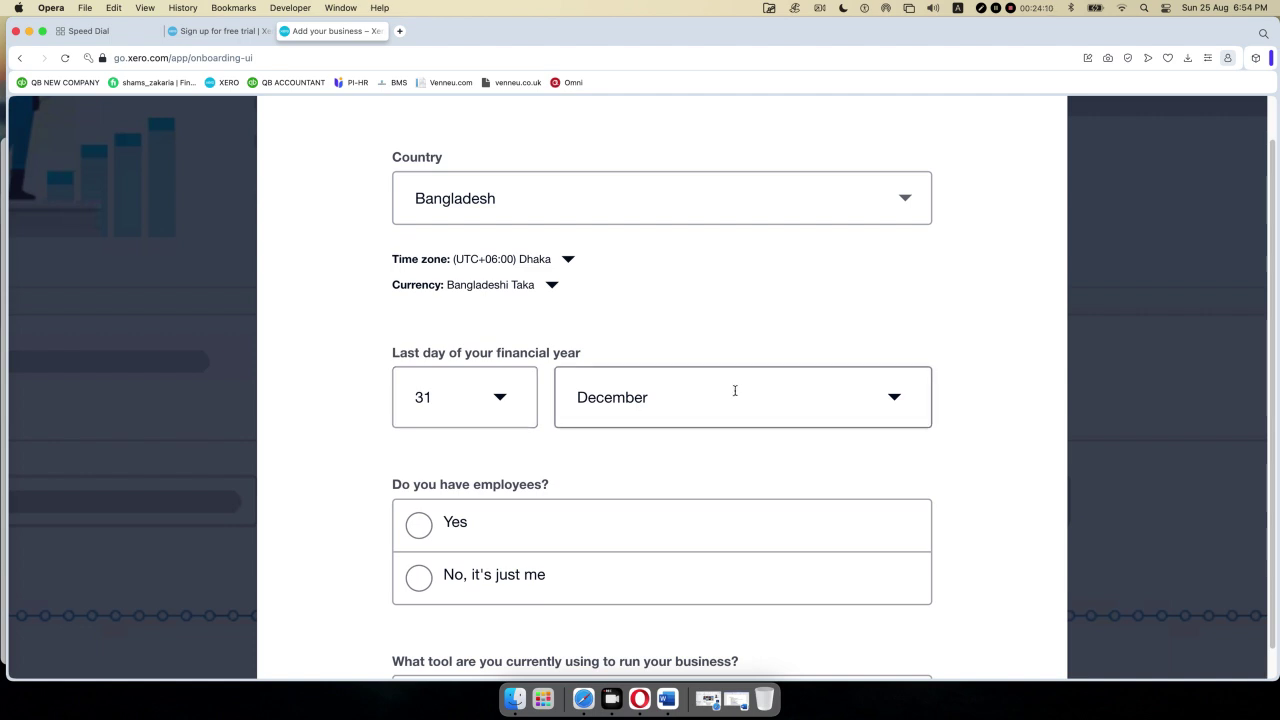
# - Answer Yes to 'Do you have employees?'
pyautogui.scroll(-5, 735, 392)
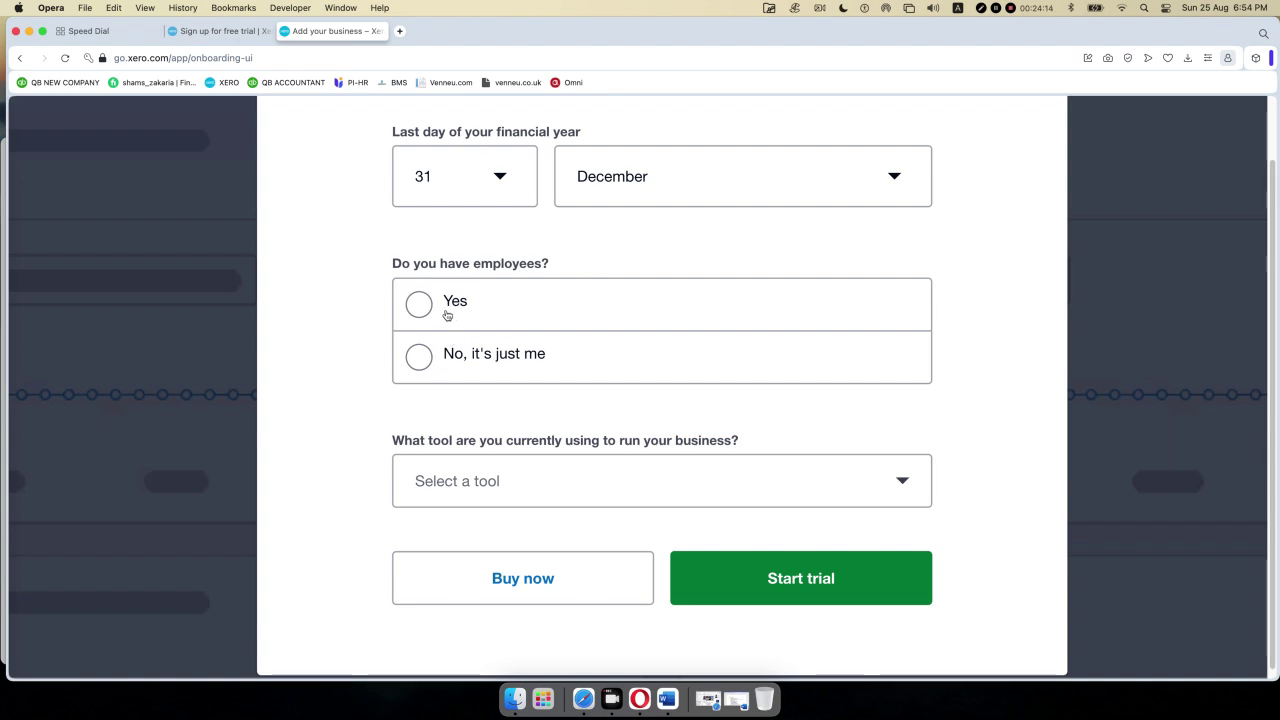
pyautogui.click(421, 305)
pyautogui.scroll(-2, 829, 422)
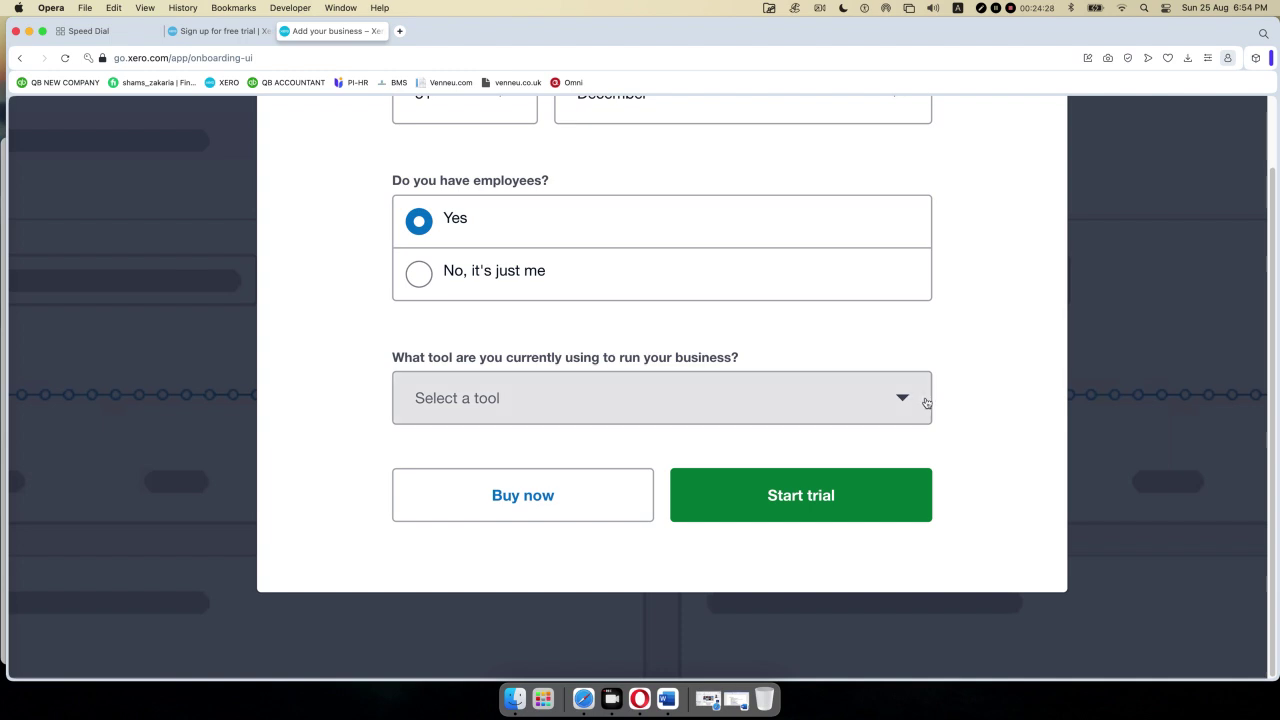
# - Choose Other as the tool the business currently uses
pyautogui.click(926, 402)
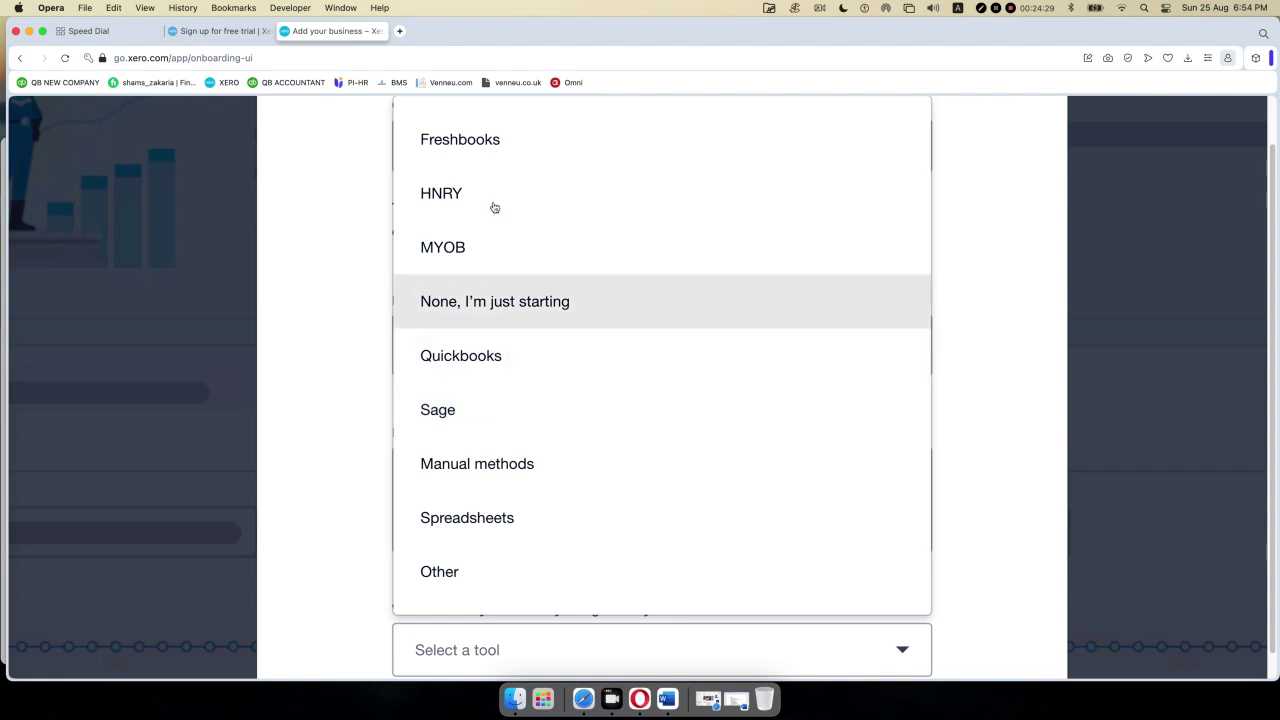
pyautogui.scroll(5, 486, 185)
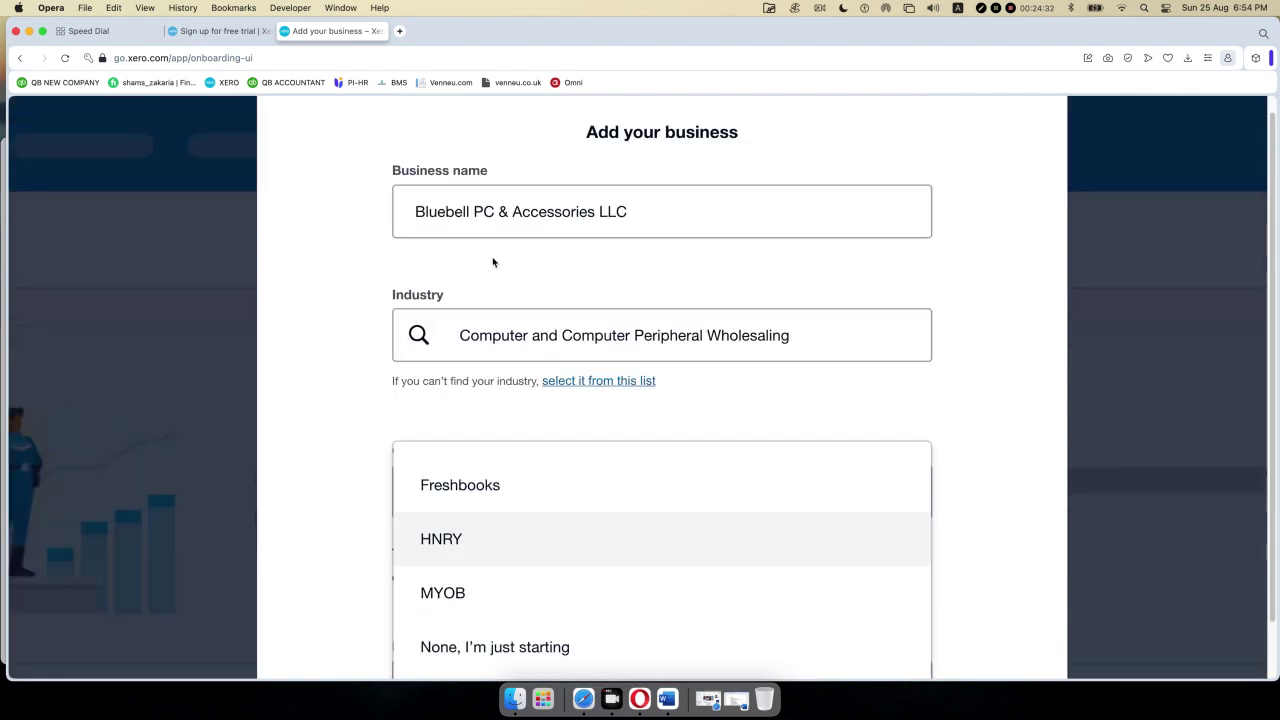
pyautogui.scroll(-4, 492, 262)
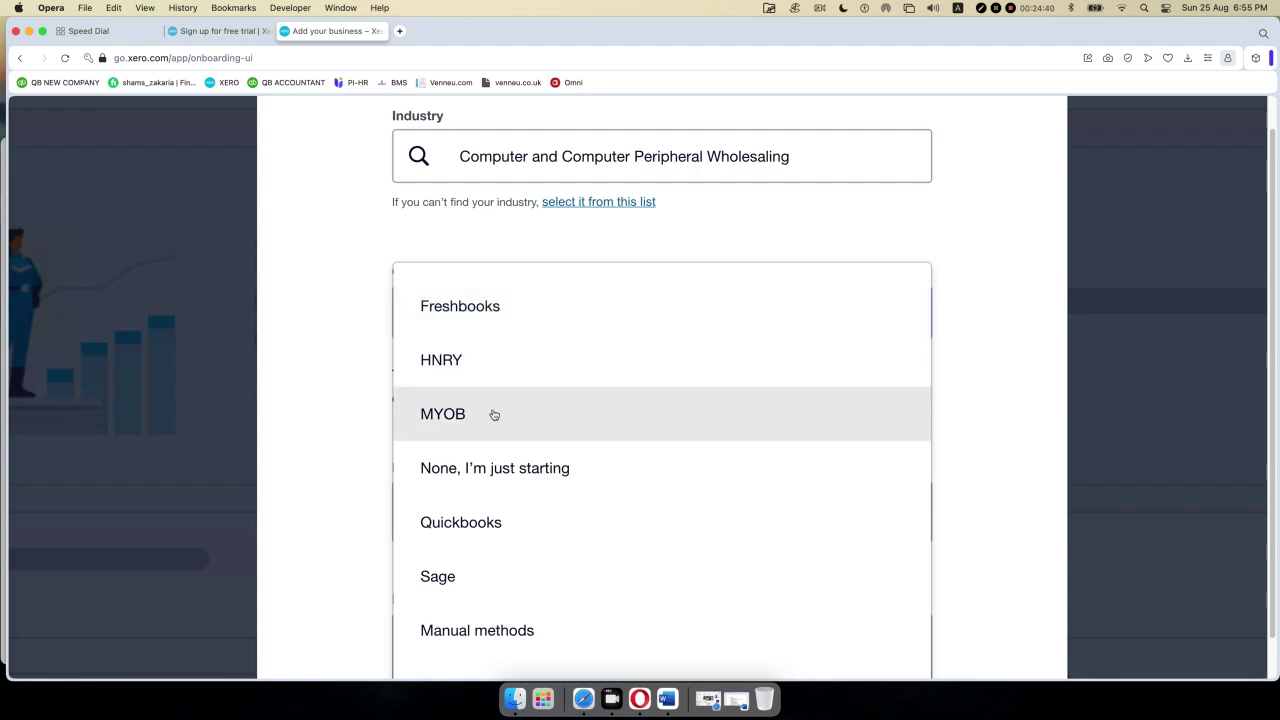
pyautogui.scroll(-1, 492, 414)
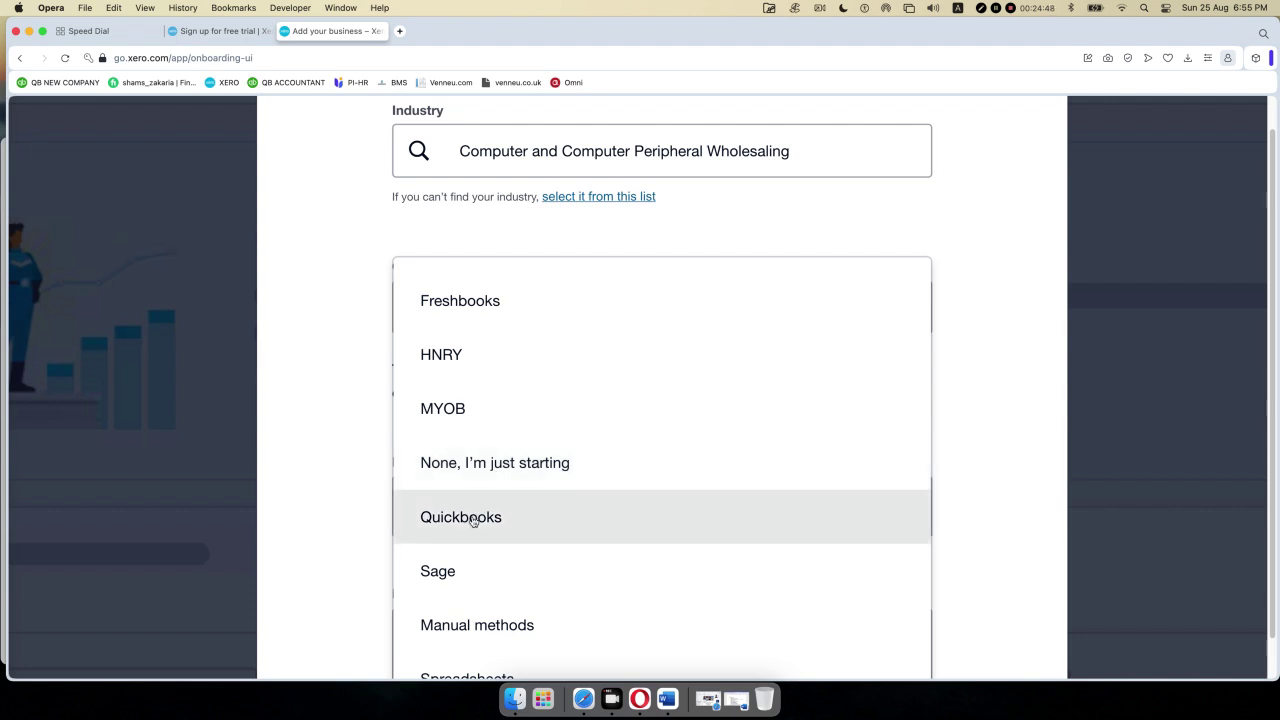
pyautogui.scroll(-1, 614, 560)
pyautogui.scroll(-3, 614, 555)
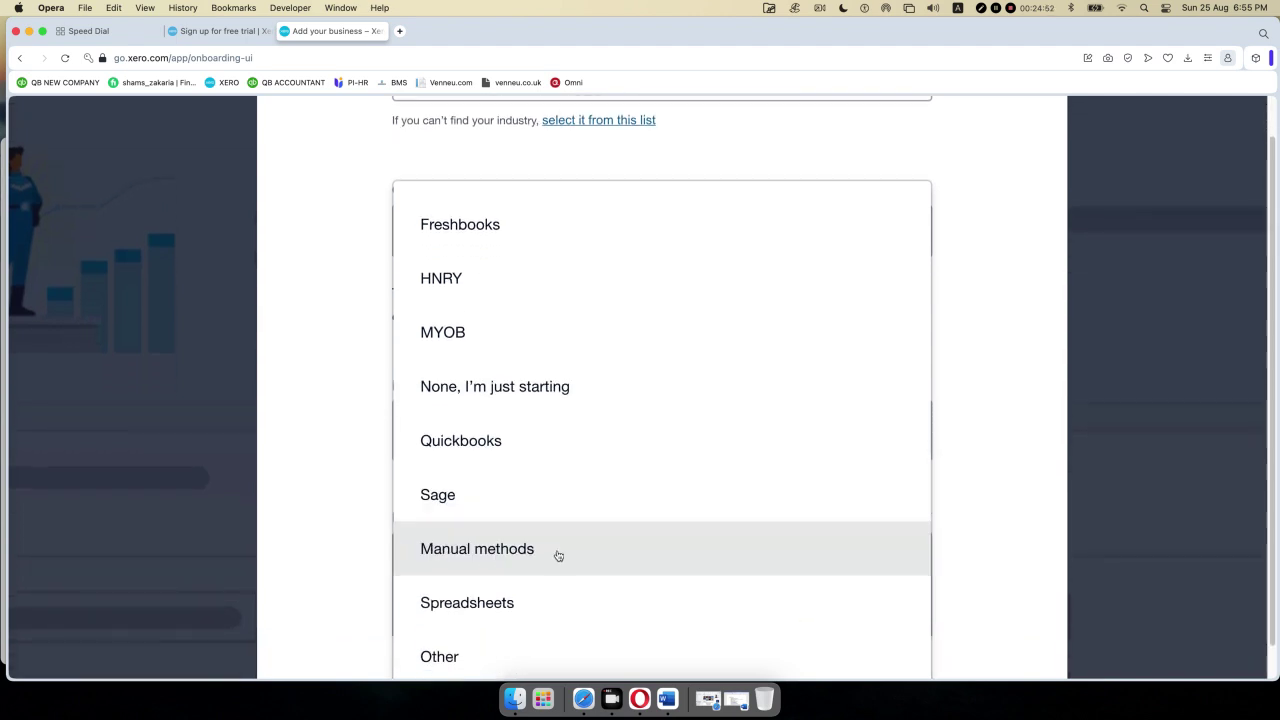
pyautogui.scroll(-2, 558, 545)
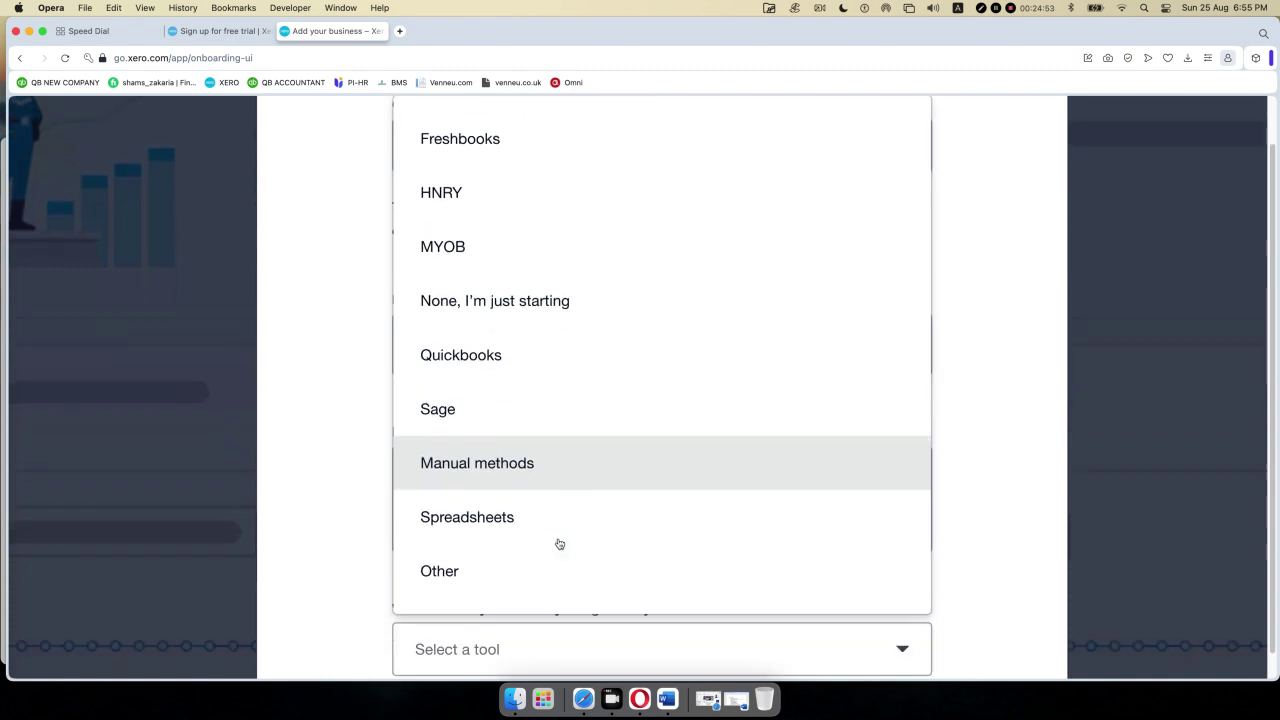
pyautogui.click(466, 573)
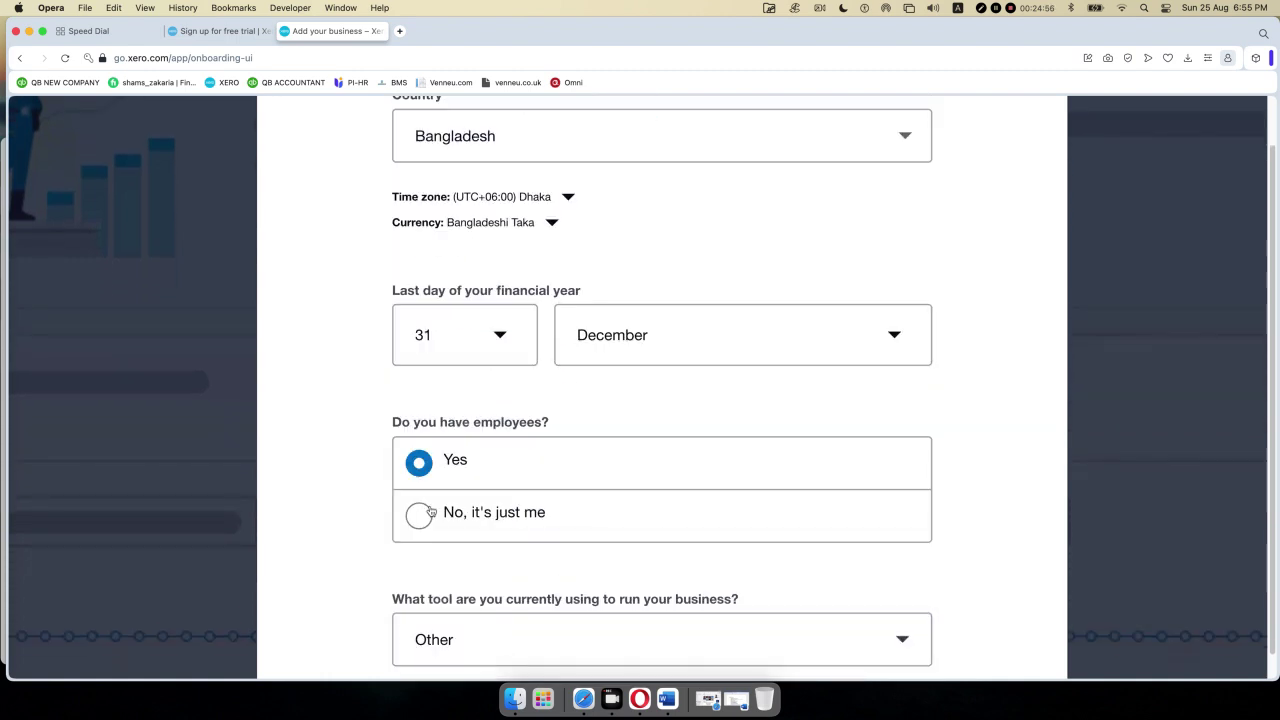
pyautogui.scroll(-5, 358, 524)
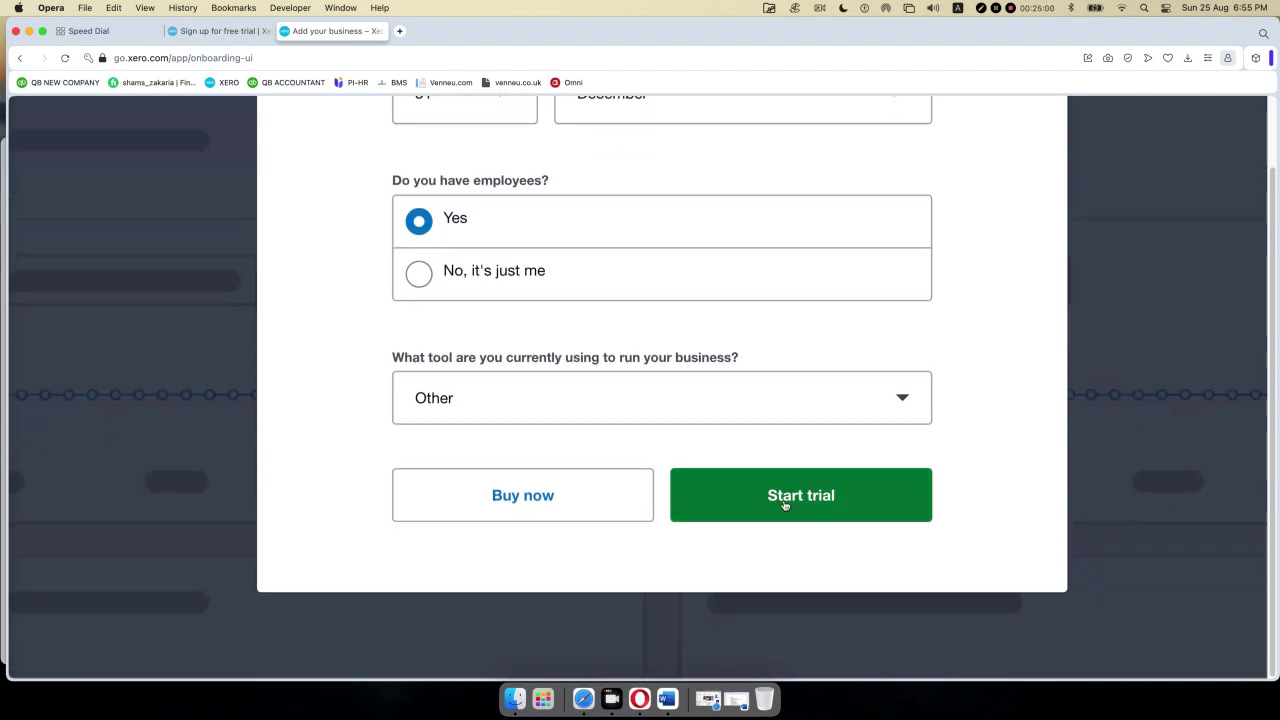
# - Switch the current tool to Quickbooks and start the 30-day trial
pyautogui.click(786, 417)
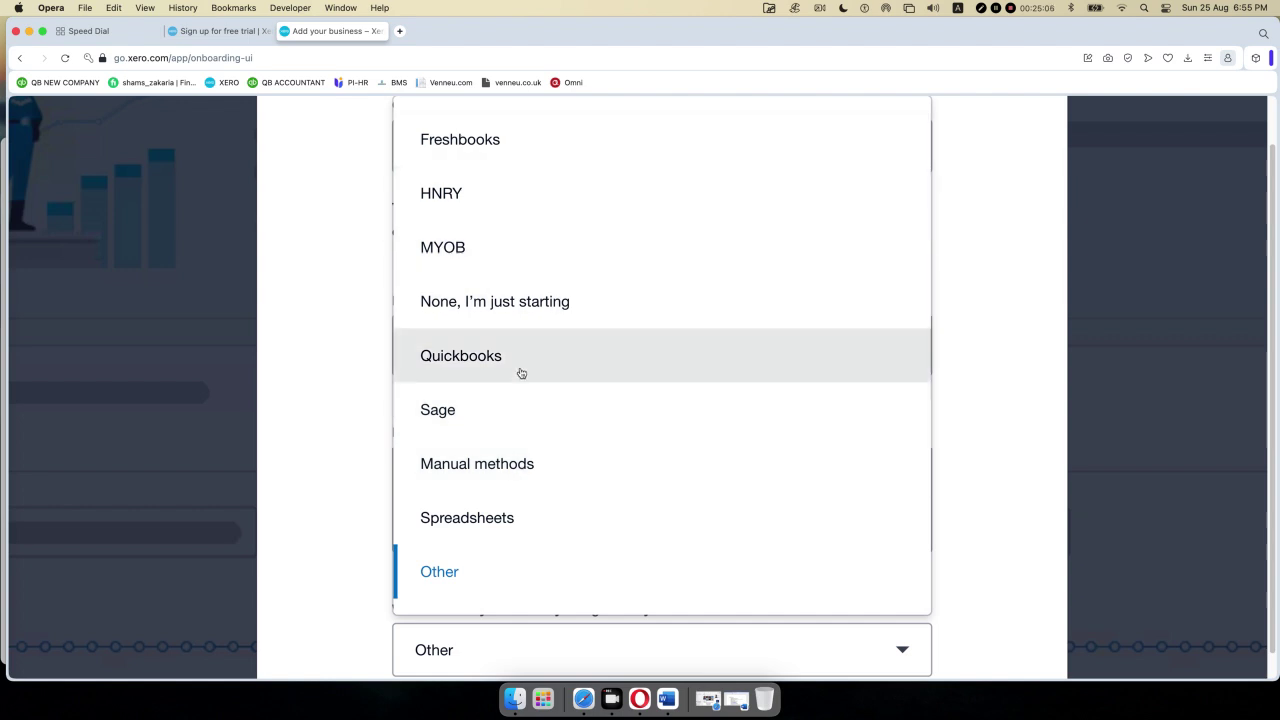
pyautogui.click(517, 371)
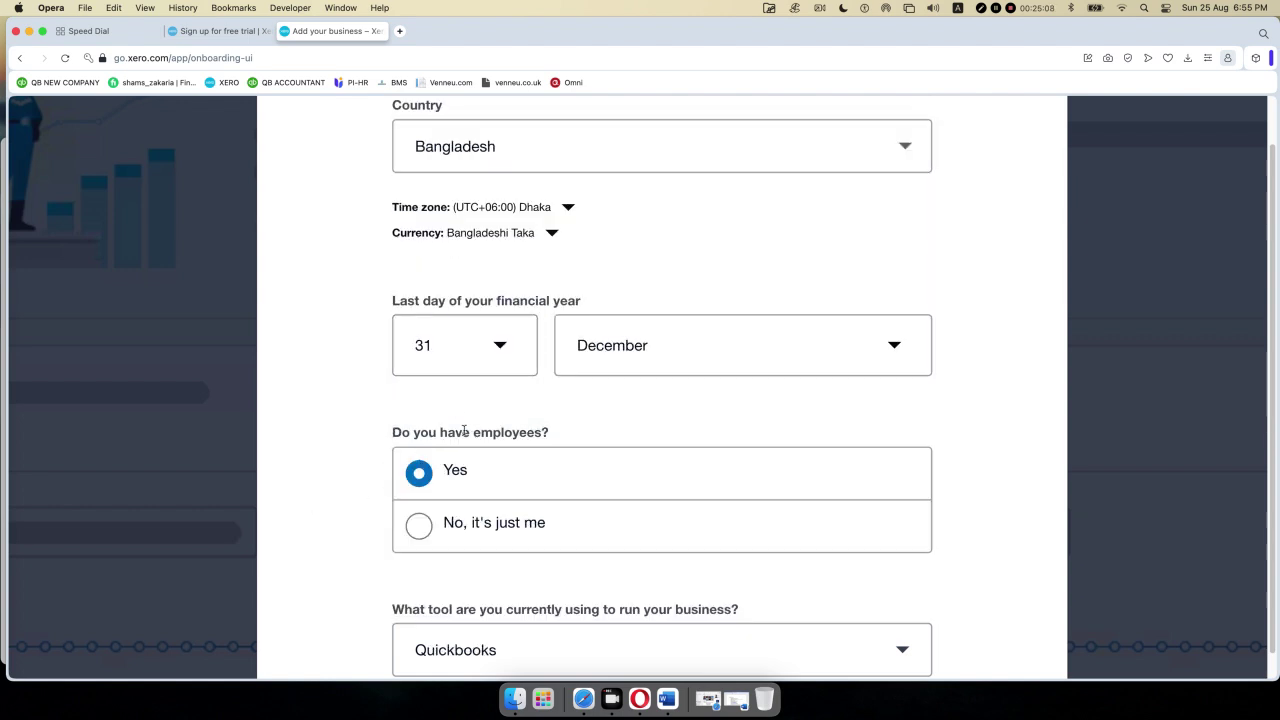
pyautogui.scroll(-2, 511, 403)
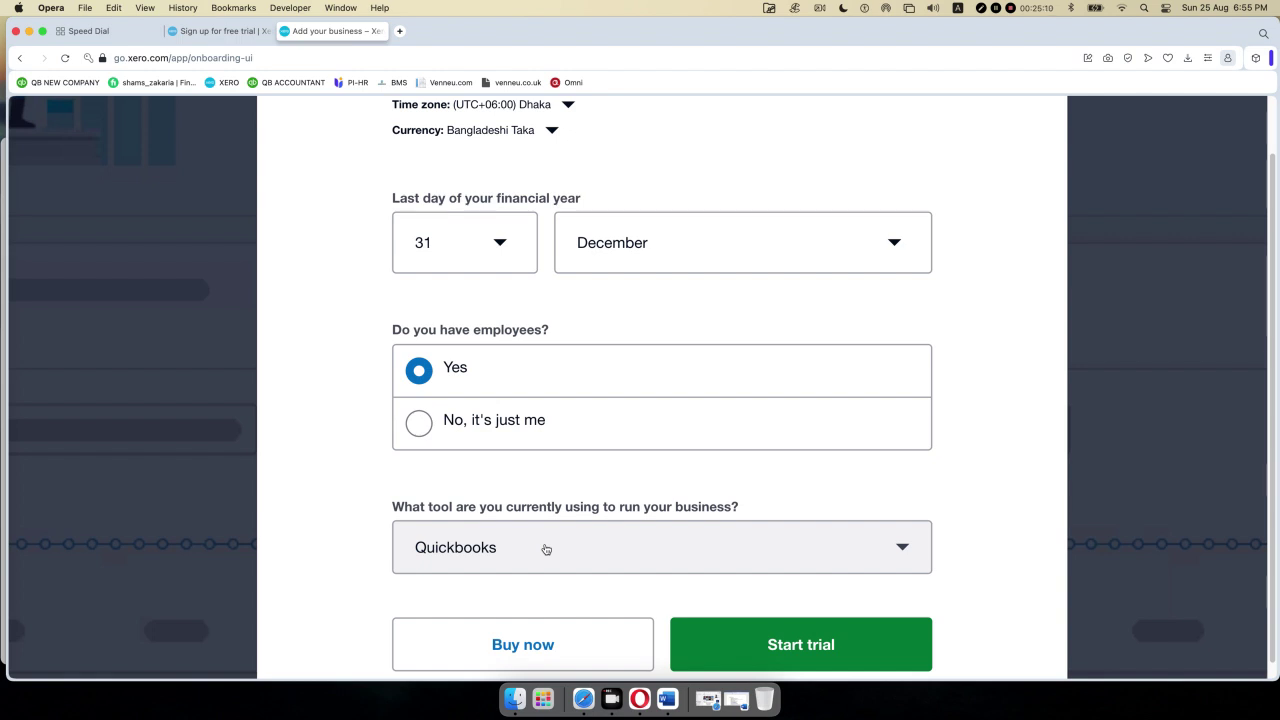
pyautogui.click(794, 647)
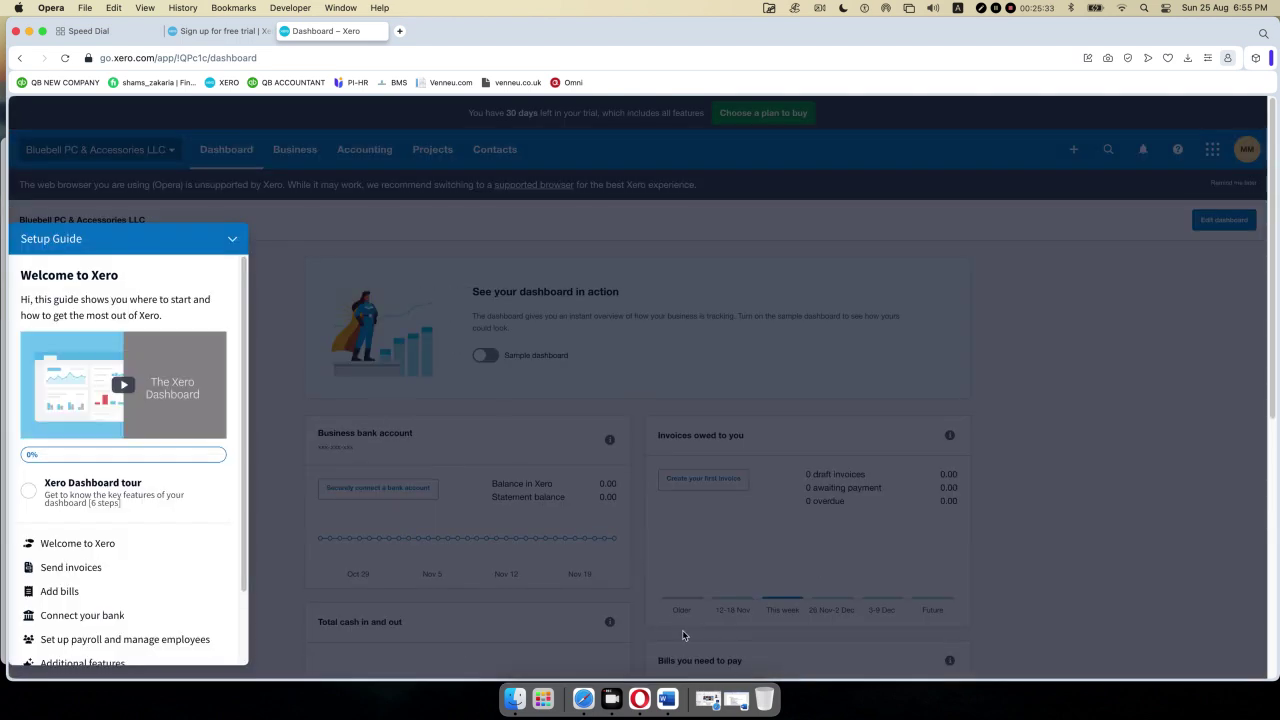
# - Collapse the Setup Guide panel and open the Bluebell PC & Accessories LLC organisation menu
pyautogui.click(232, 238)
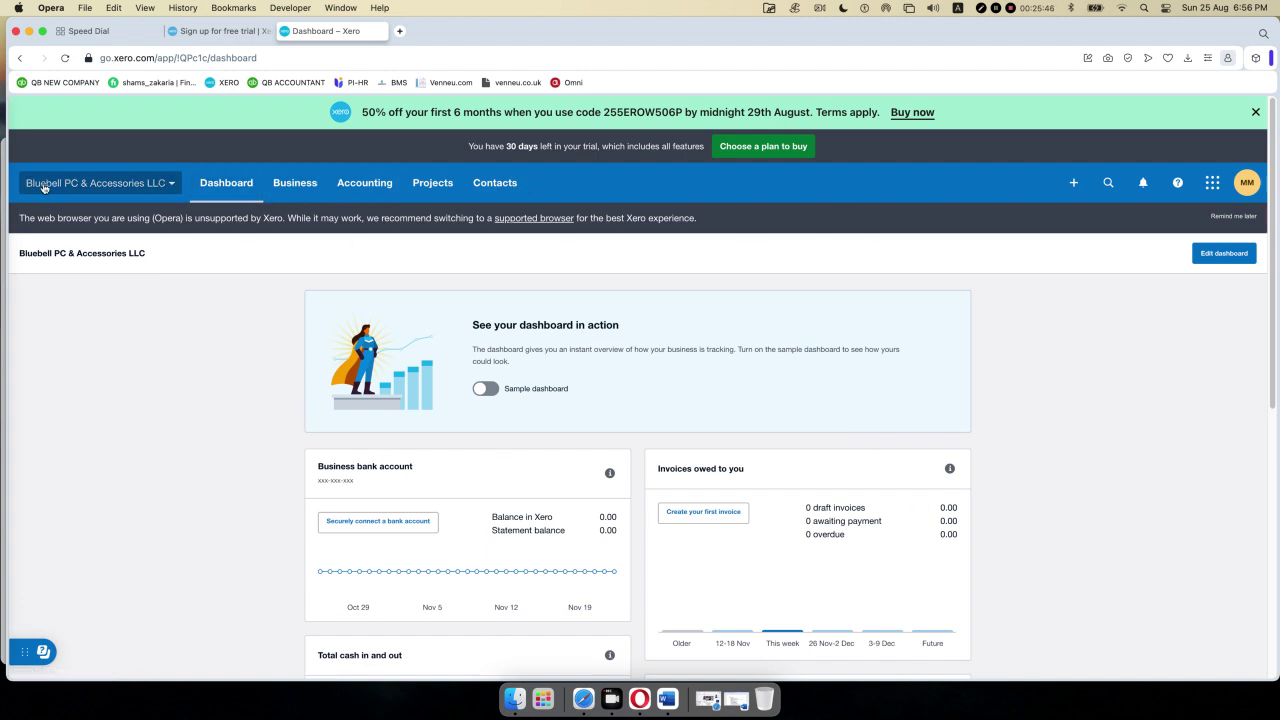
pyautogui.click(172, 185)
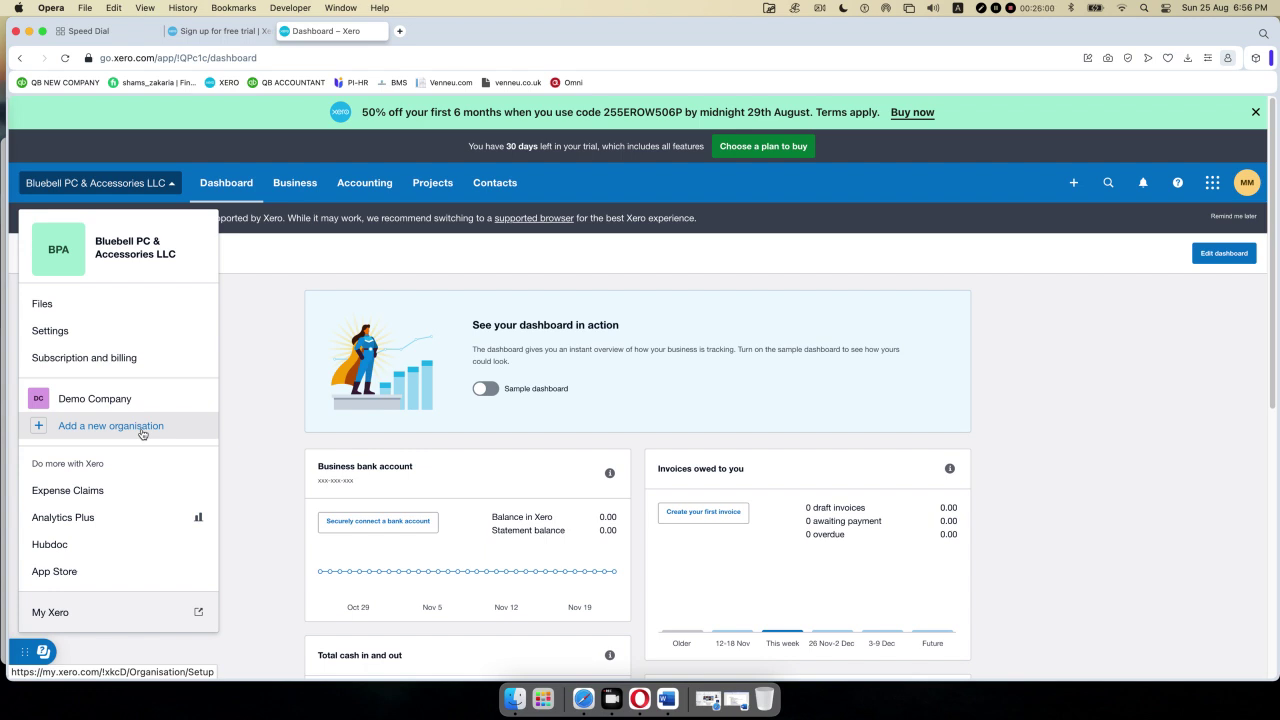
# - Close and reopen the organisation menu, then dismiss it by clicking the blank dashboard
pyautogui.click(172, 188)
pyautogui.click(172, 185)
pyautogui.click(250, 378)
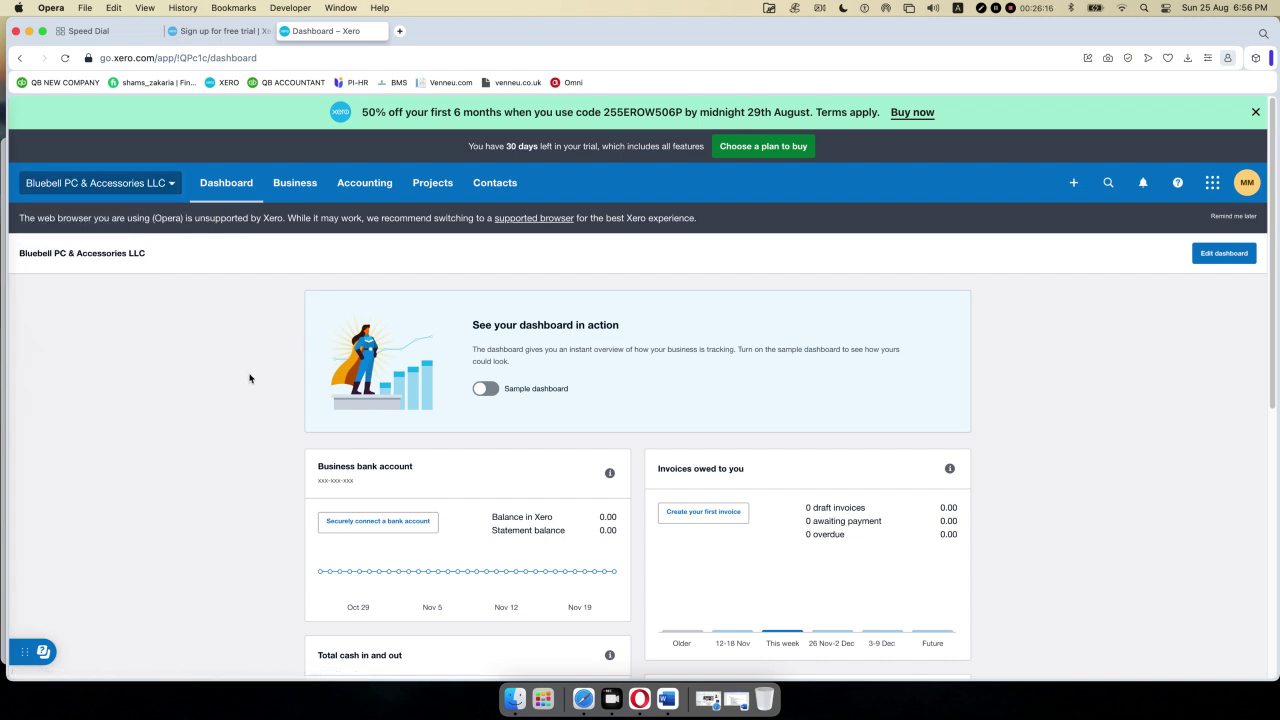